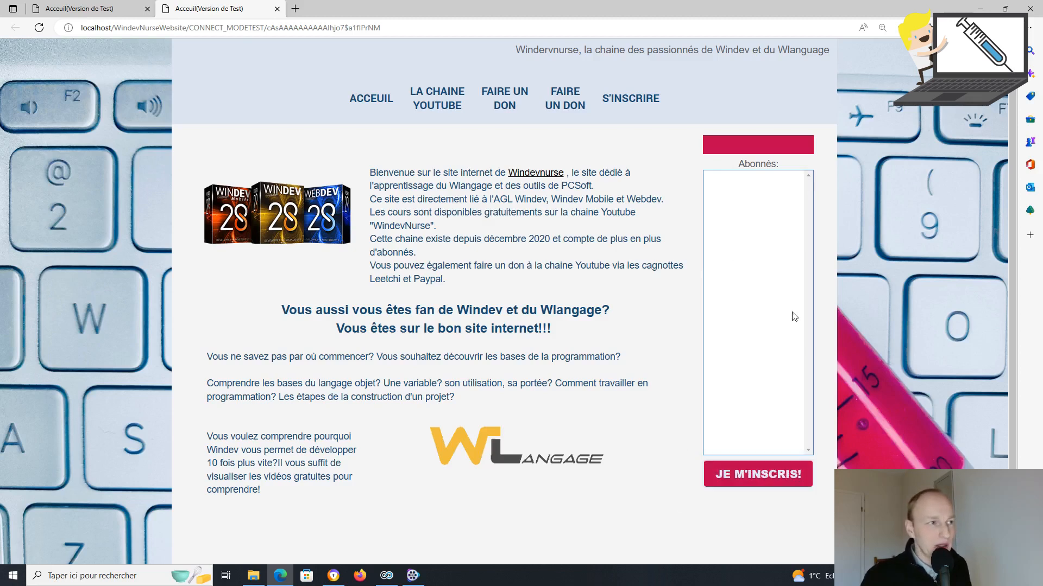
Step: Open the registration page via JE M'INSCRIS! on the home page and focus the Mon pseudo field
left_click(632, 101)
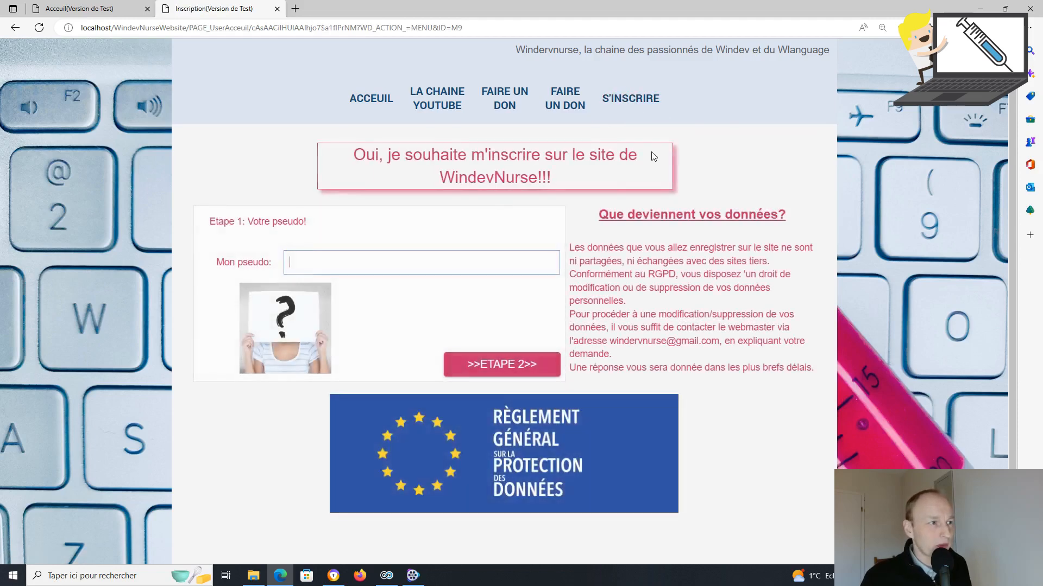
left_click(14, 29)
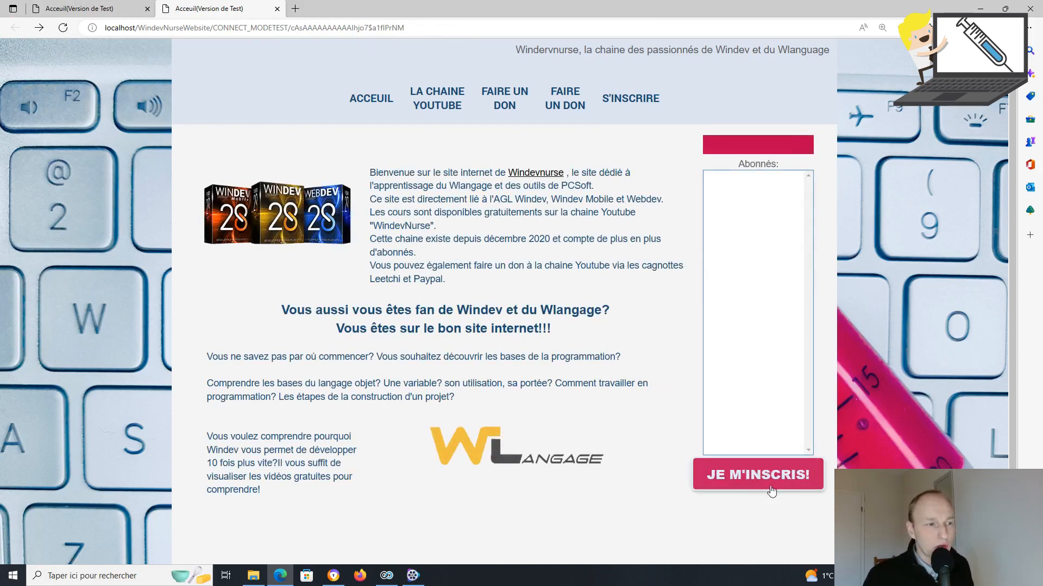
left_click(756, 471)
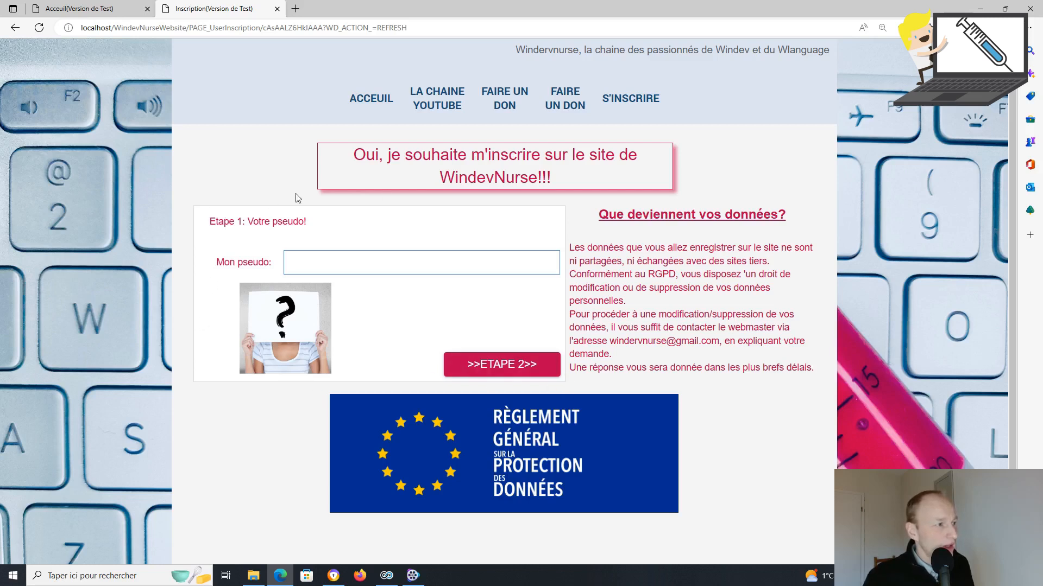
left_click(409, 260)
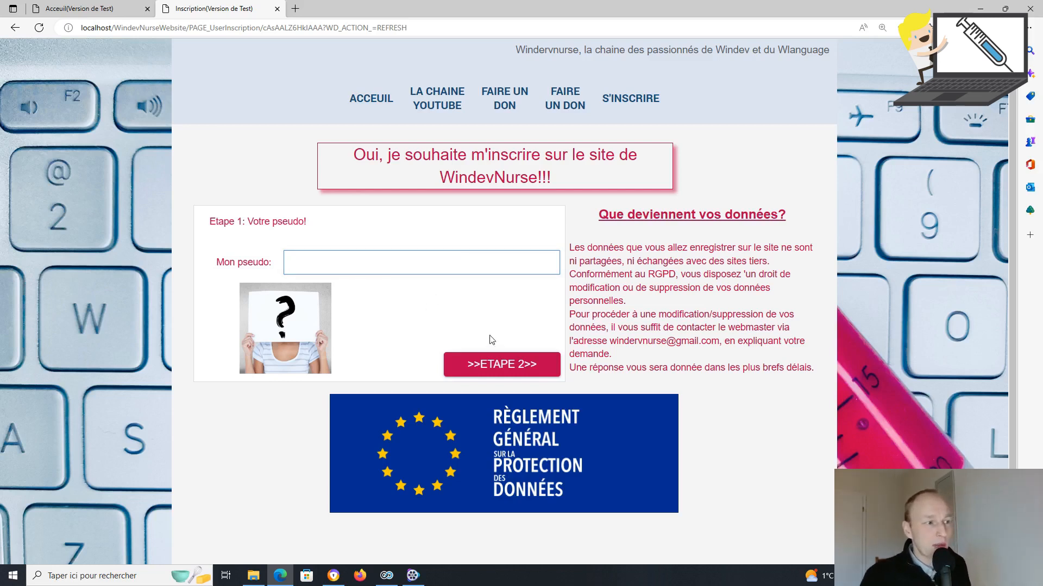
Step: Check the empty-pseudo validation, then enter the pseudo and advance to step 2
left_click(512, 365)
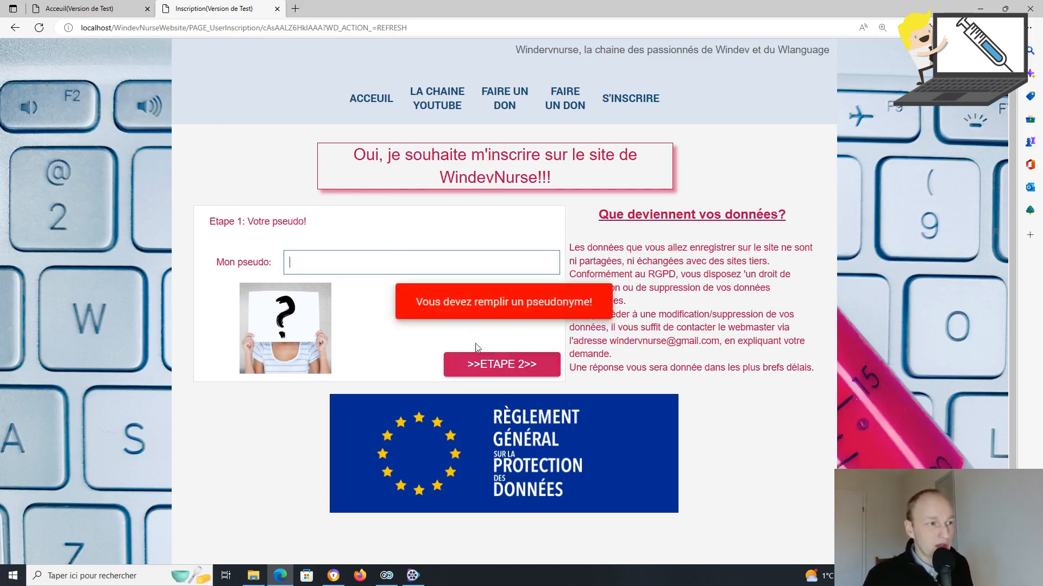
left_click(357, 260)
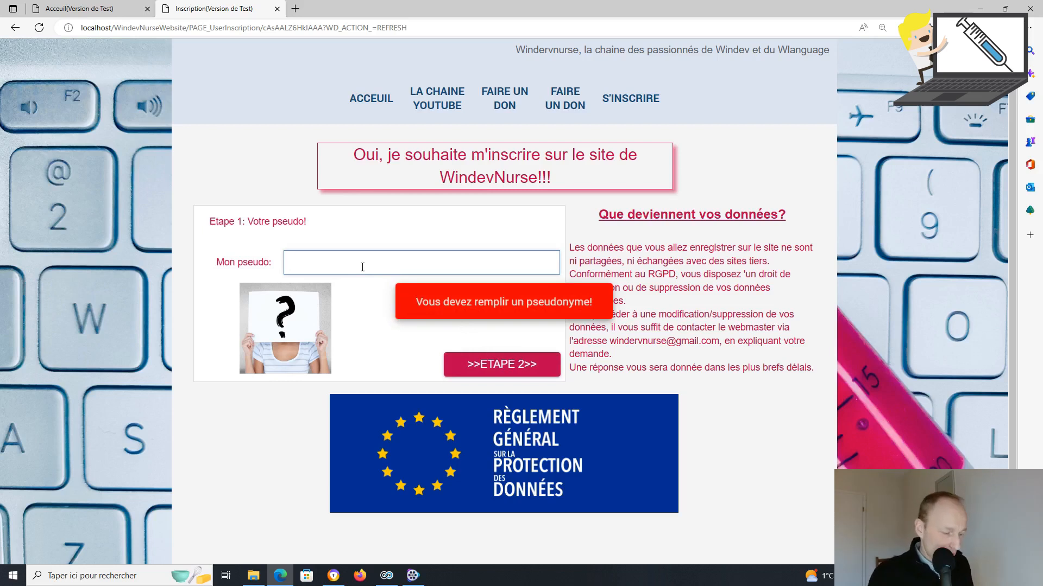
type("WindevNUrse")
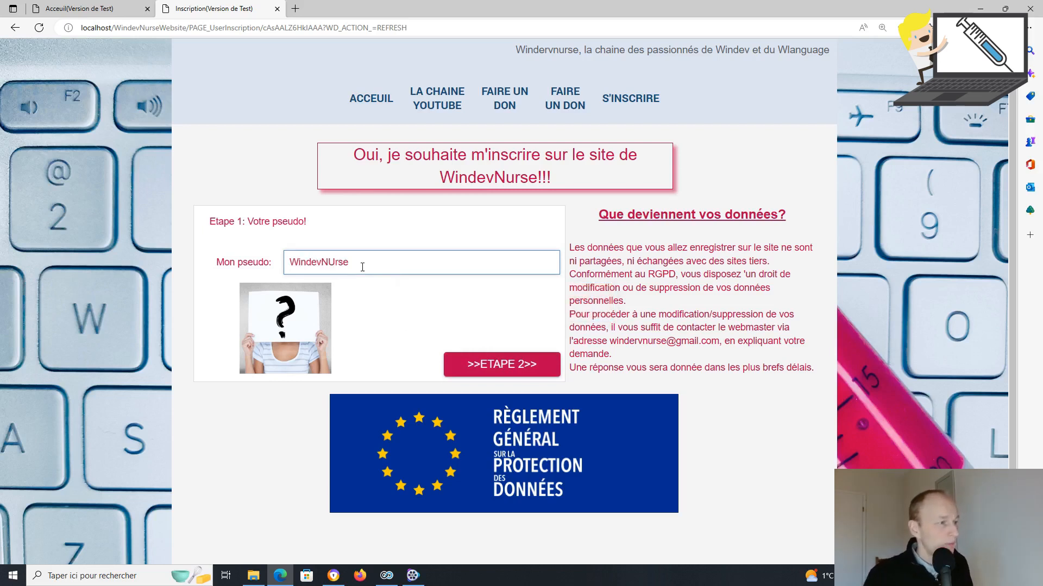
key("BackSpace")
key("BackSpace")
key("BackSpace")
key("BackSpace")
type("urse")
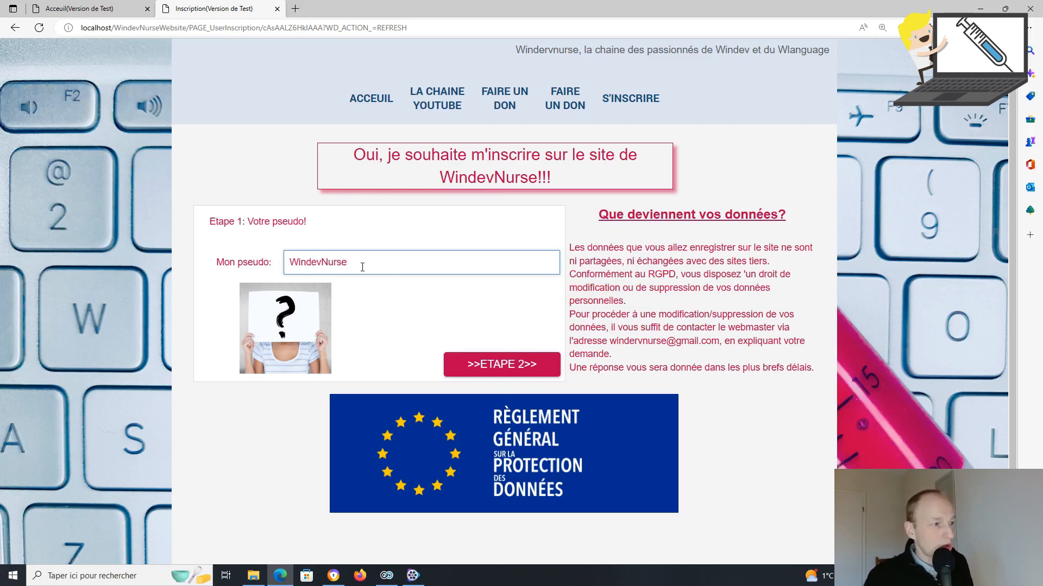
left_click(500, 368)
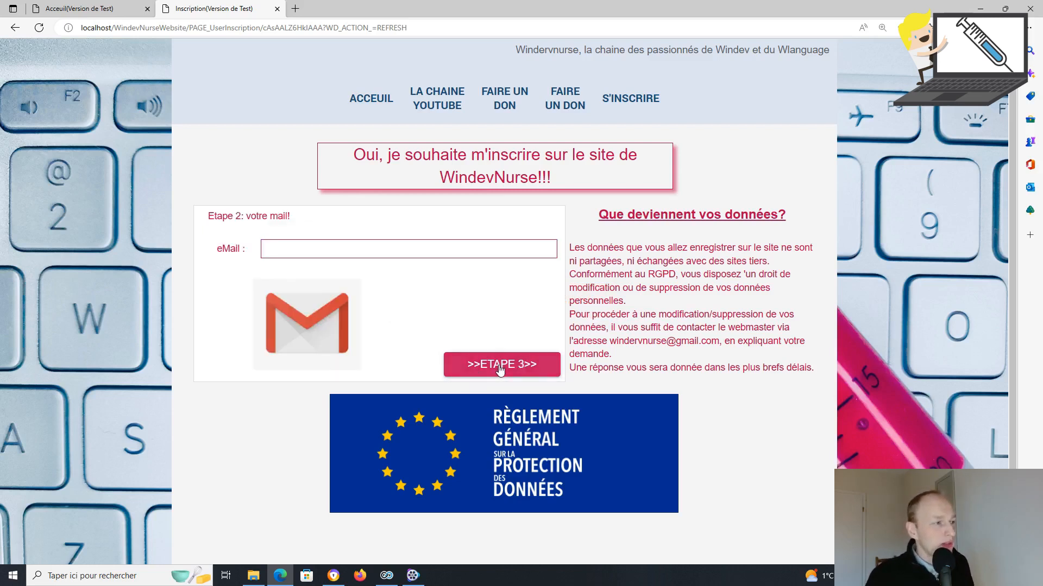
Step: Enter an e-mail address, replace the rejected invalid one with a valid address, and advance to step 3
left_click(420, 254)
type("hjshjkqs")
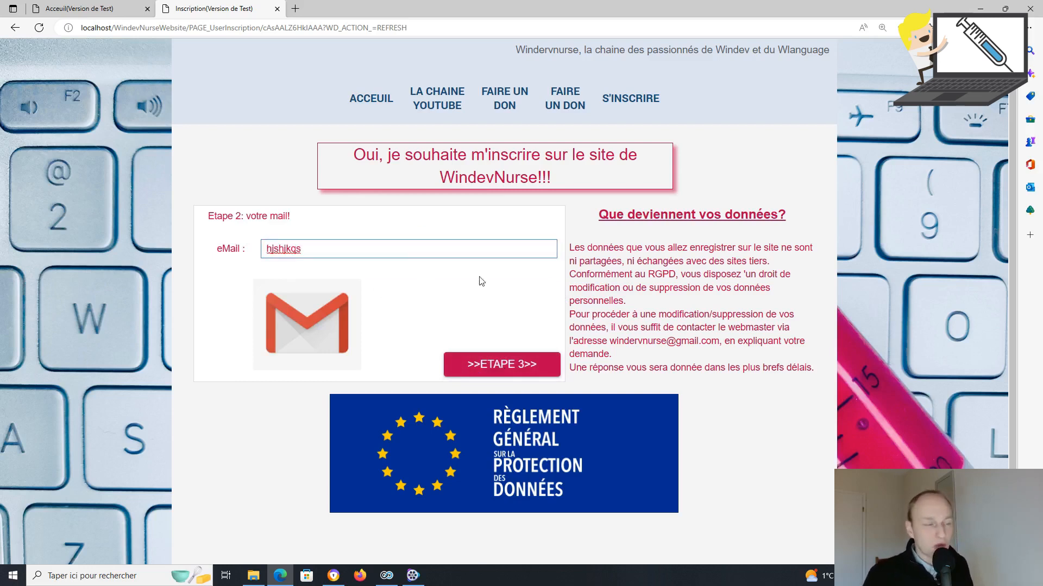
left_click(520, 368)
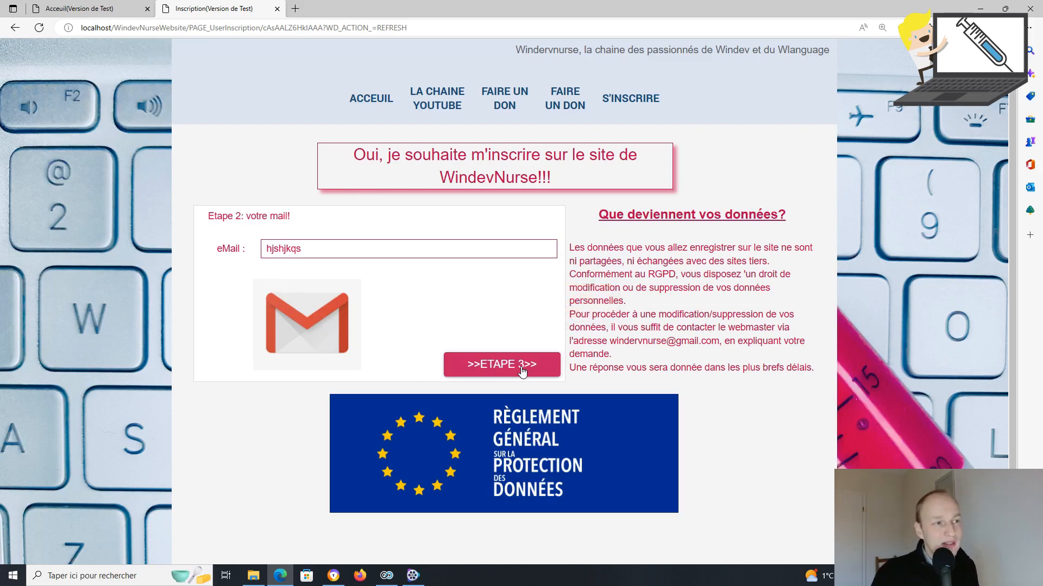
left_click(338, 241)
key("ctrl+a")
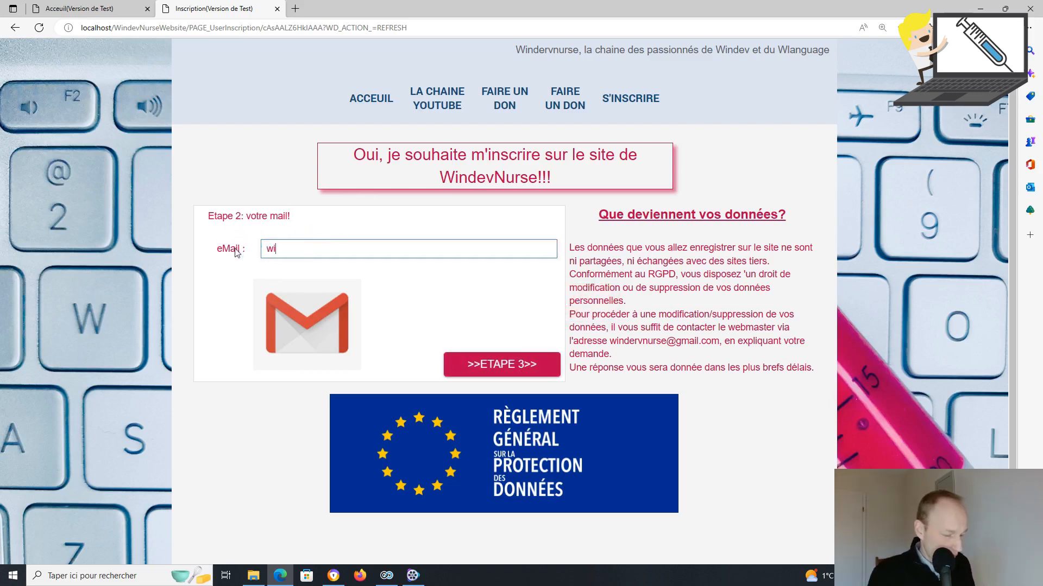
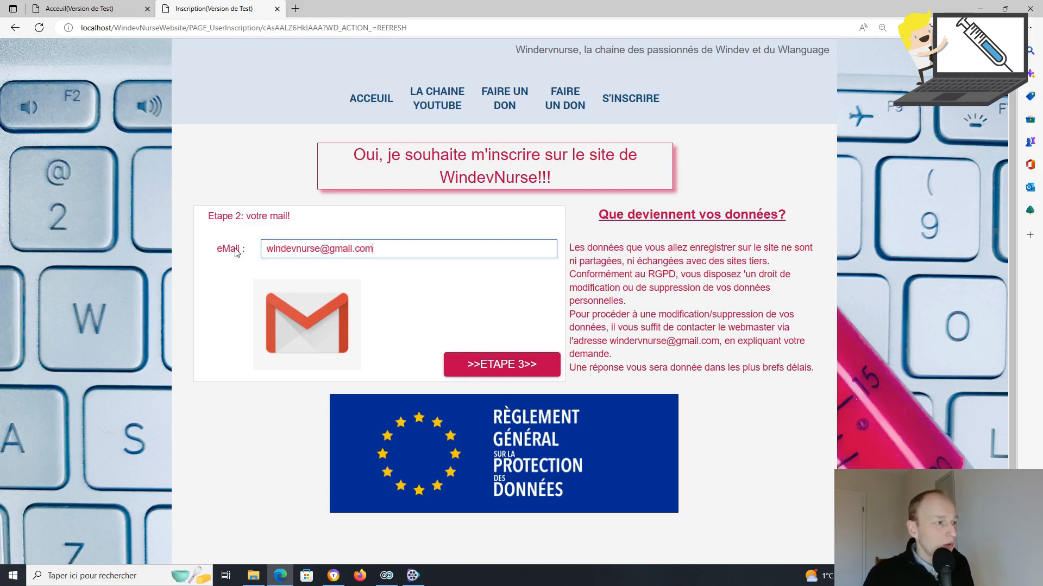
left_click(503, 368)
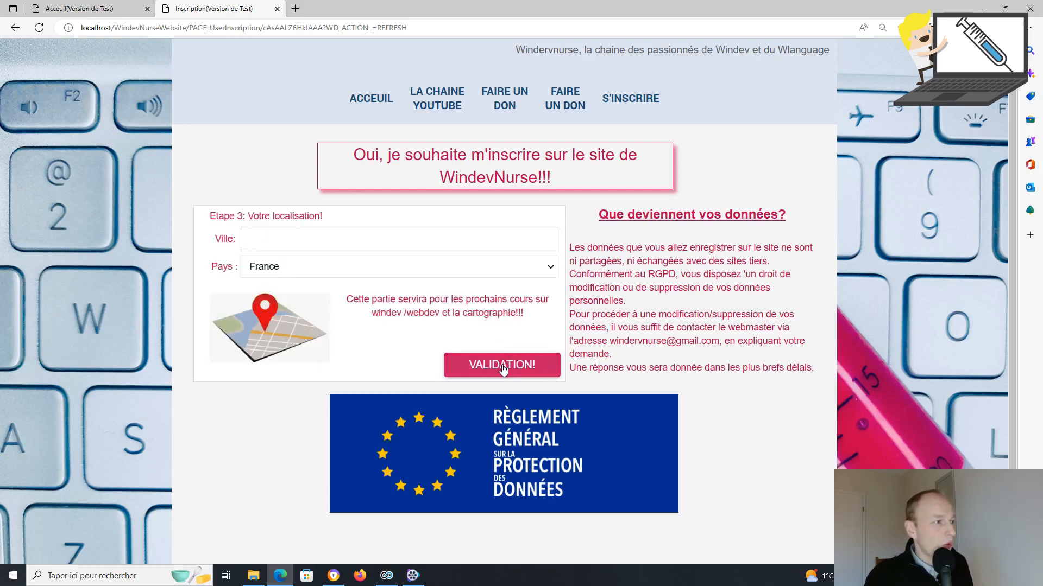
Step: Enter city Paris and country France, validate the subscription, then go to the ACCEUIL home page
left_click(439, 246)
type("Paris")
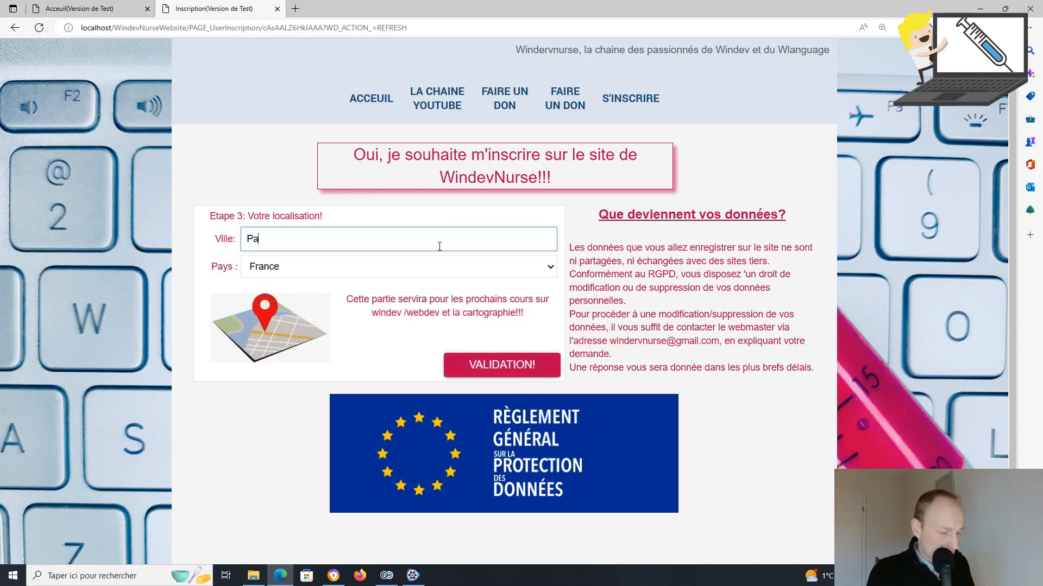
left_click(475, 266)
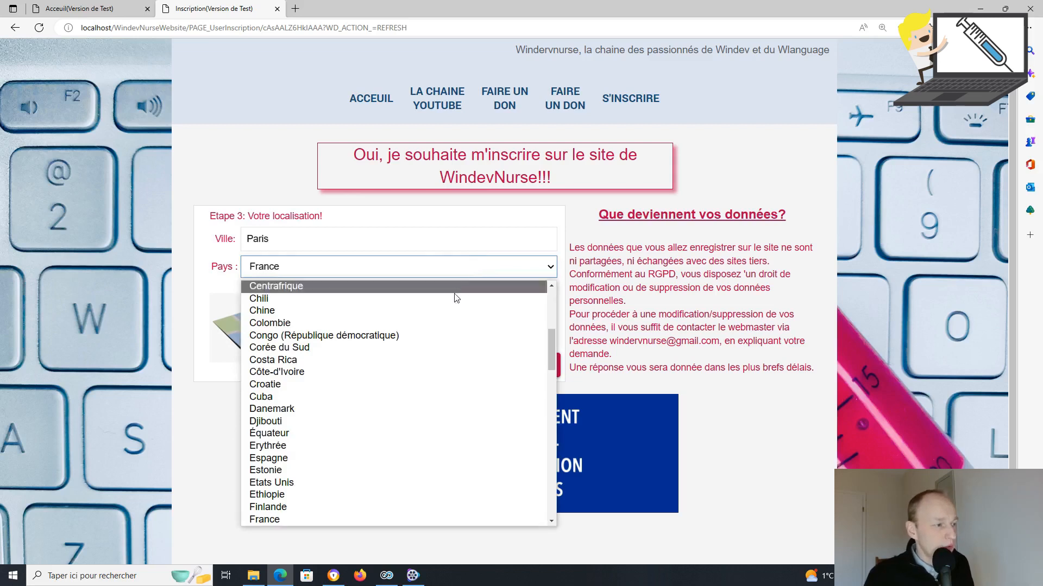
left_click(352, 521)
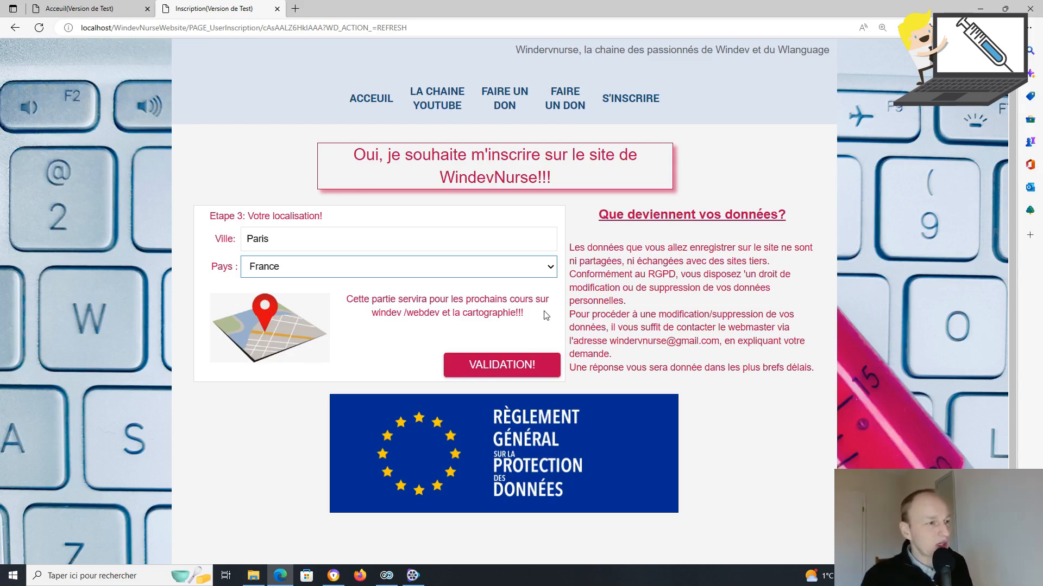
left_click(504, 368)
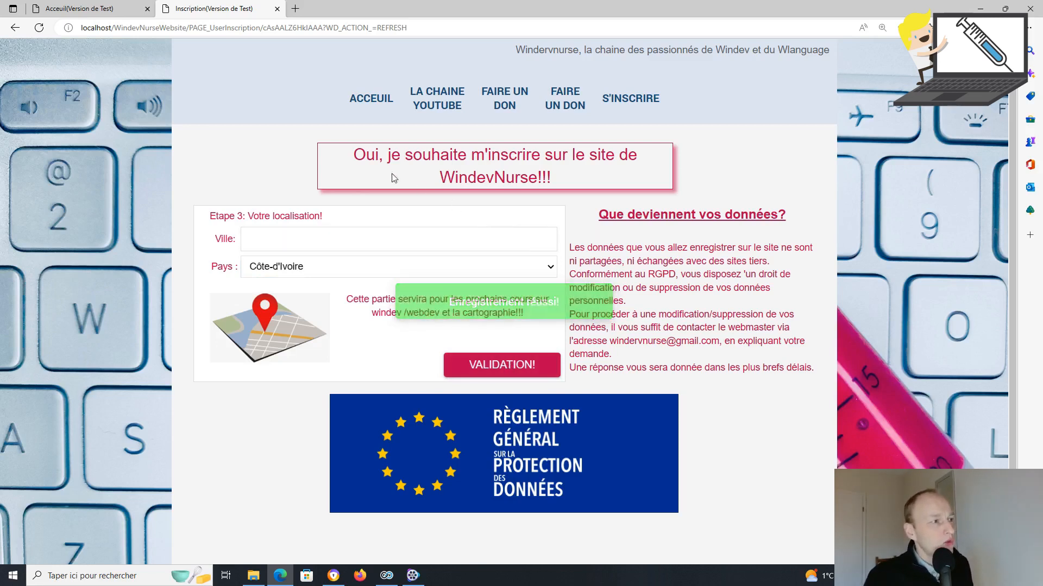
left_click(377, 101)
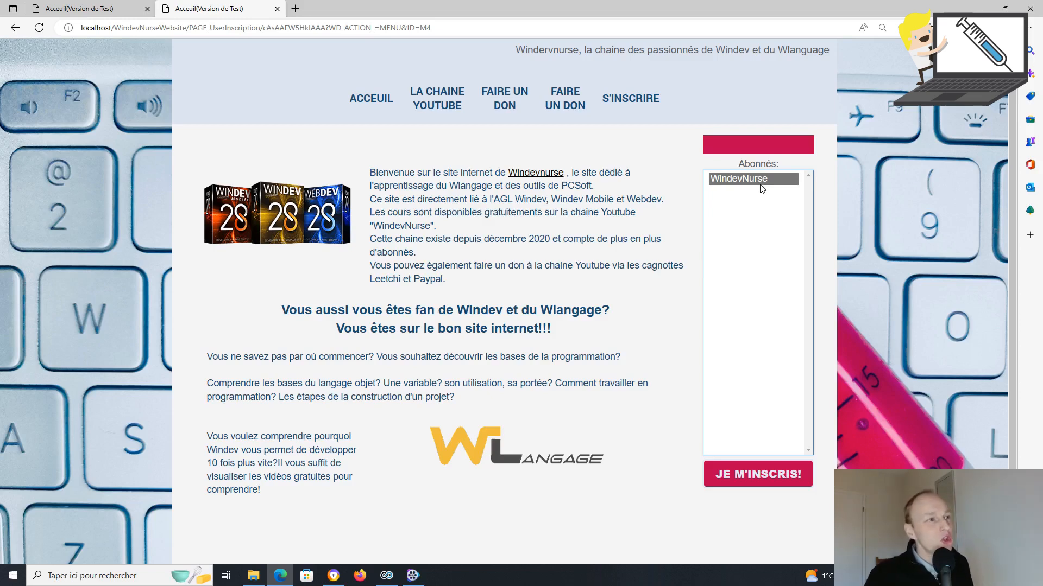
Step: Reopen the S'INSCRIRE page, then close Edge to end the site test
left_click(648, 102)
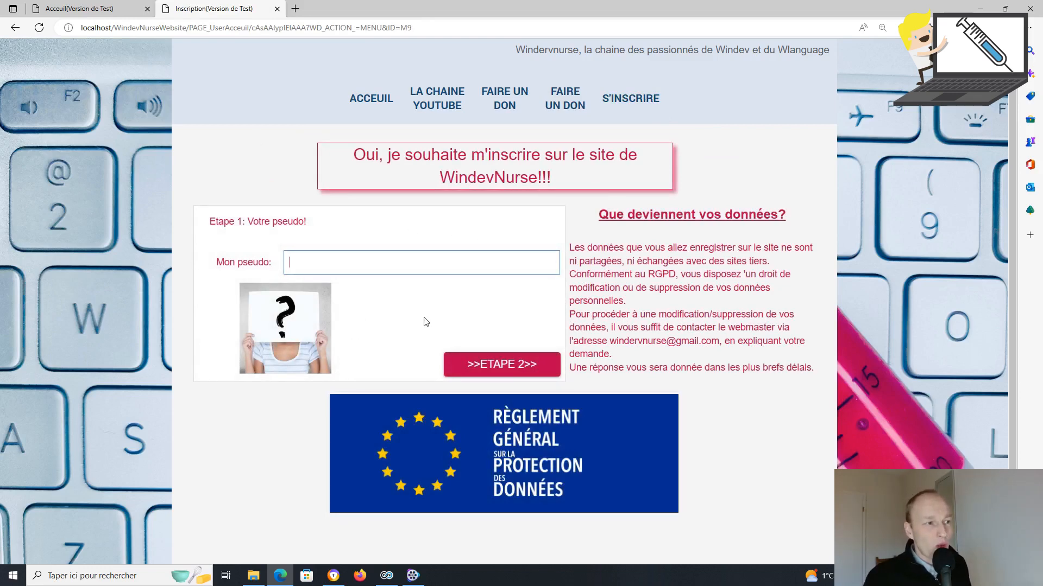
left_click(1031, 10)
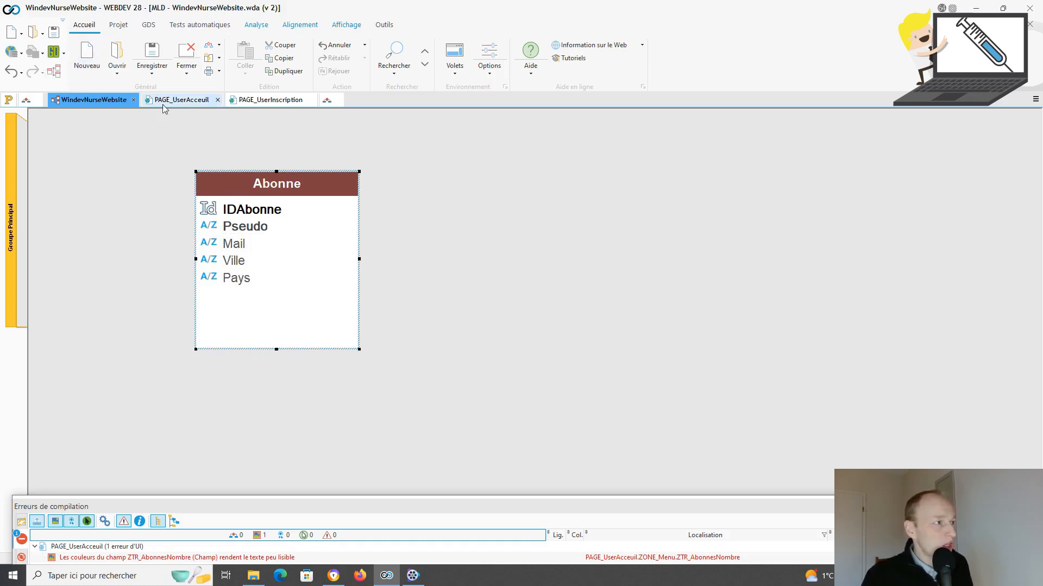
Step: From PAGE_UserInscription, create a new page from the Vierge (blank) template
left_click(270, 102)
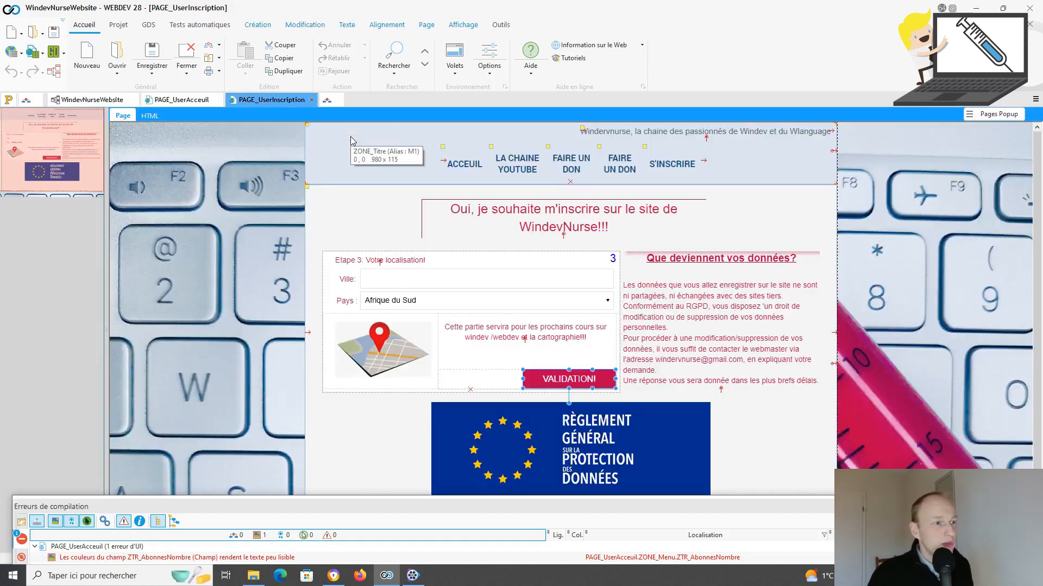
left_click(491, 261)
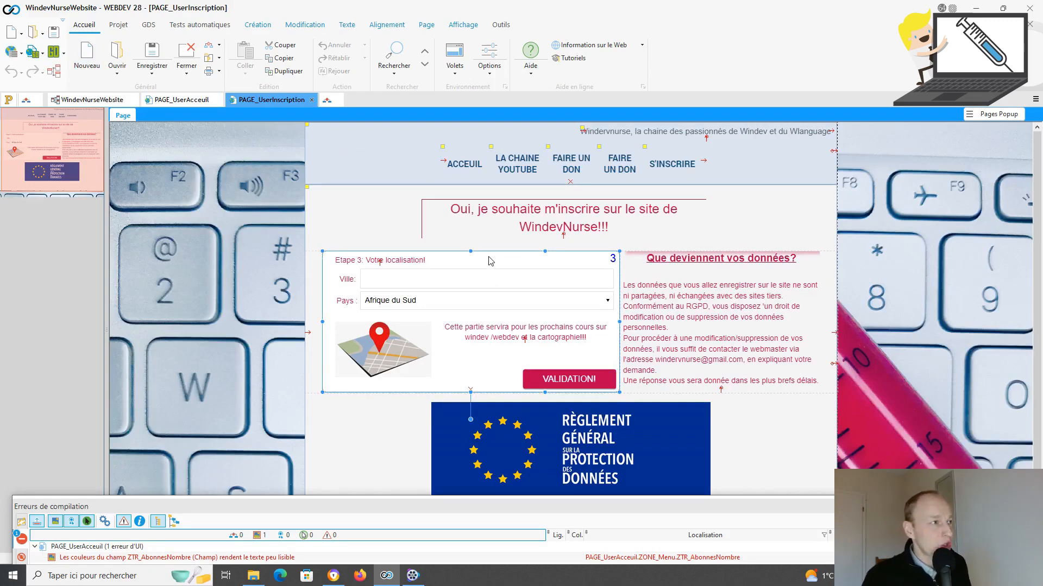
left_click(12, 34)
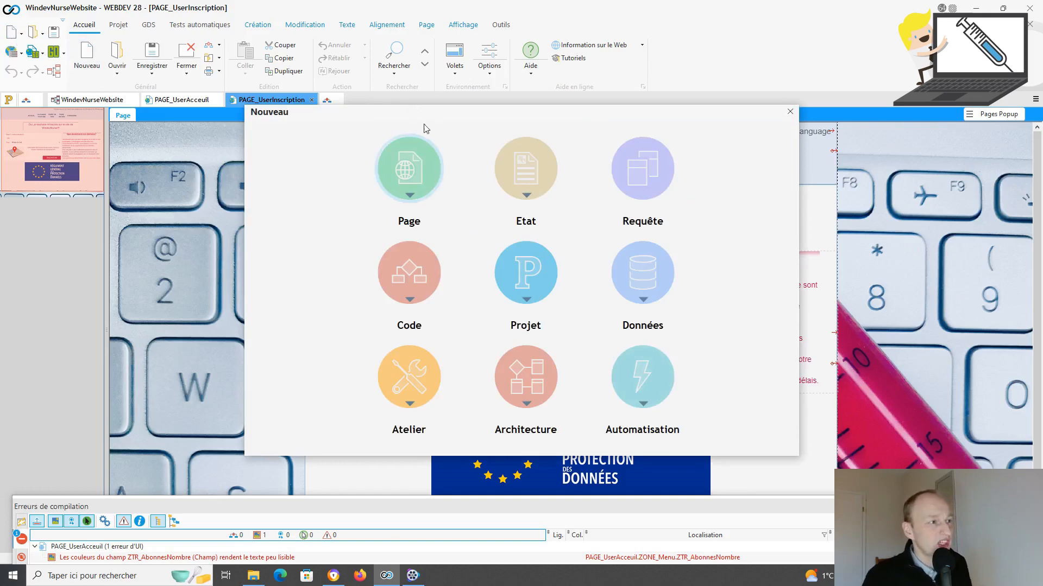
left_click(416, 152)
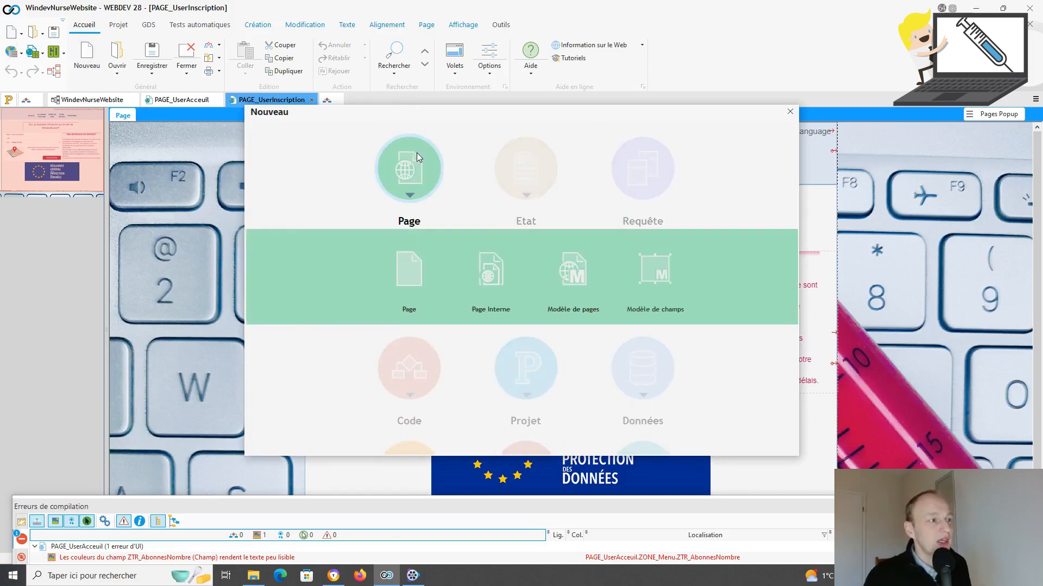
left_click(416, 280)
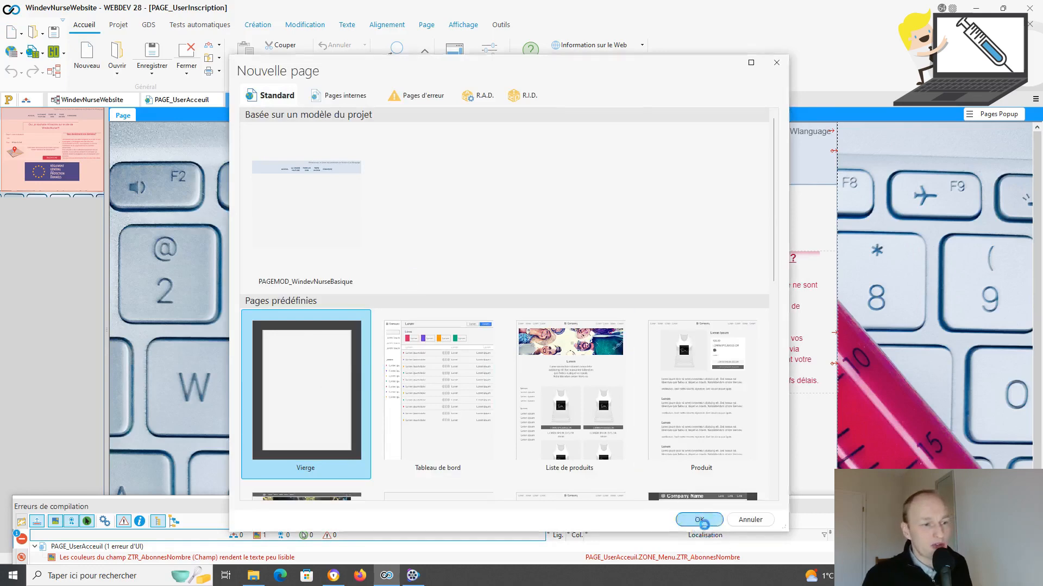
left_click(700, 522)
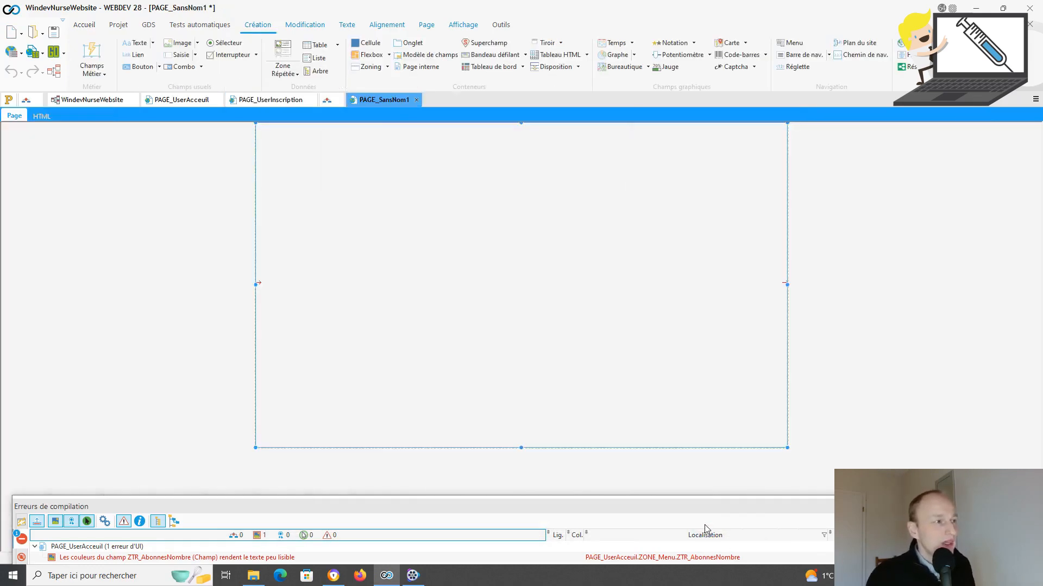
Step: Save the new page with title TestCellule as PAGE_TestCellule
key("ctrl+s")
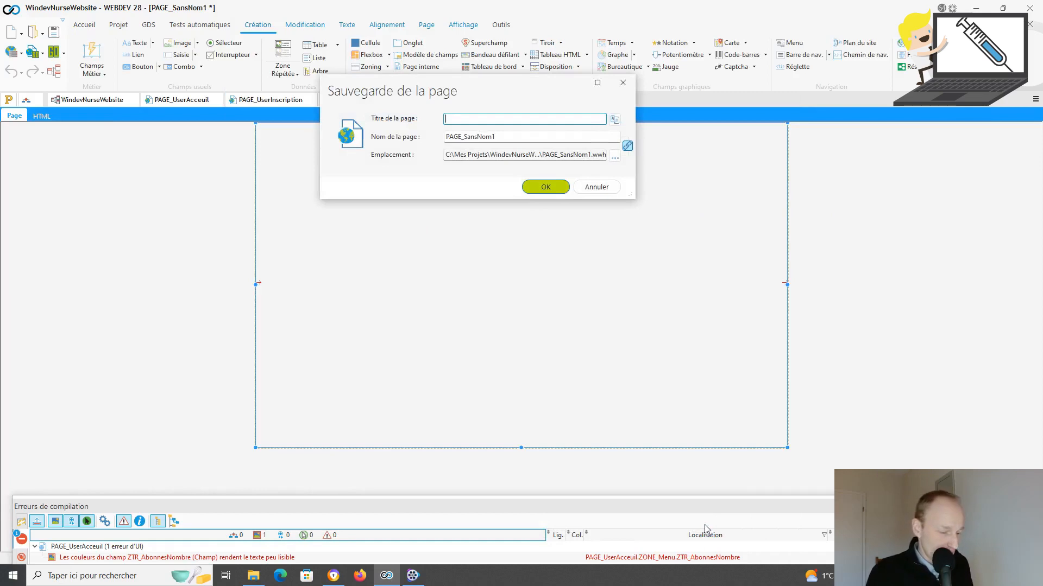
type("Test")
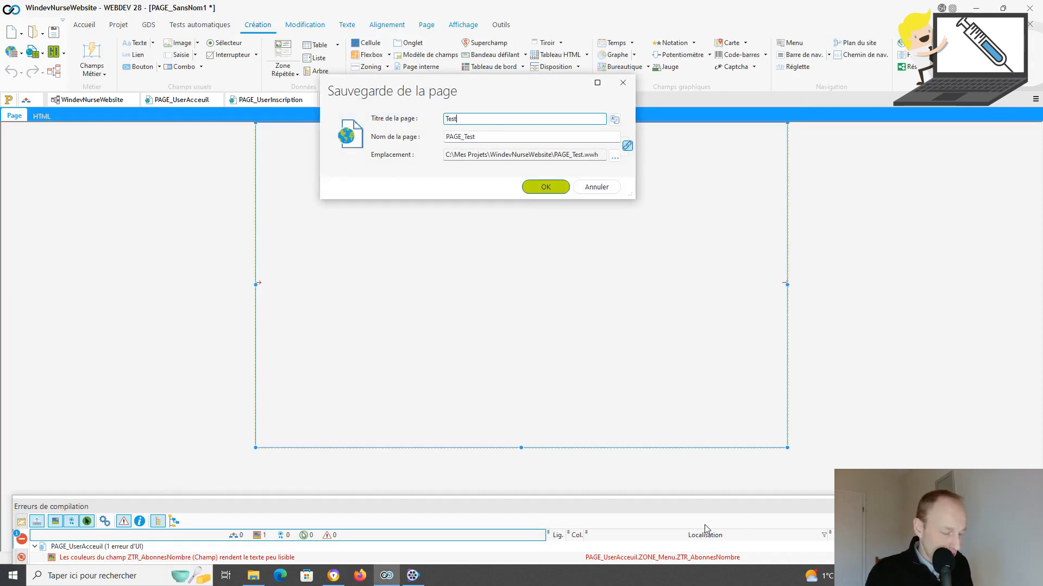
type("Cont")
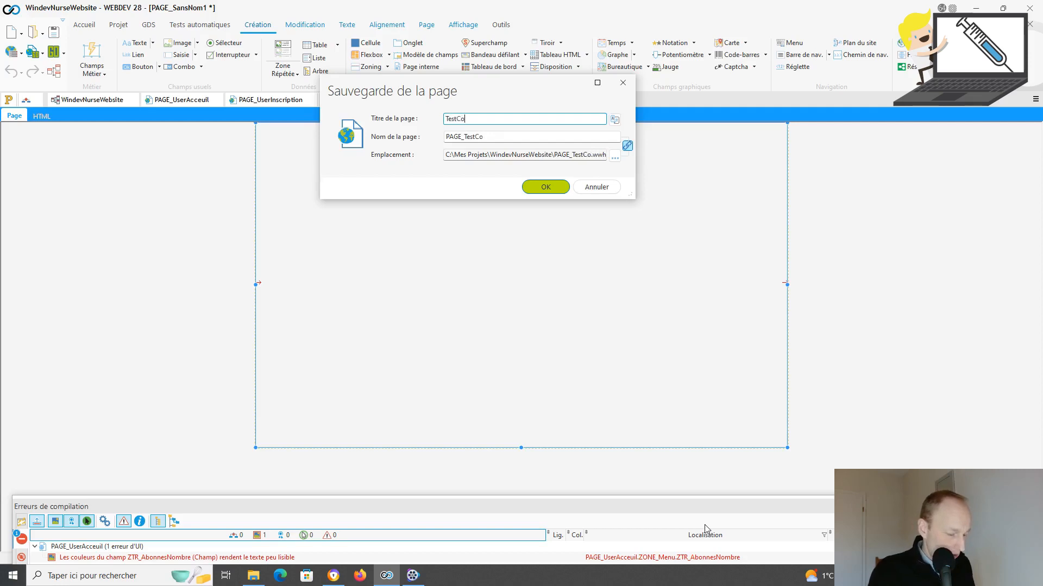
key("BackSpace")
key("BackSpace")
key("BackSpace")
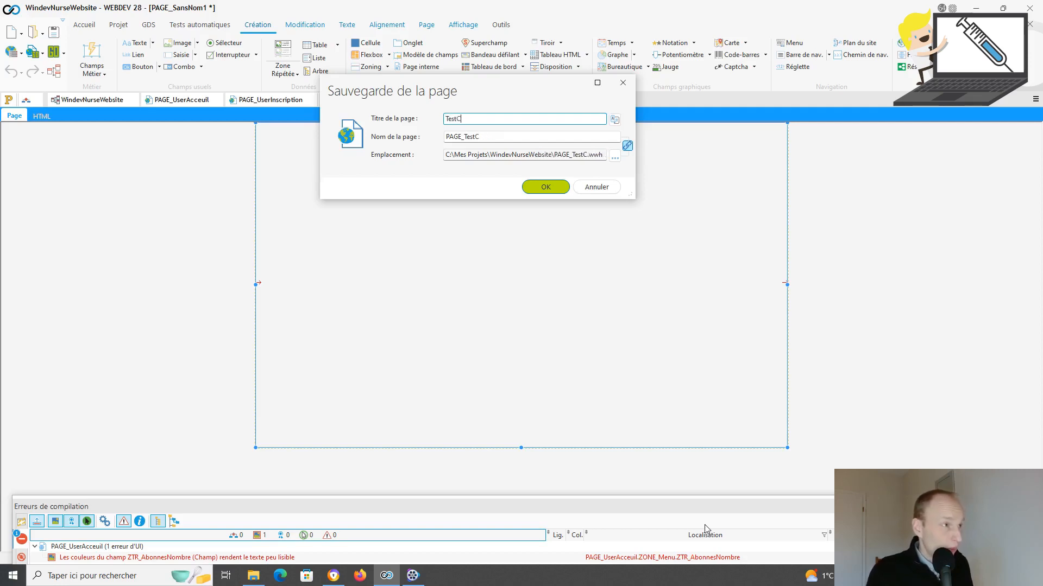
type("ellule")
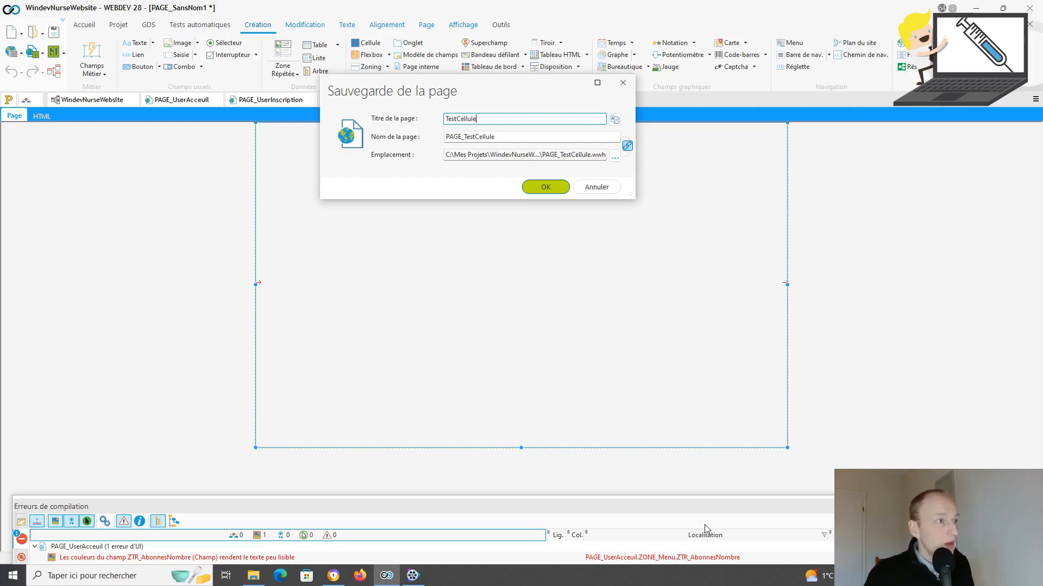
left_click(545, 189)
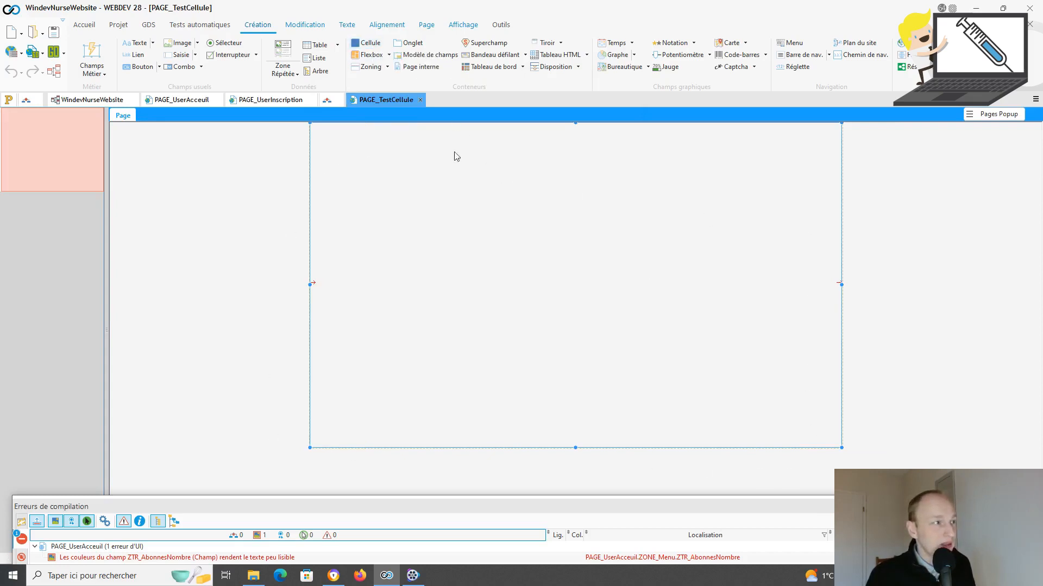
left_click(370, 43)
Step: Draw a new cell on the page and resize it
left_click(478, 234)
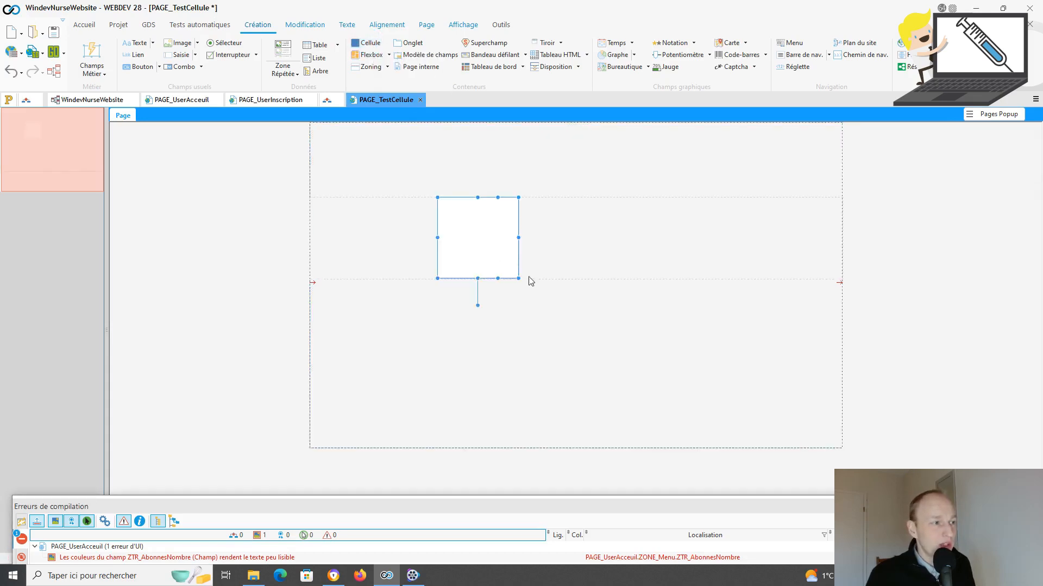
left_click_drag(518, 278, 638, 376)
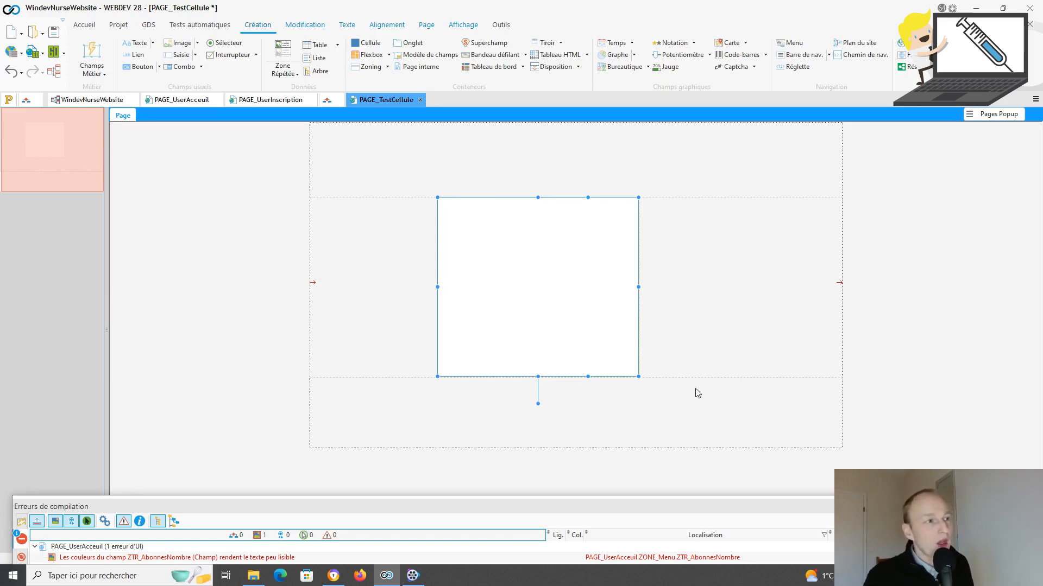
left_click_drag(536, 197, 532, 248)
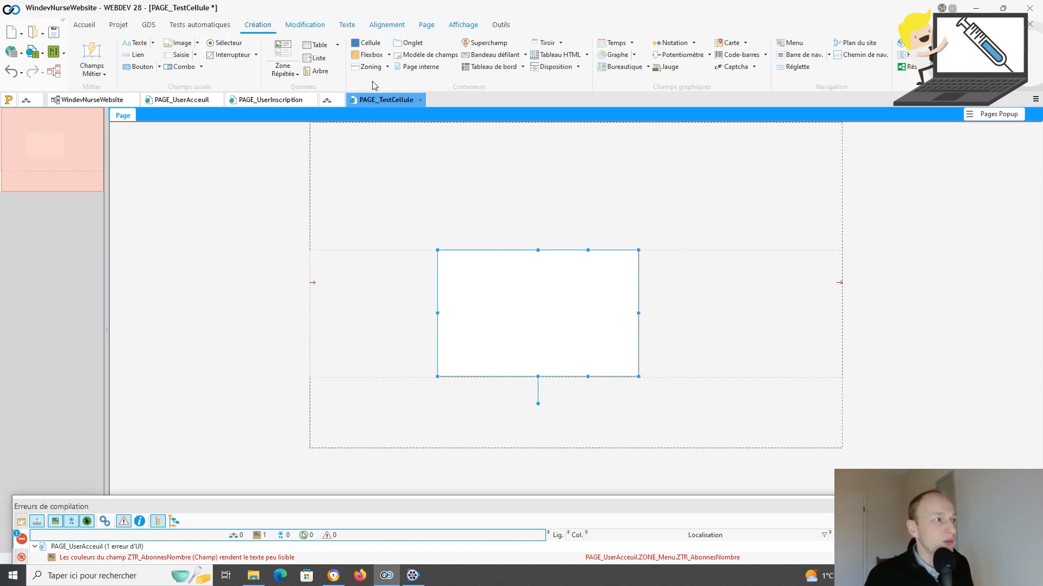
Step: Add a 'Saisissez votre texte' text label and a 'Champ de saisie' edit field inside the cell
left_click(137, 49)
left_click(478, 265)
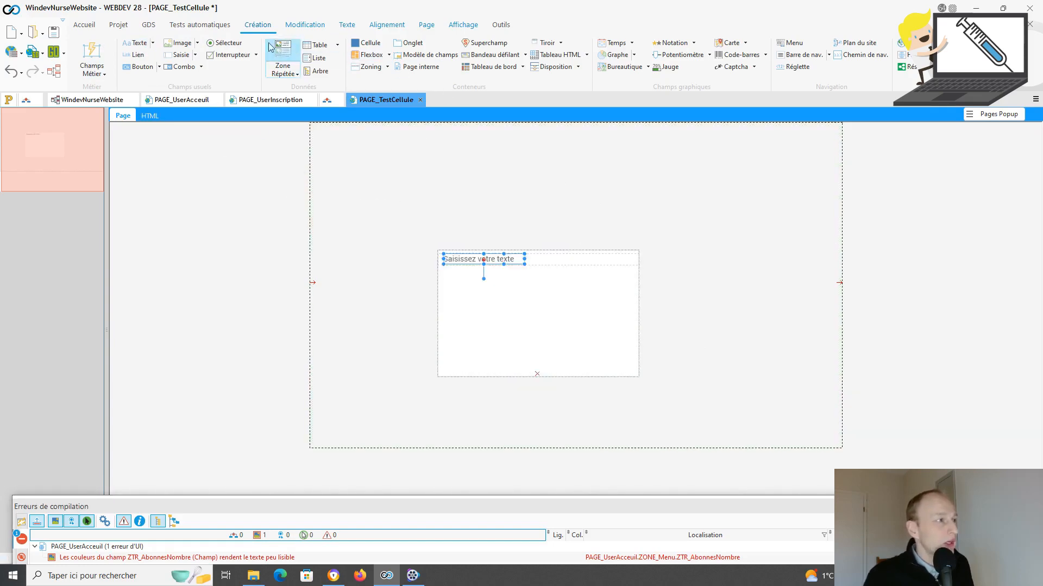
left_click(179, 57)
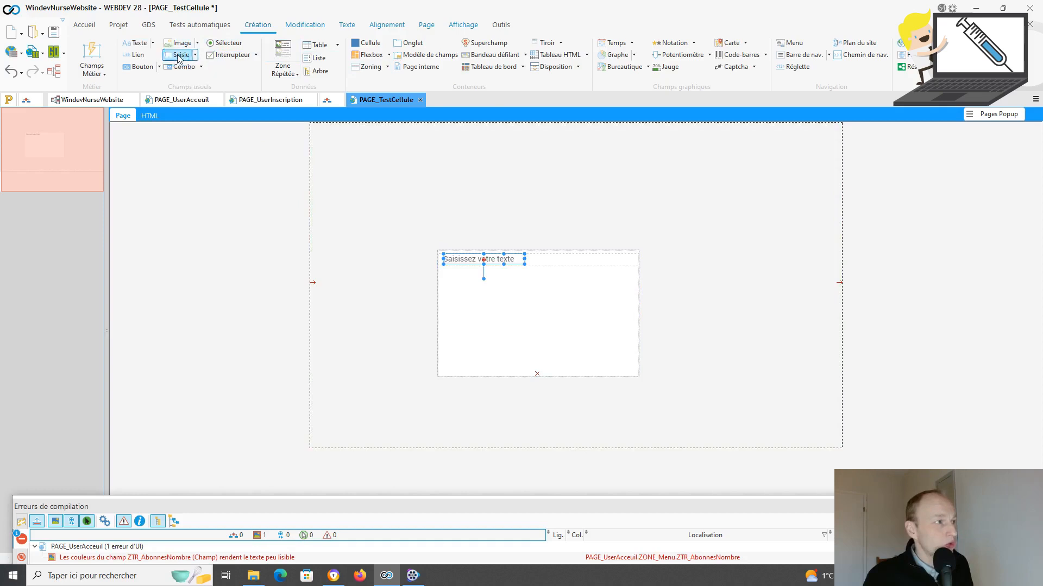
left_click(574, 309)
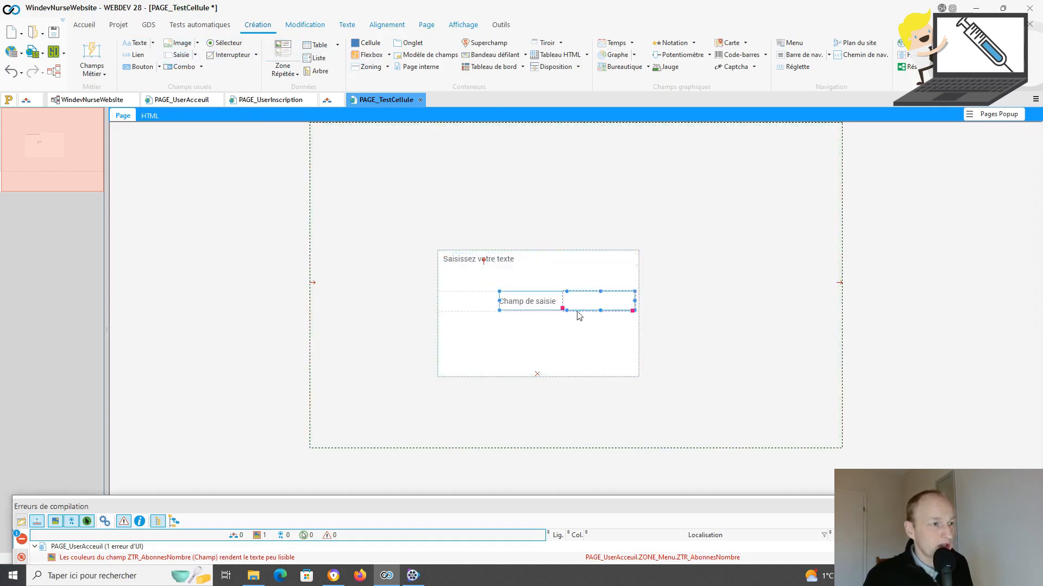
left_click(747, 359)
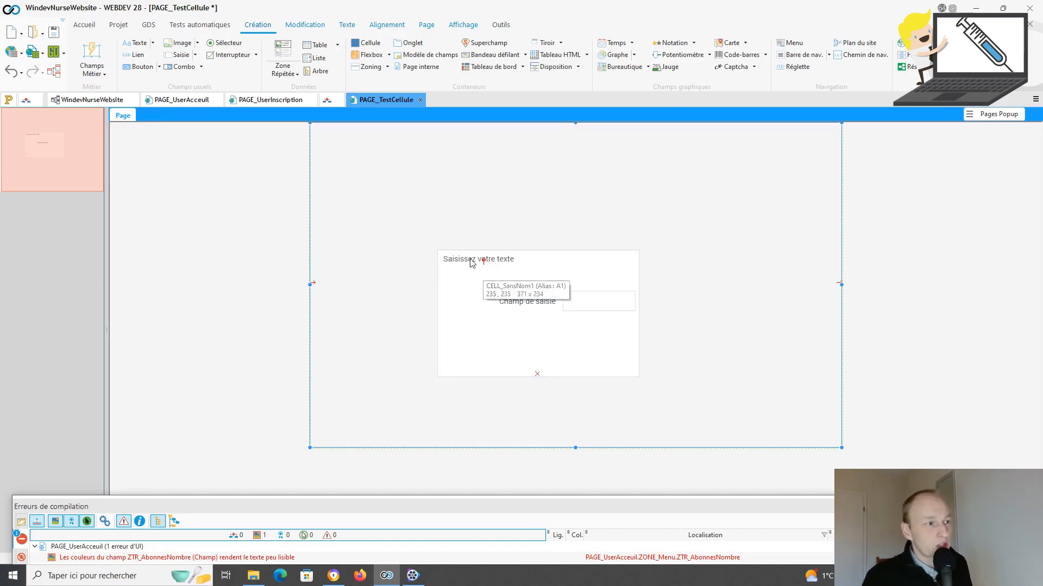
Step: Move the cell toward the lower right and select both the label and edit field
left_click(571, 257)
left_click_drag(573, 251, 761, 308)
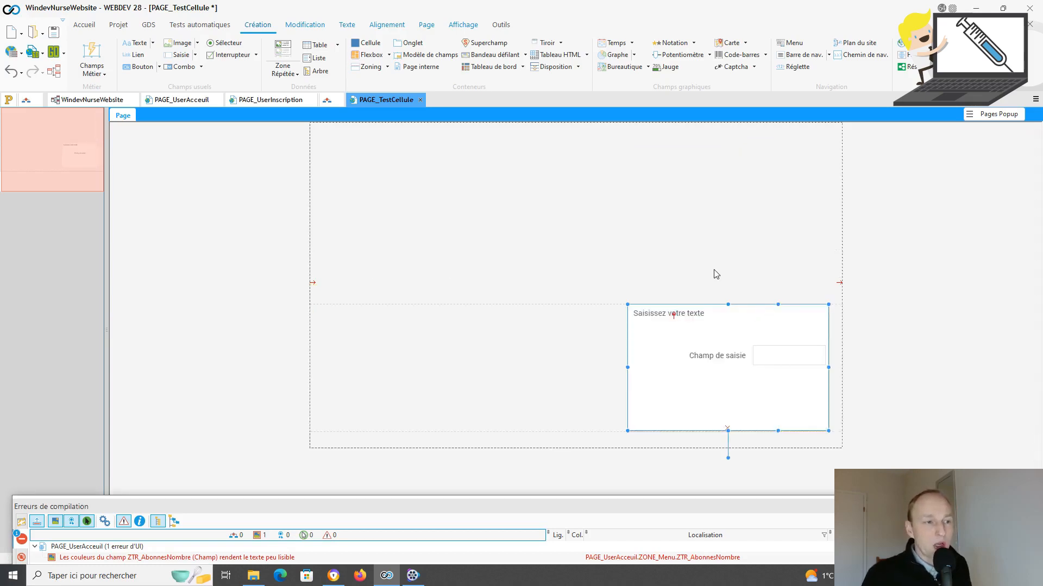
left_click(704, 321)
left_click(759, 361, "ctrl")
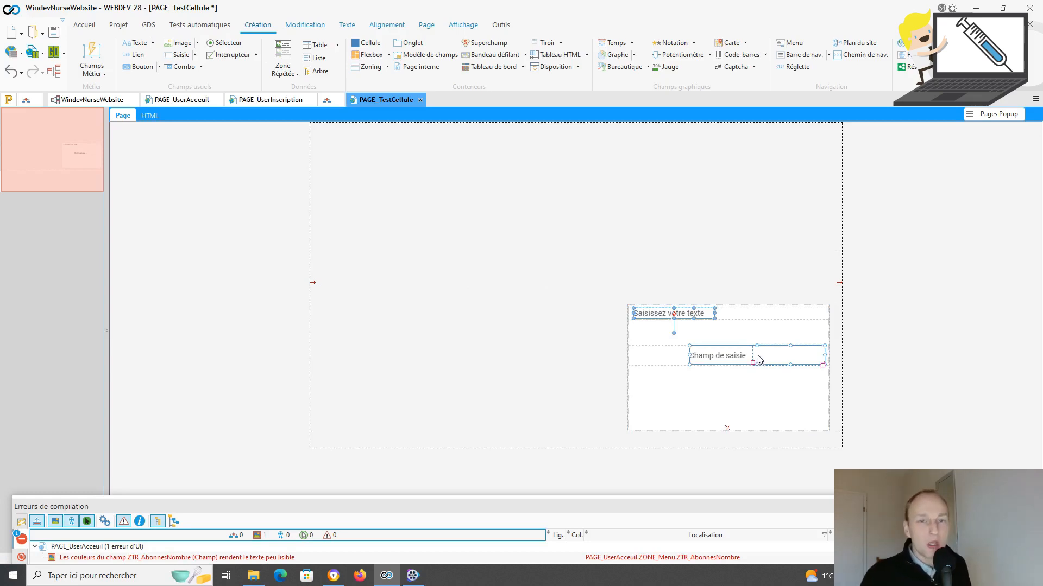
Step: Move the cell back toward the page centre and left-align the label and edit field
left_click(780, 307)
left_click(778, 304)
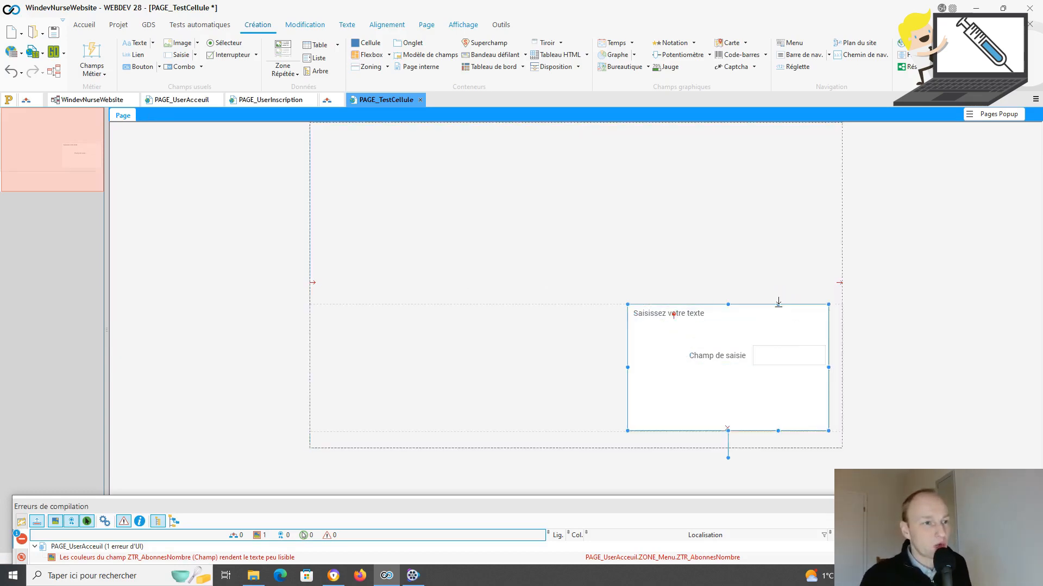
left_click_drag(763, 309, 585, 202)
left_click(521, 205)
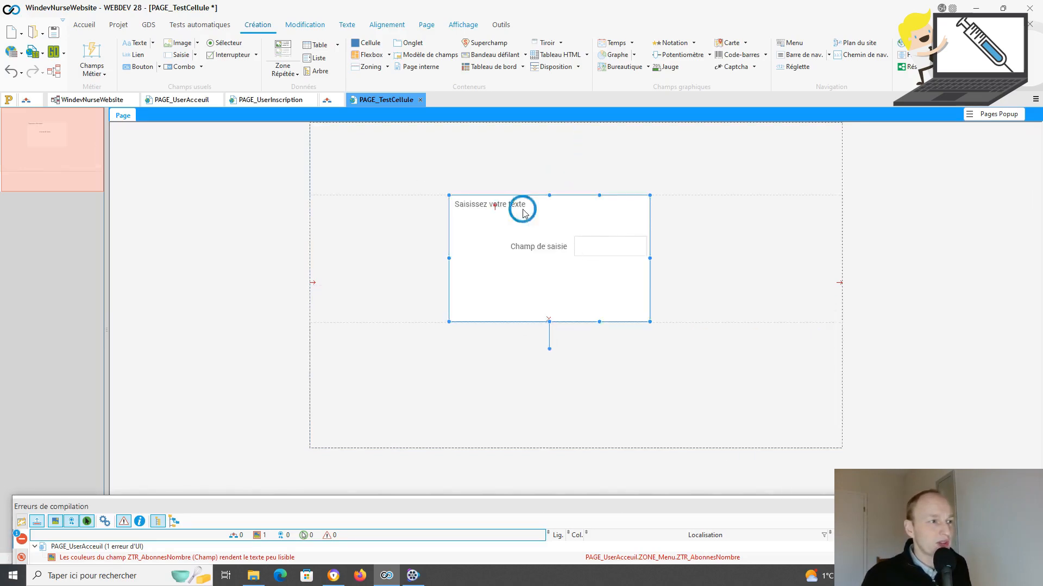
left_click(600, 251)
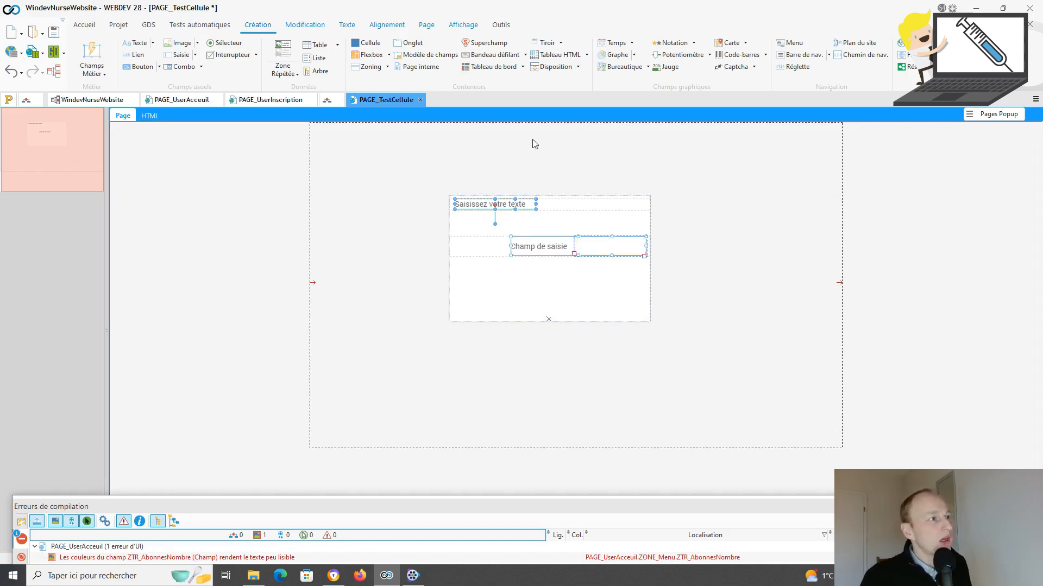
left_click(386, 26)
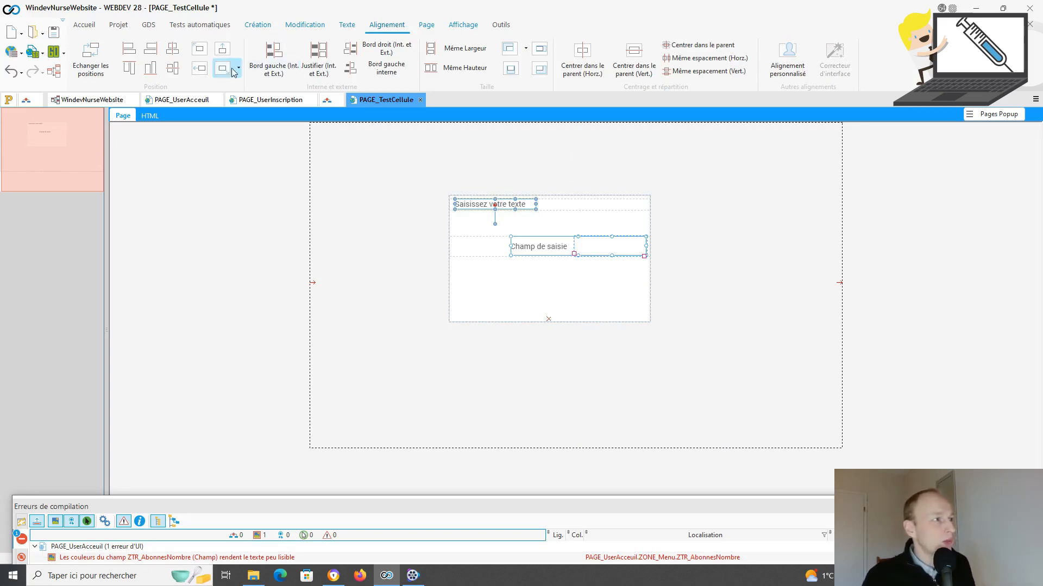
left_click(200, 69)
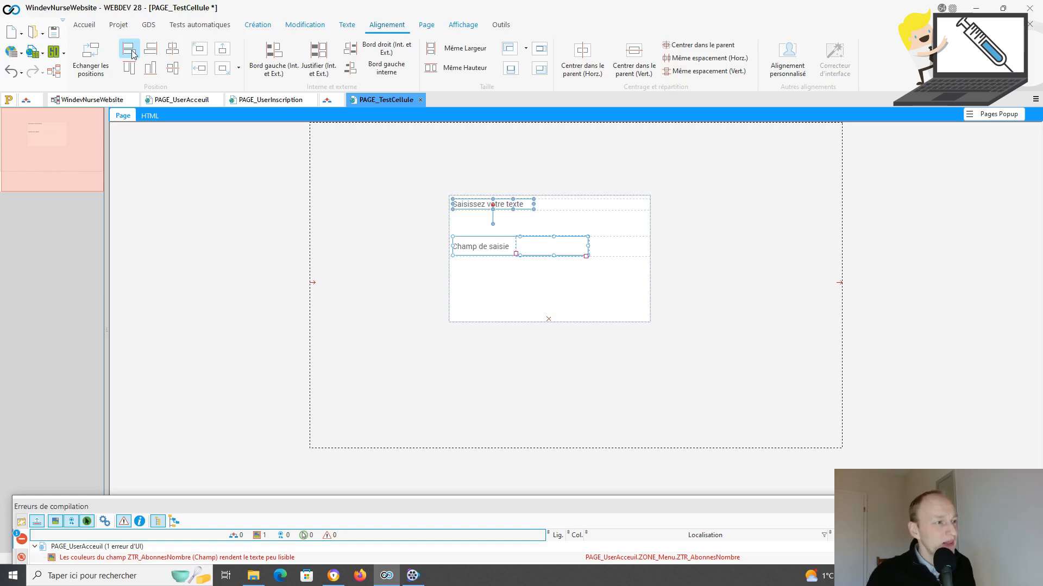
left_click(578, 179)
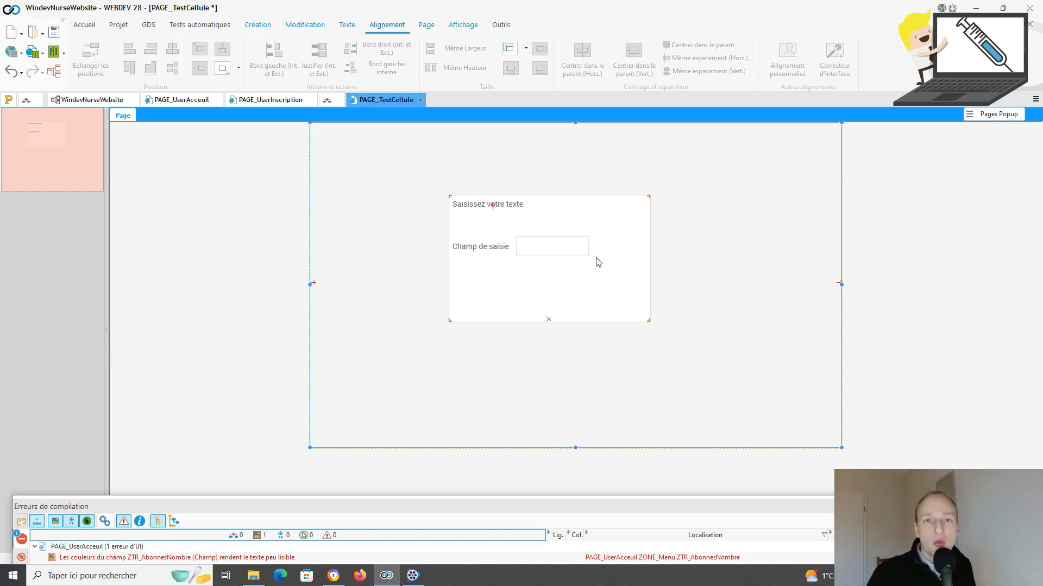
left_click(86, 27)
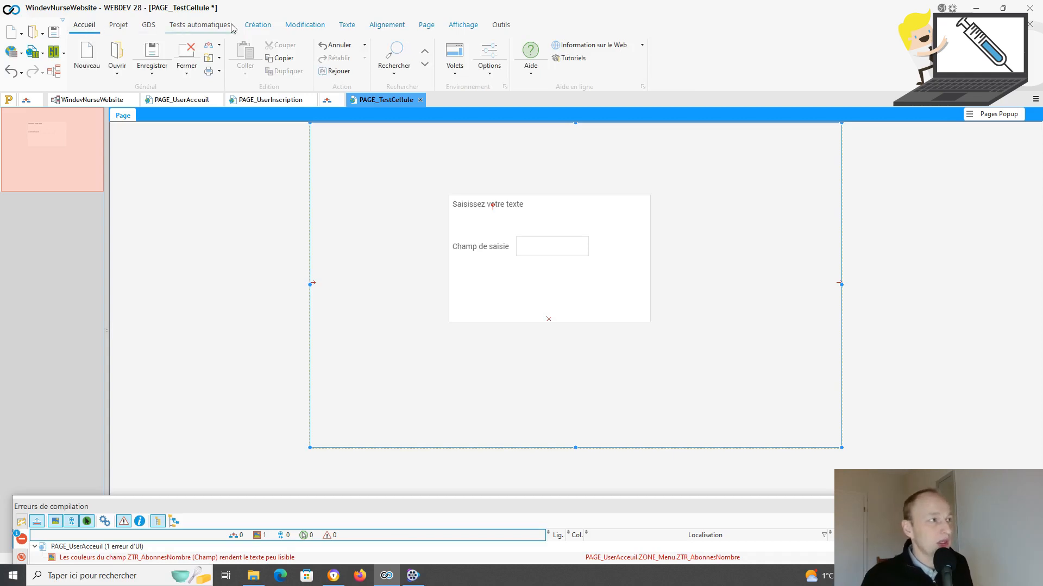
Step: Add an image field inside the cell below the edit field
left_click(256, 25)
left_click(183, 47)
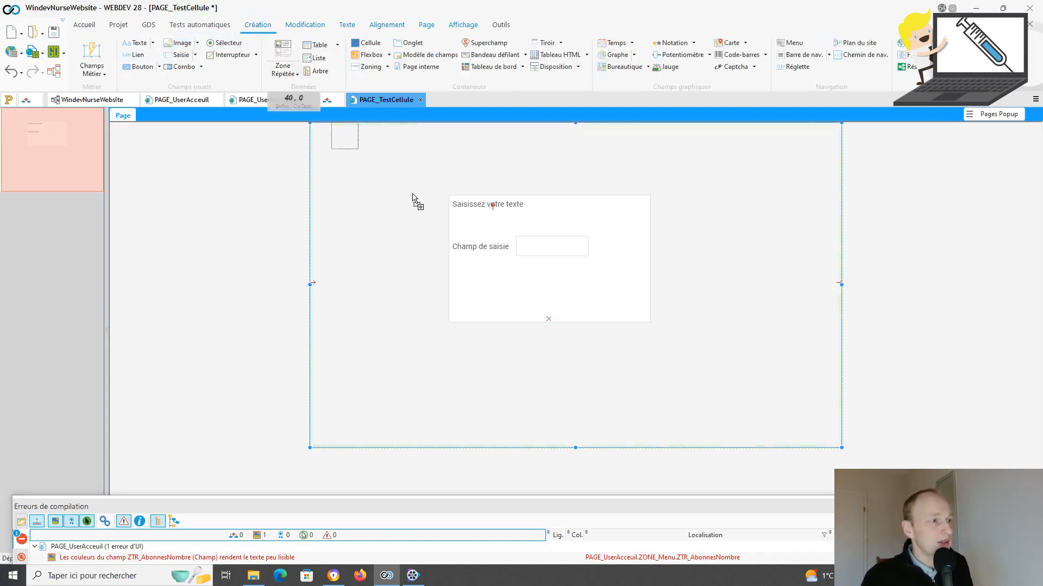
left_click(491, 289)
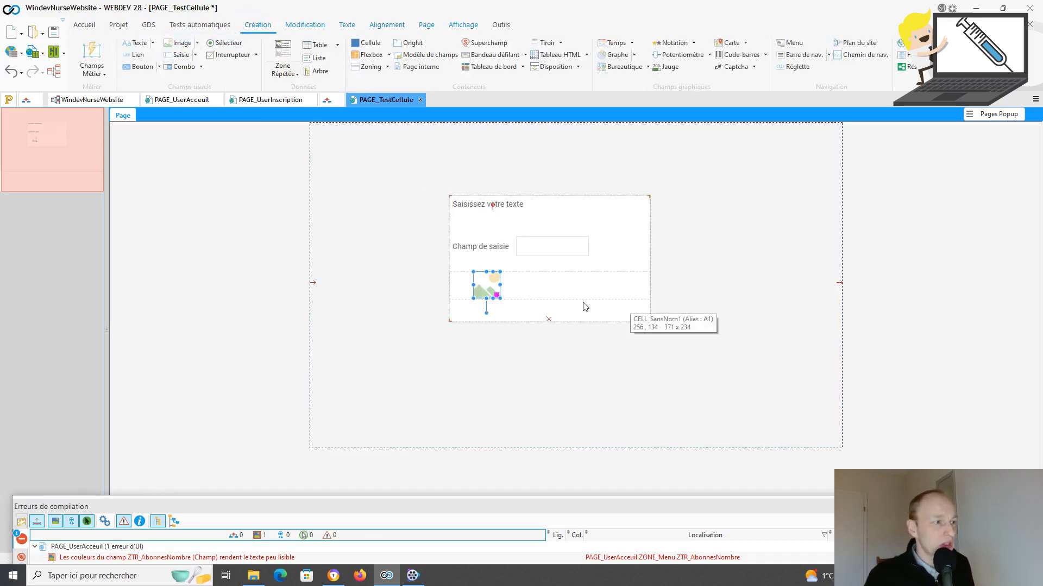
Step: Set the image to D:\WindevNurse\Webdev\Pseudo.PNG, copying it into the project
double_click(505, 289)
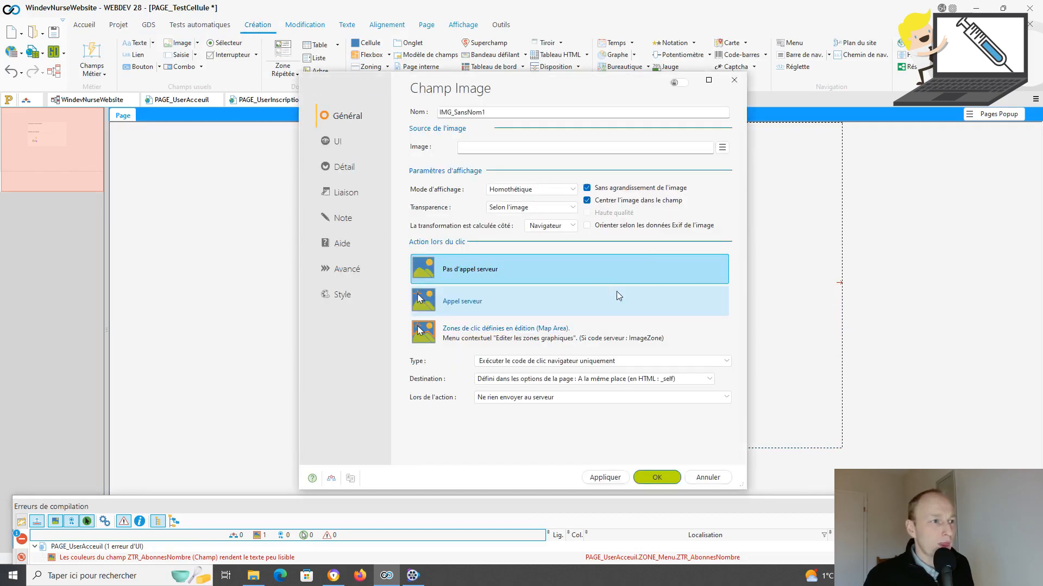
left_click(722, 148)
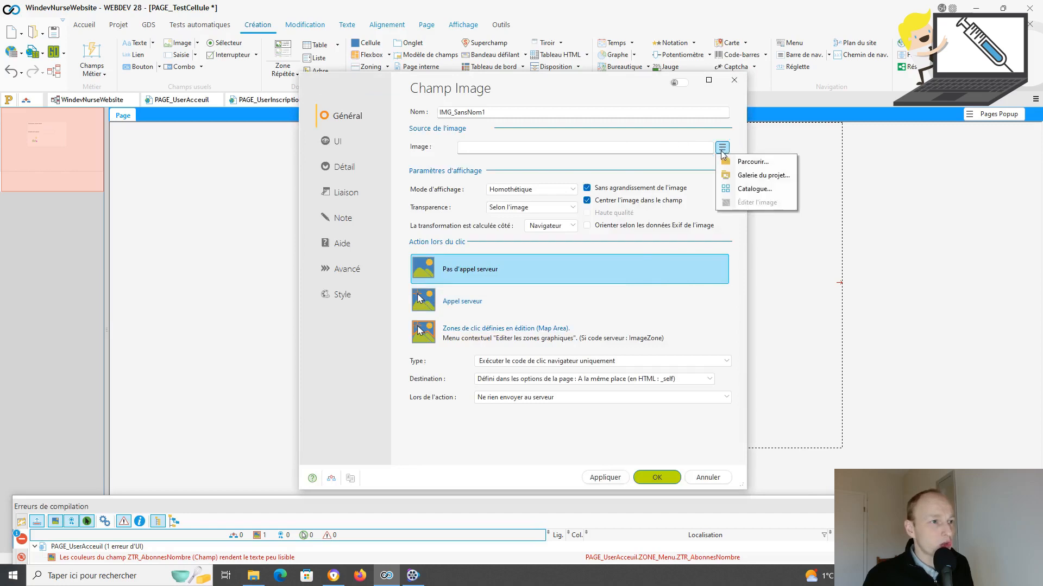
left_click(738, 160)
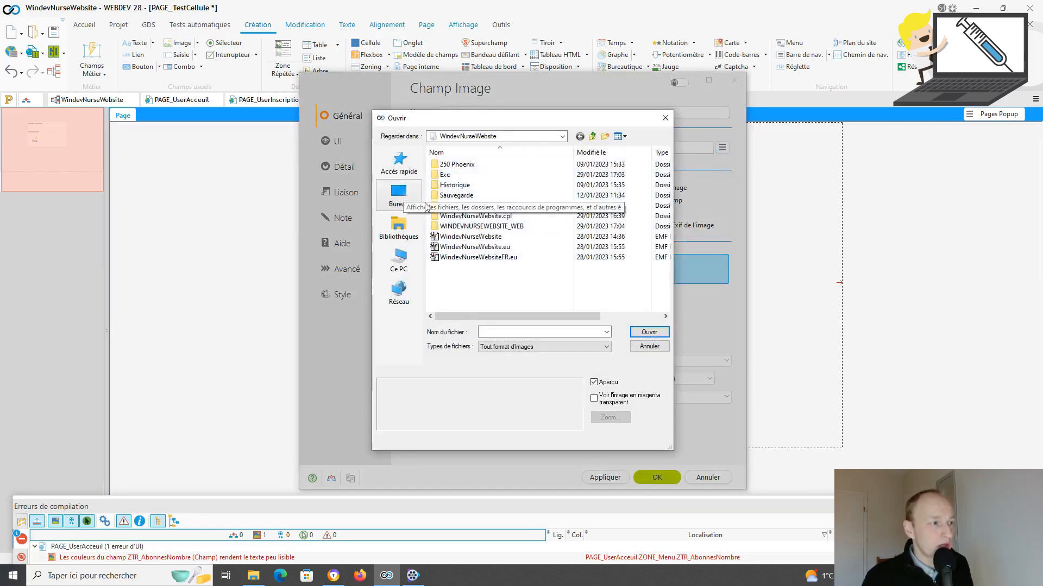
left_click(396, 266)
scroll(523, 239, "down", 3)
double_click(521, 250)
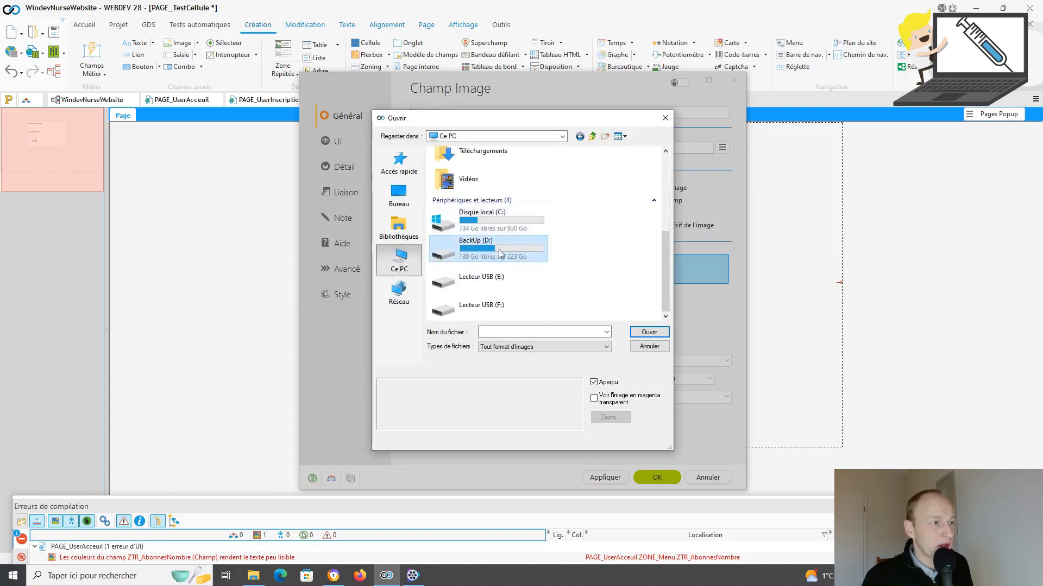
double_click(471, 210)
double_click(470, 210)
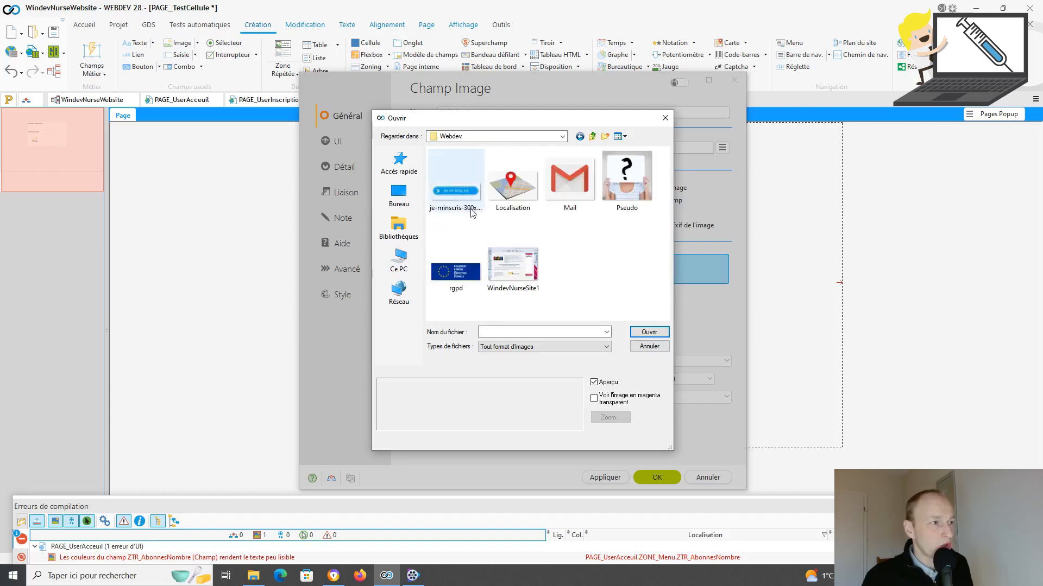
left_click(619, 192)
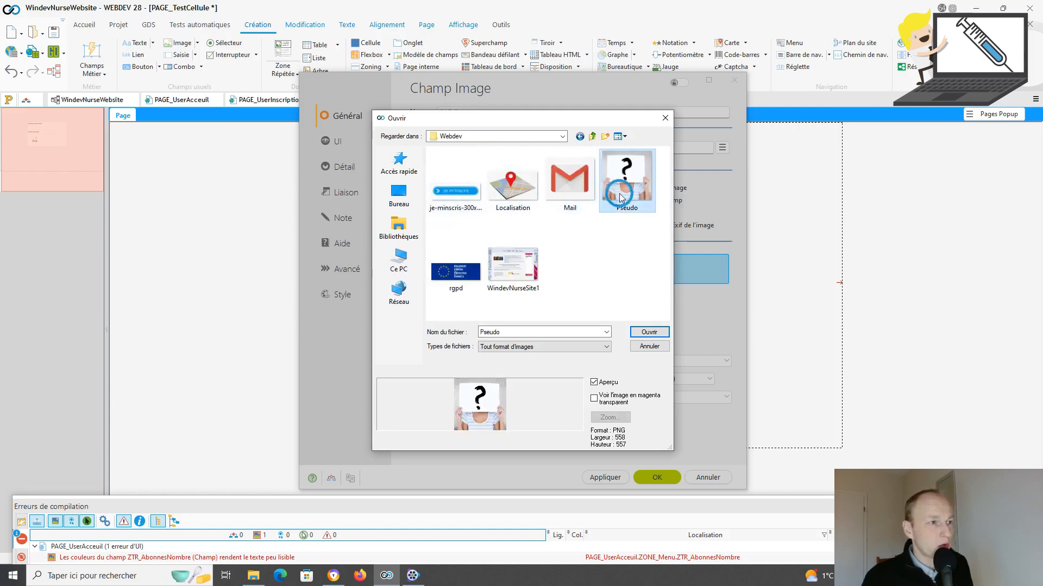
left_click(631, 333)
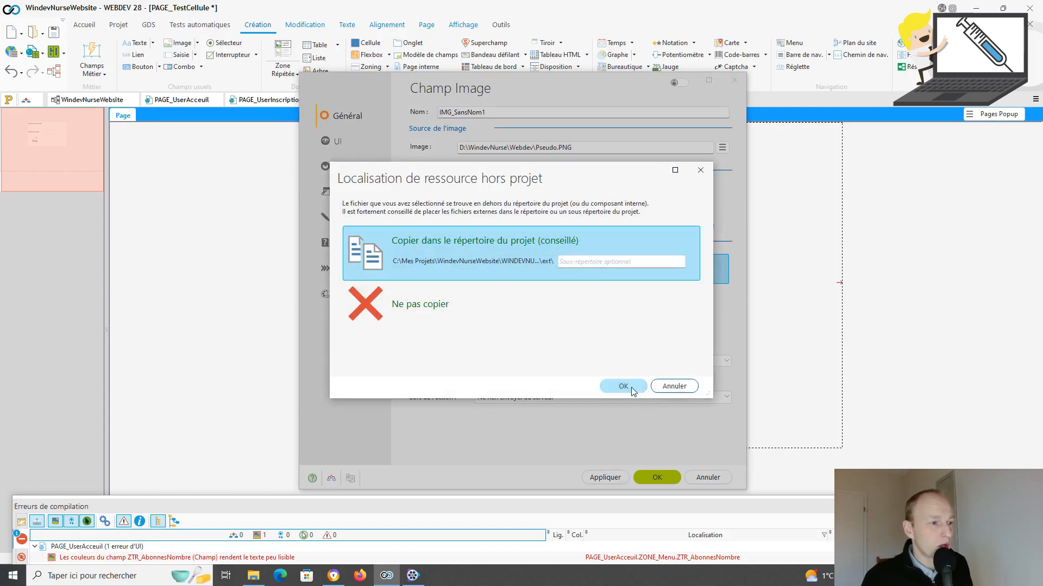
left_click(634, 389)
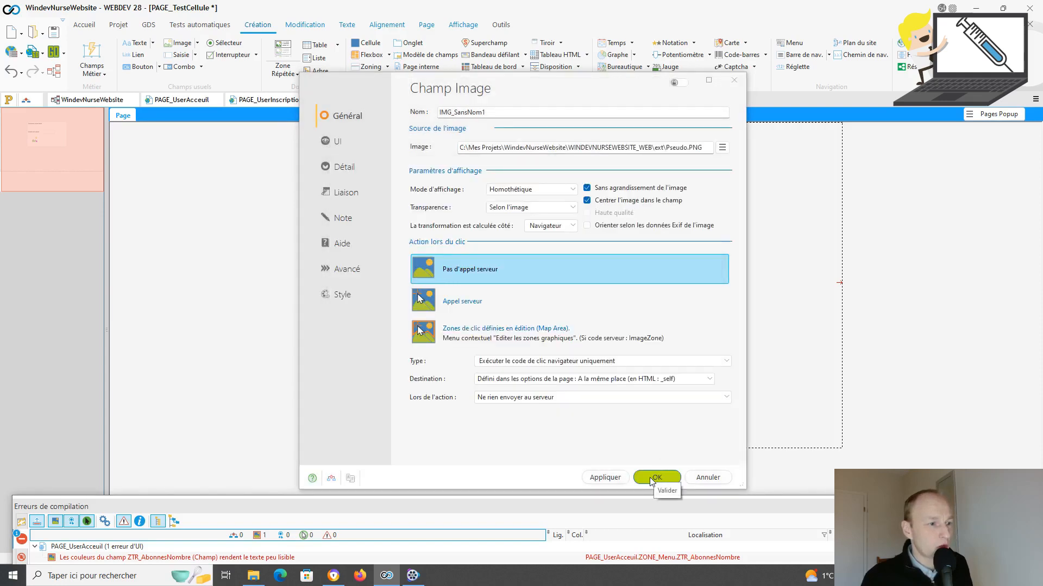
left_click(654, 478)
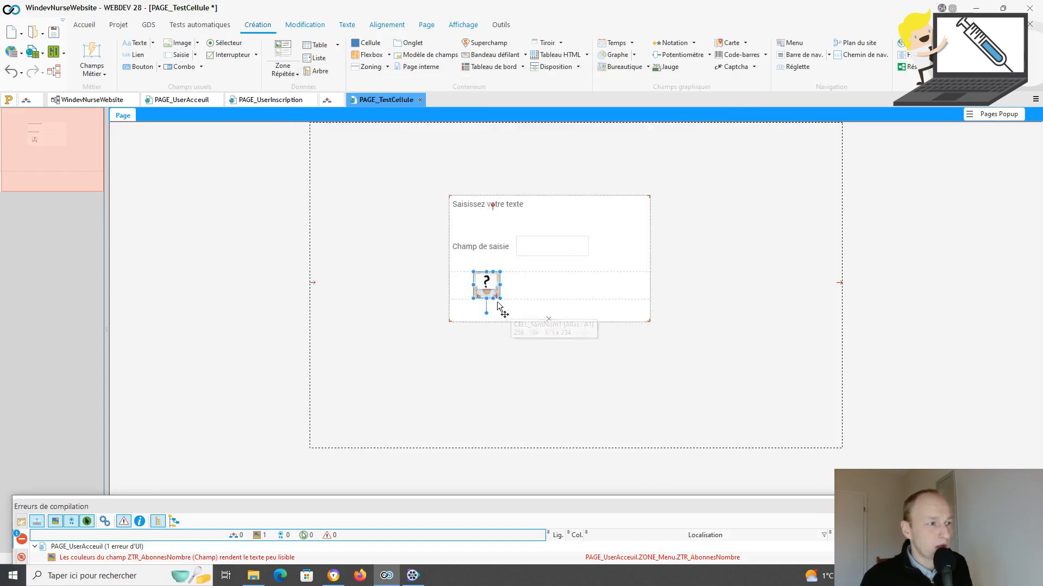
Step: Enlarge the image field and move the cell up and left on the page
left_click_drag(500, 297, 526, 318)
left_click(702, 392)
left_click(615, 302)
left_click_drag(583, 194, 489, 154)
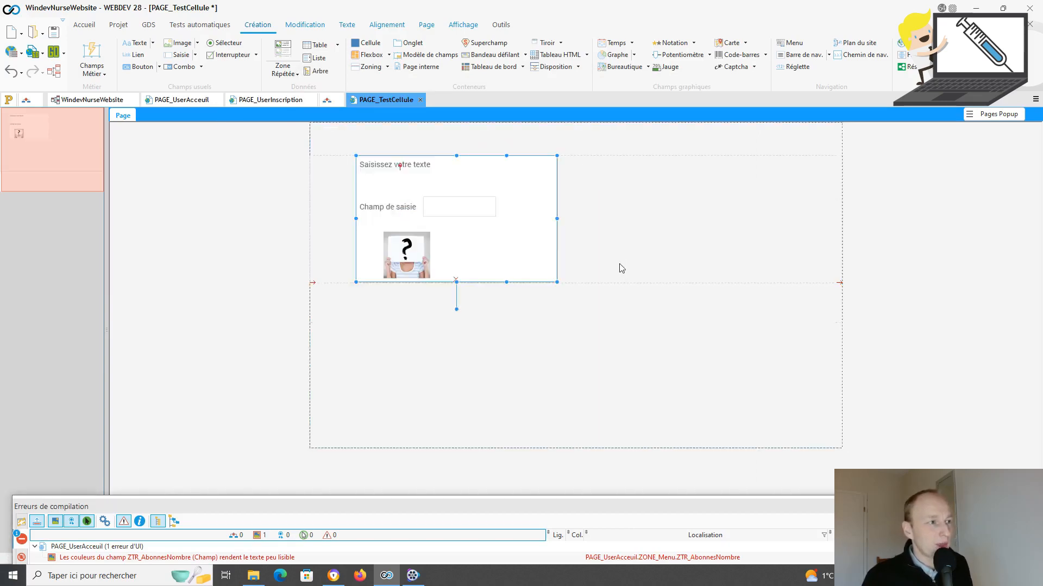
left_click(597, 309)
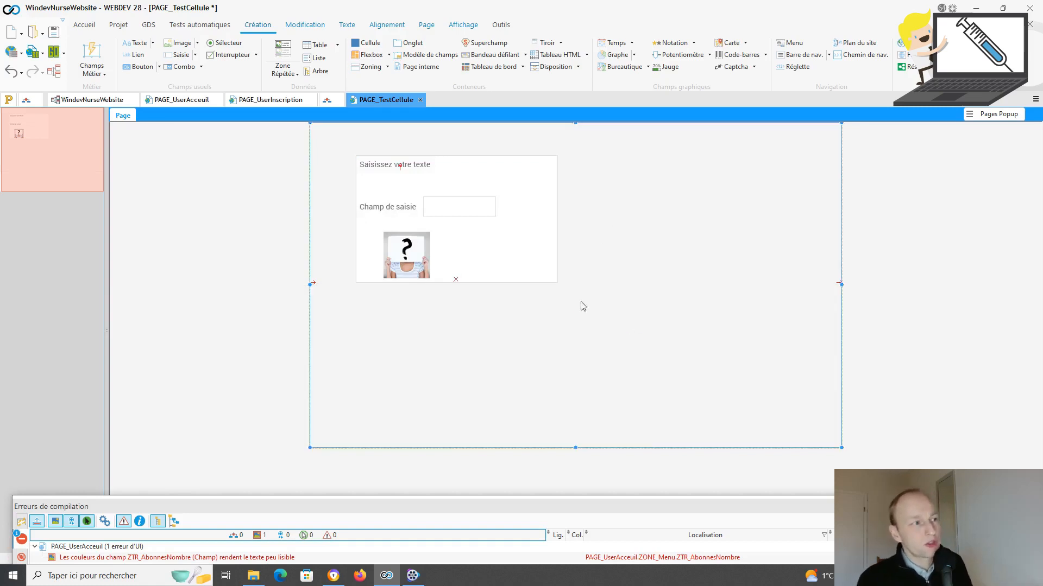
left_click(556, 274)
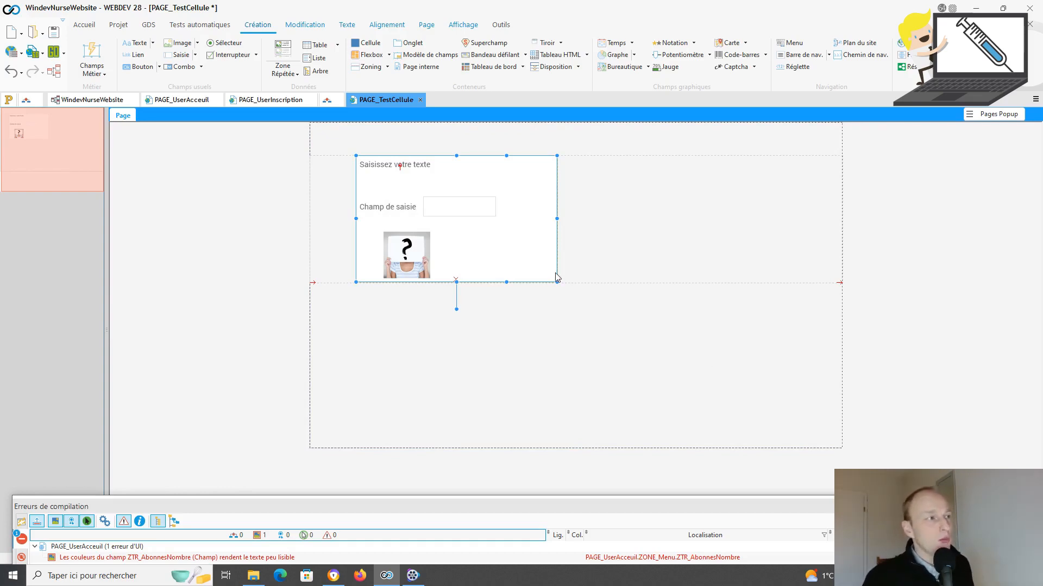
Step: Centre the cell horizontally and vertically in its parent, then switch to PAGE_UserInscription
left_click(387, 28)
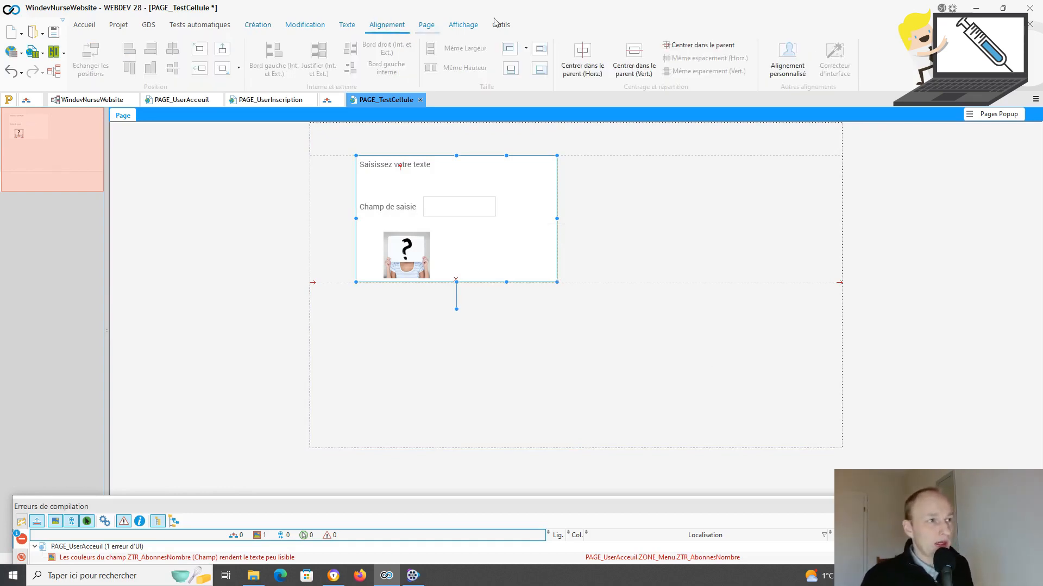
left_click(585, 57)
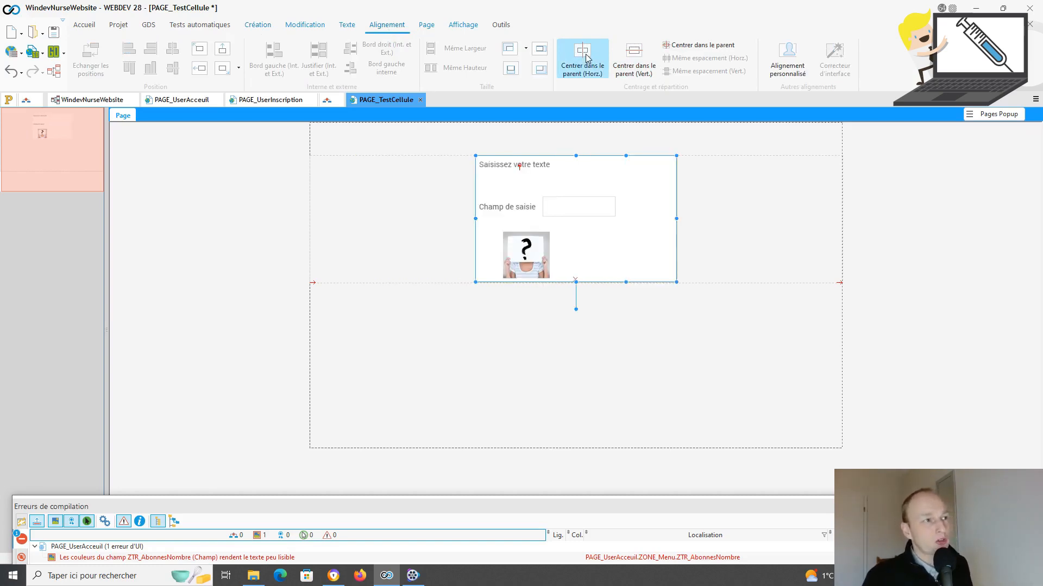
left_click(632, 57)
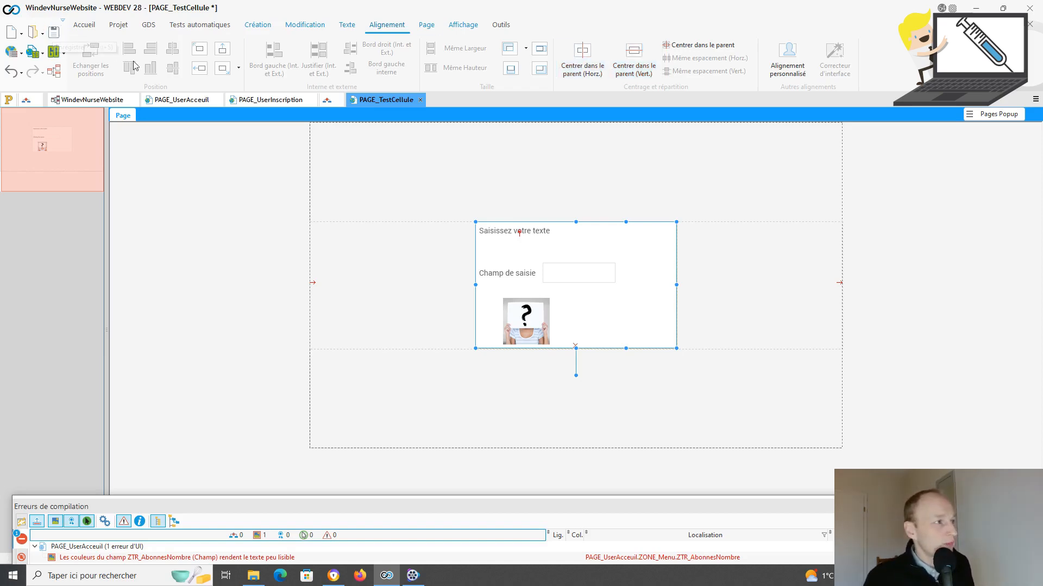
left_click(263, 101)
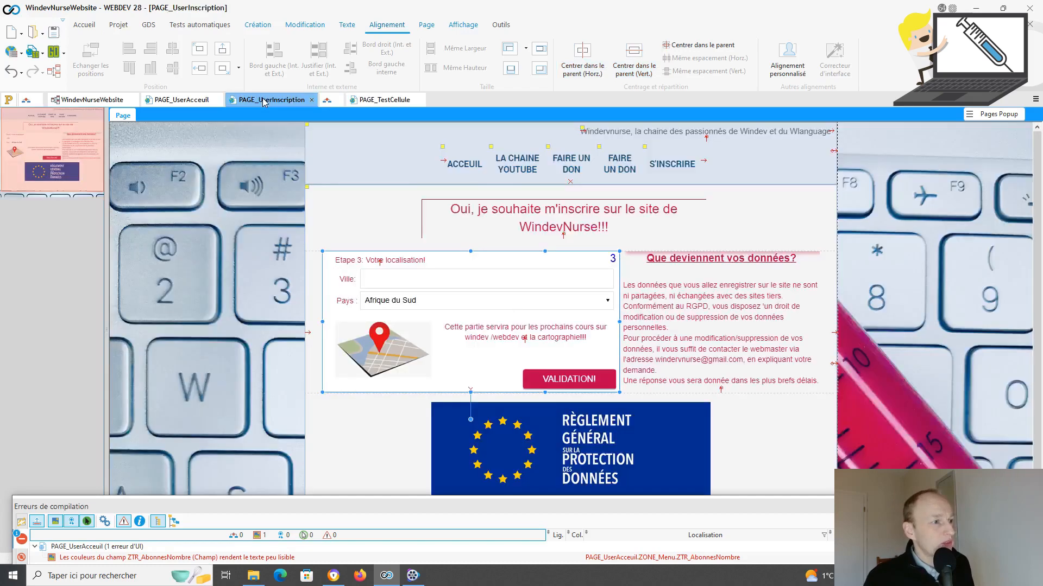
Step: Test the registration page with pseudo 'test' up to step 2, then return to PAGE_TestCellule
left_click(34, 52)
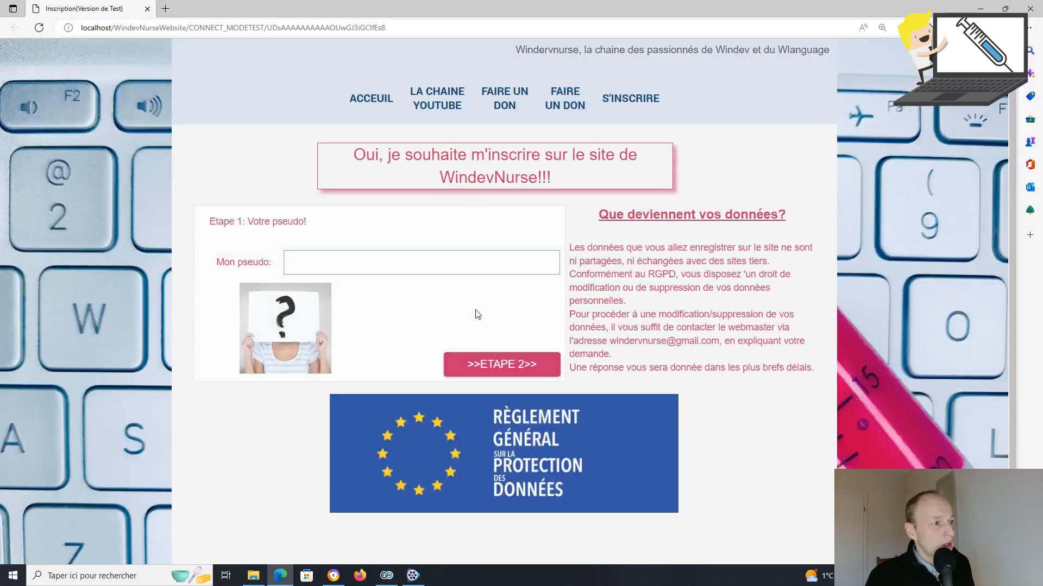
type("test")
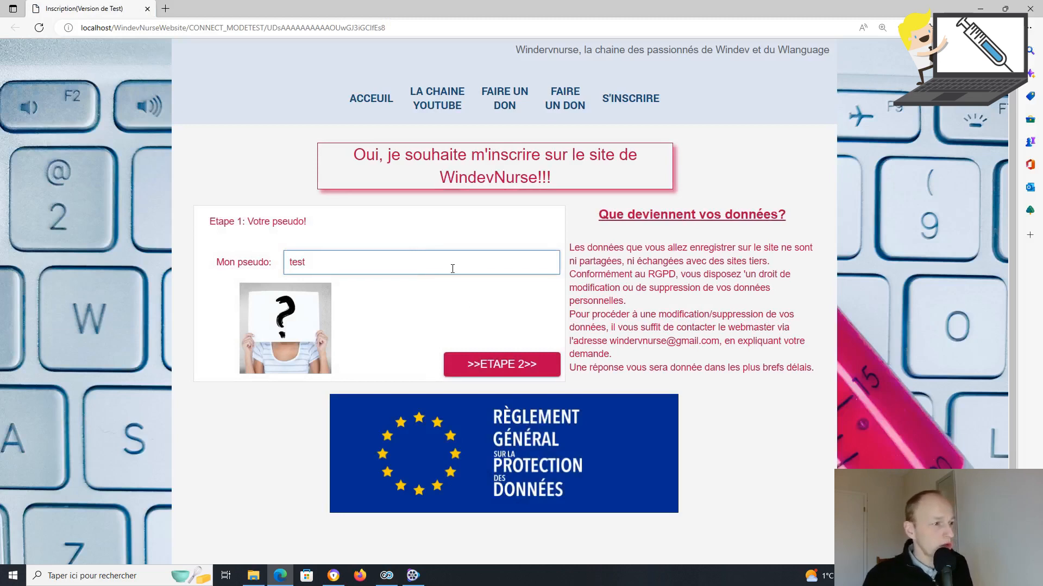
left_click(492, 369)
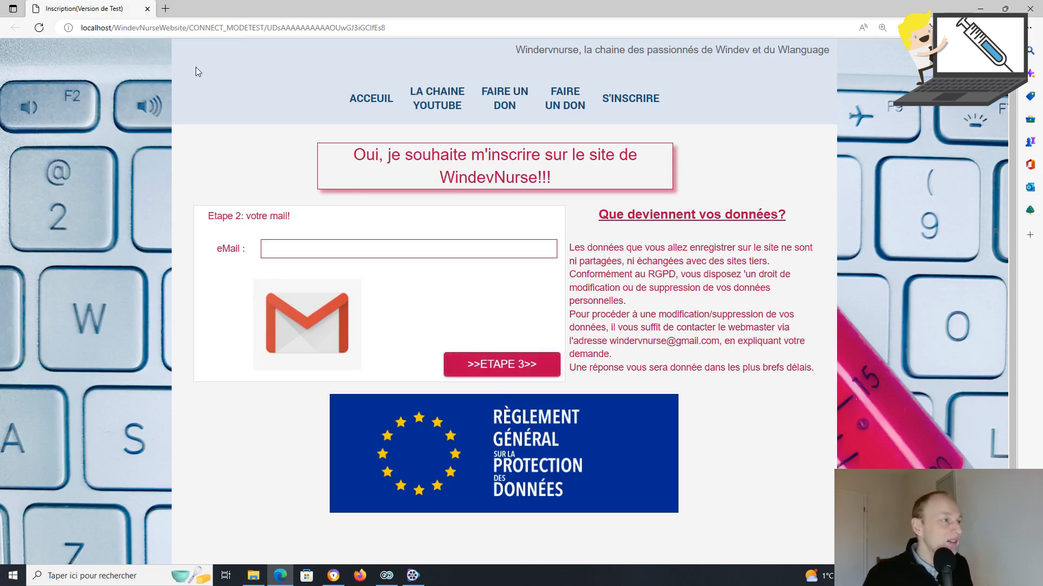
left_click(147, 8)
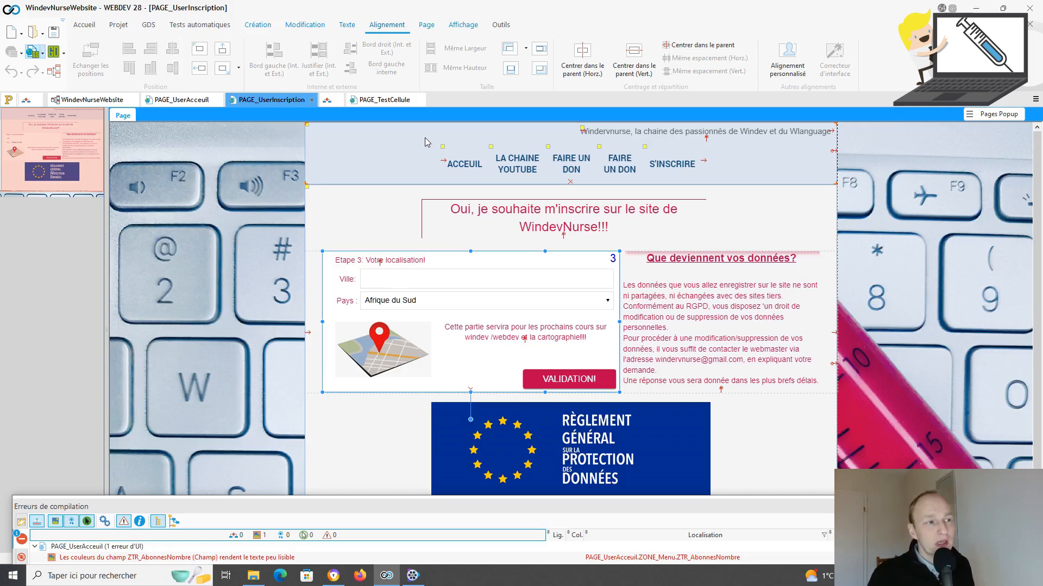
left_click(381, 100)
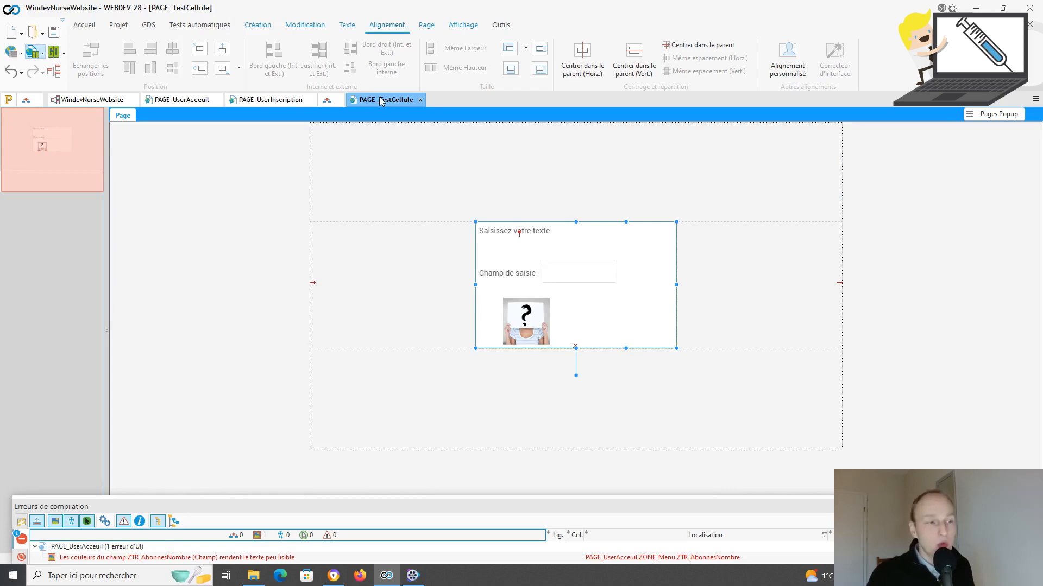
Step: Enable Activer la gestion des plans in the cell's UI settings and show its empty plane 2
right_click(594, 234)
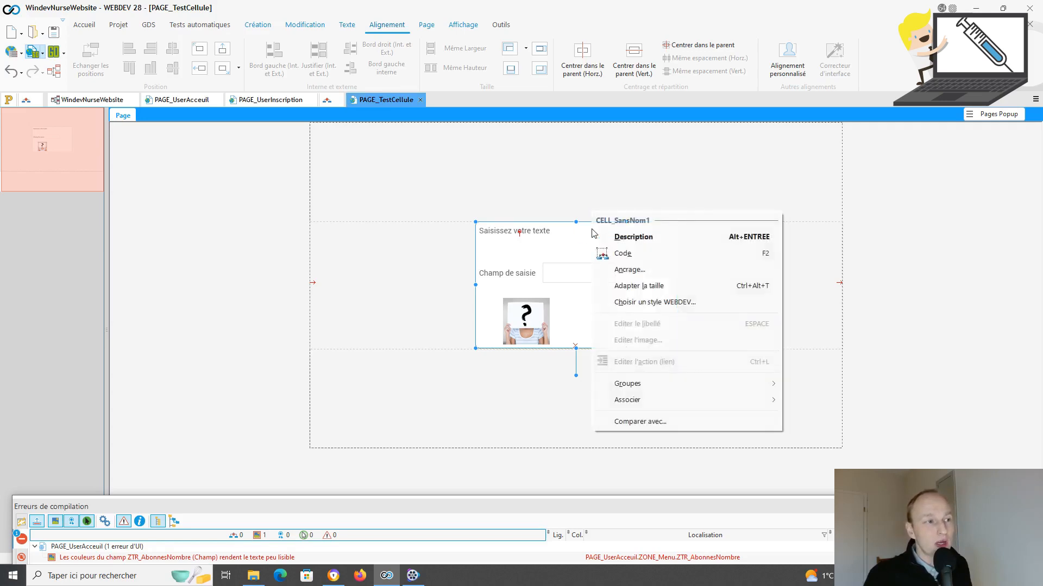
left_click(632, 242)
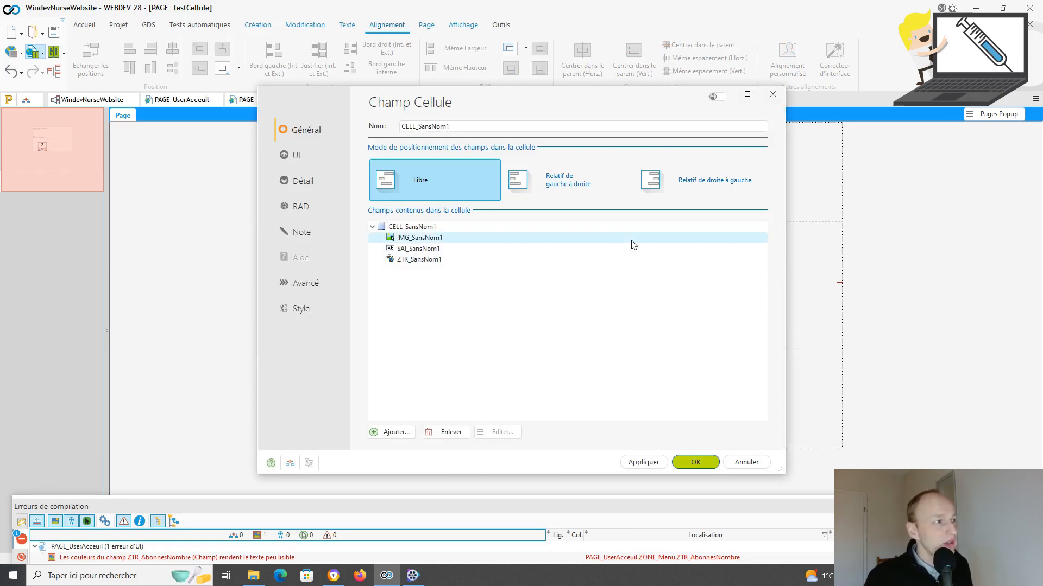
left_click(294, 157)
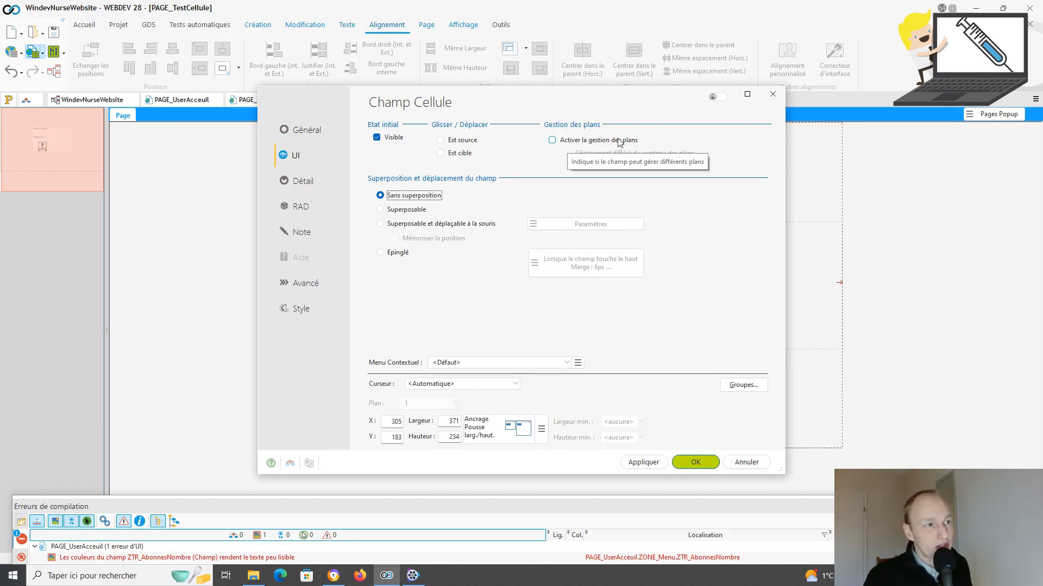
left_click(553, 140)
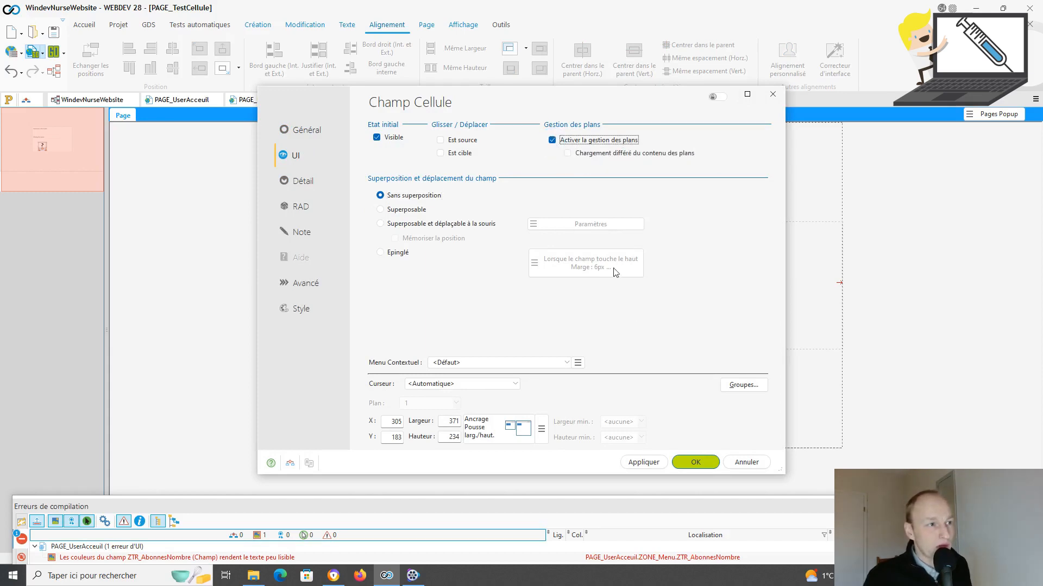
left_click(695, 462)
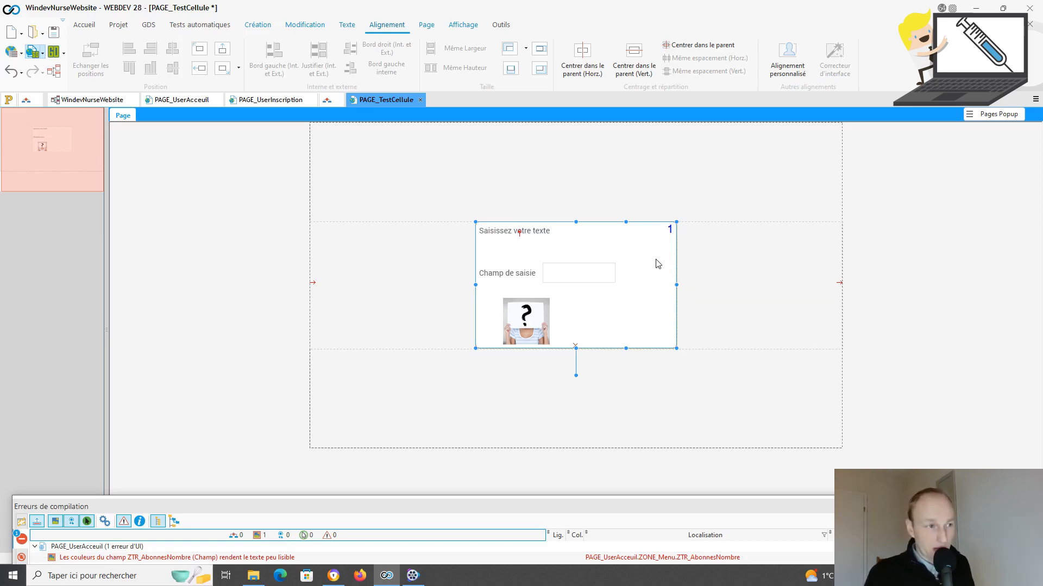
key("Page_Down")
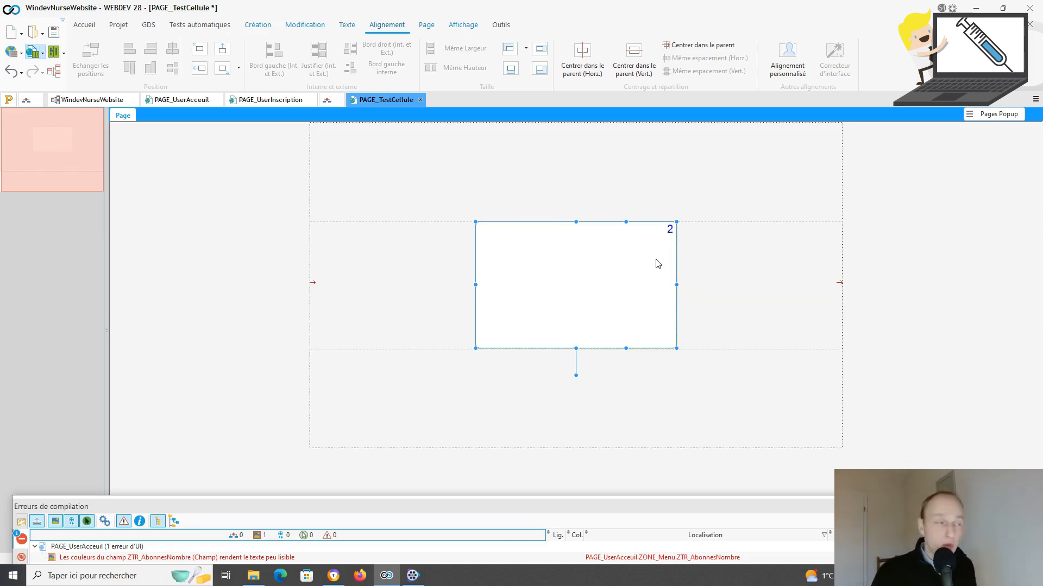
Step: Place a text label reading 'Rajouter mail:' at the cell's top-left and shorten it
left_click(256, 27)
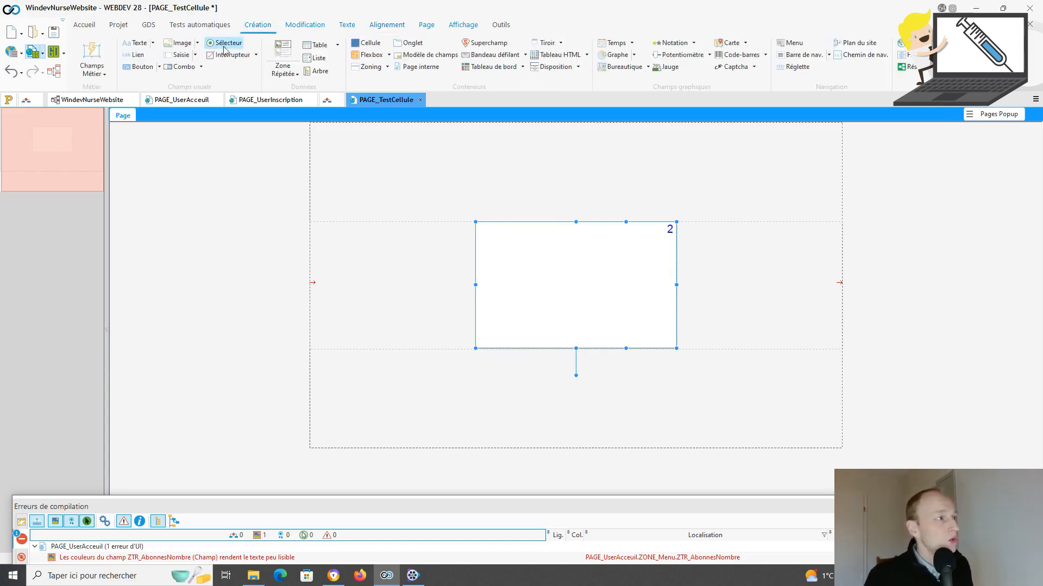
left_click(141, 43)
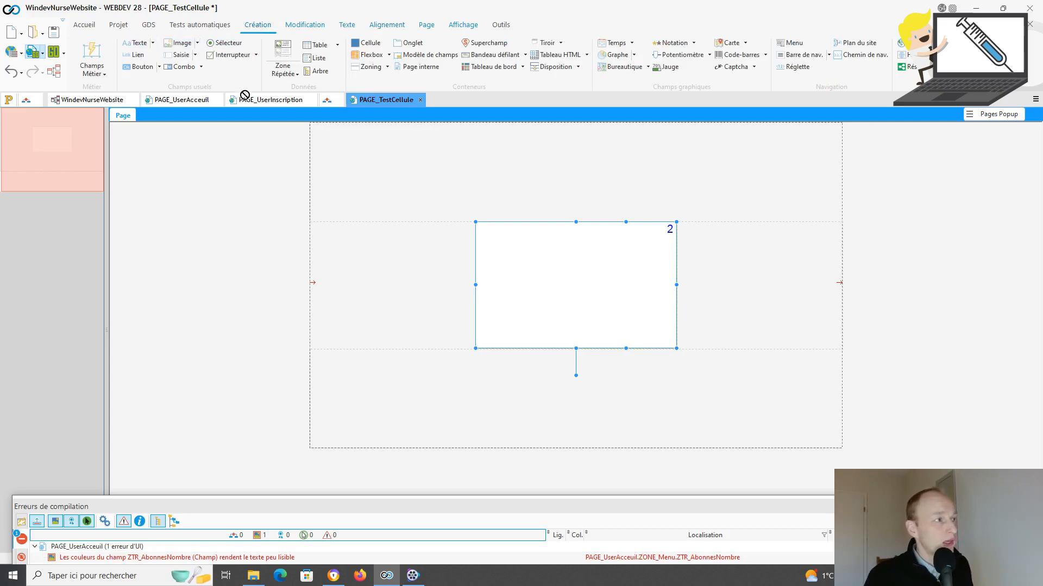
left_click(526, 241)
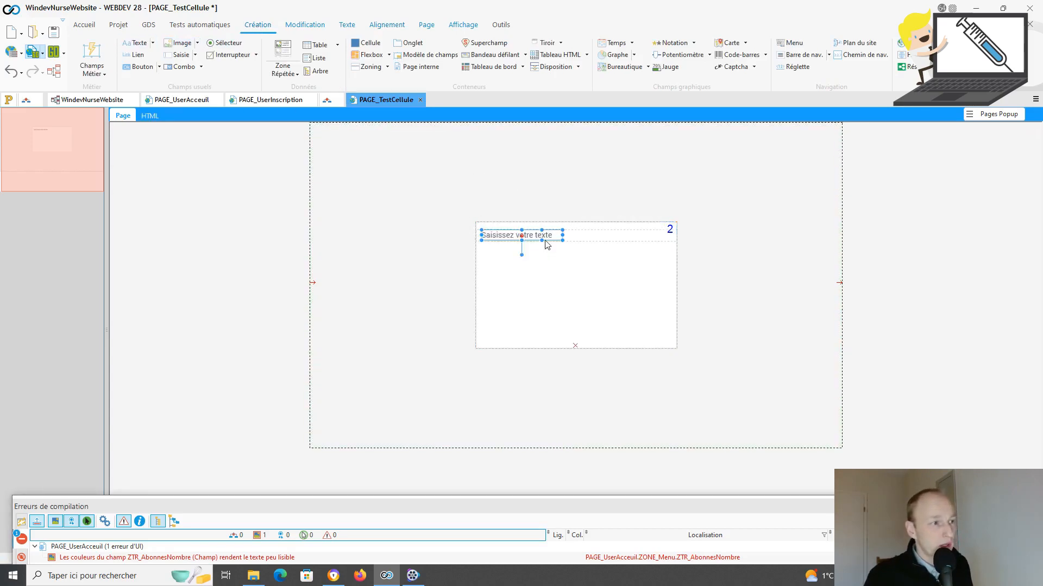
left_click(547, 244)
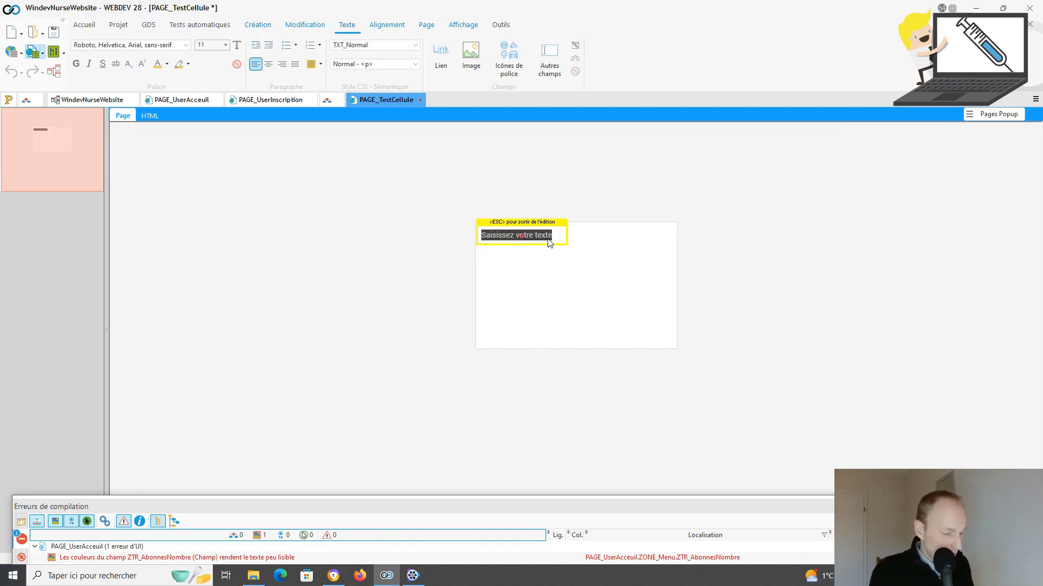
type("Rajouter mail:")
key("Return")
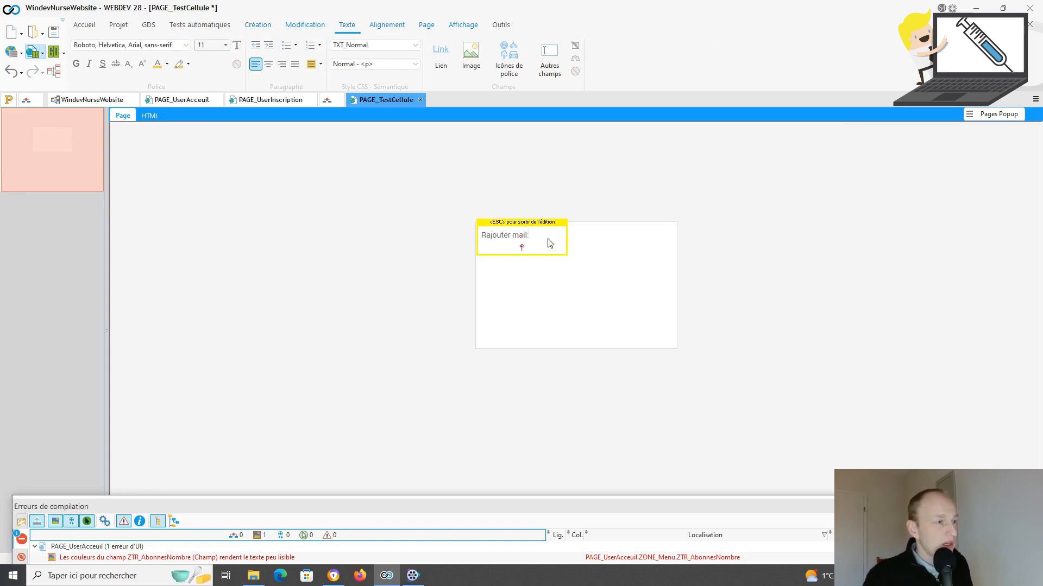
key("BackSpace")
left_click(500, 246)
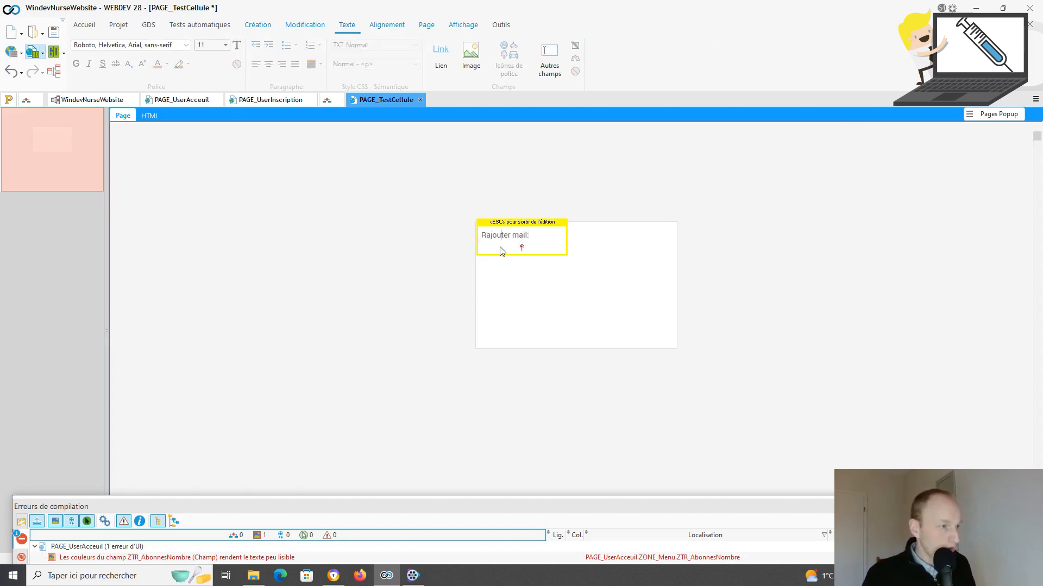
key("Escape")
left_click_drag(522, 249, 522, 242)
left_click(565, 270)
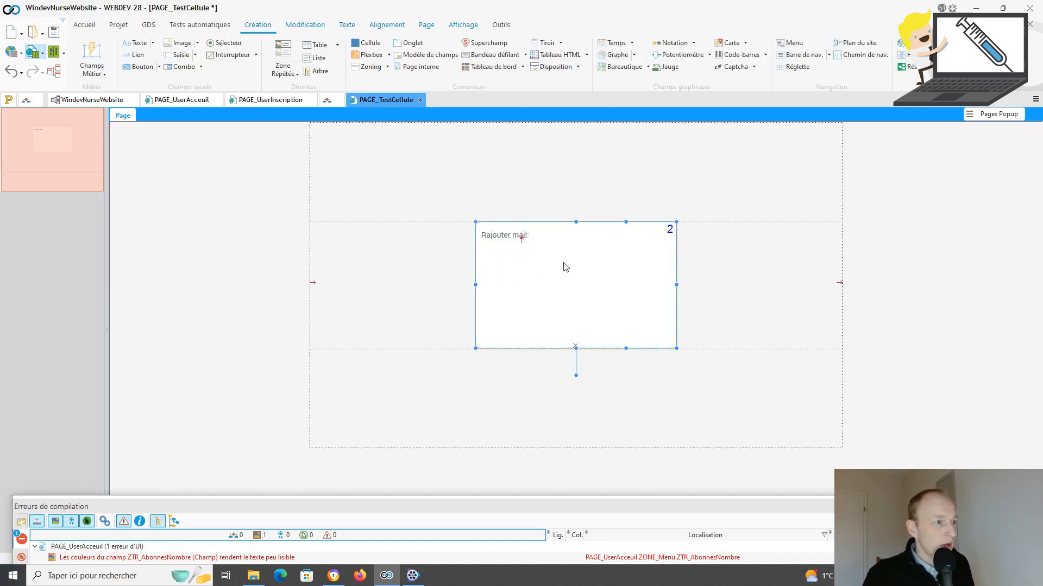
Step: Browse the Champs Métier catalogue's Formulaire and Saisie categories and choose the Saisie eMail field
left_click(108, 75)
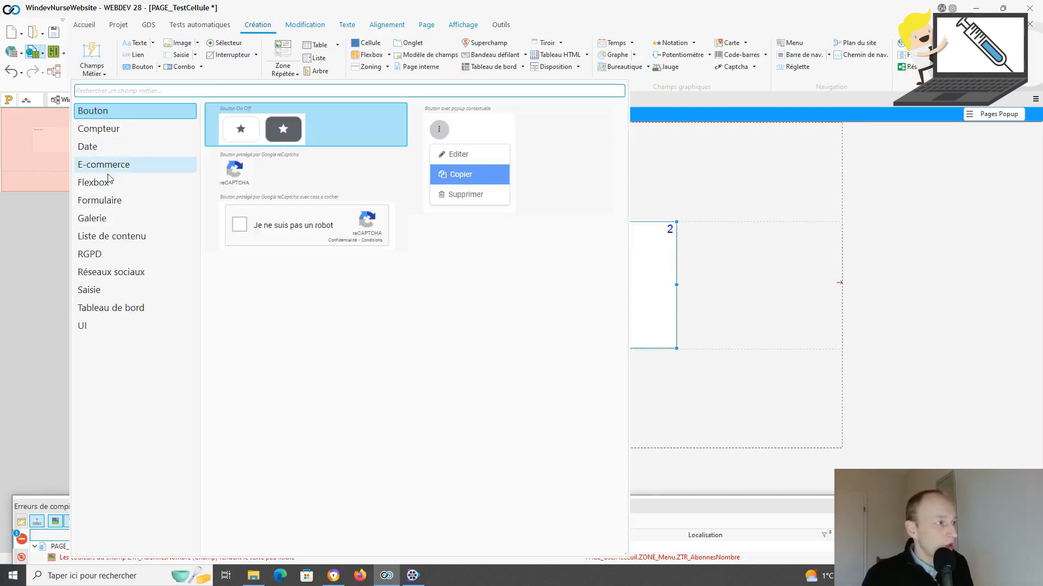
left_click(113, 201)
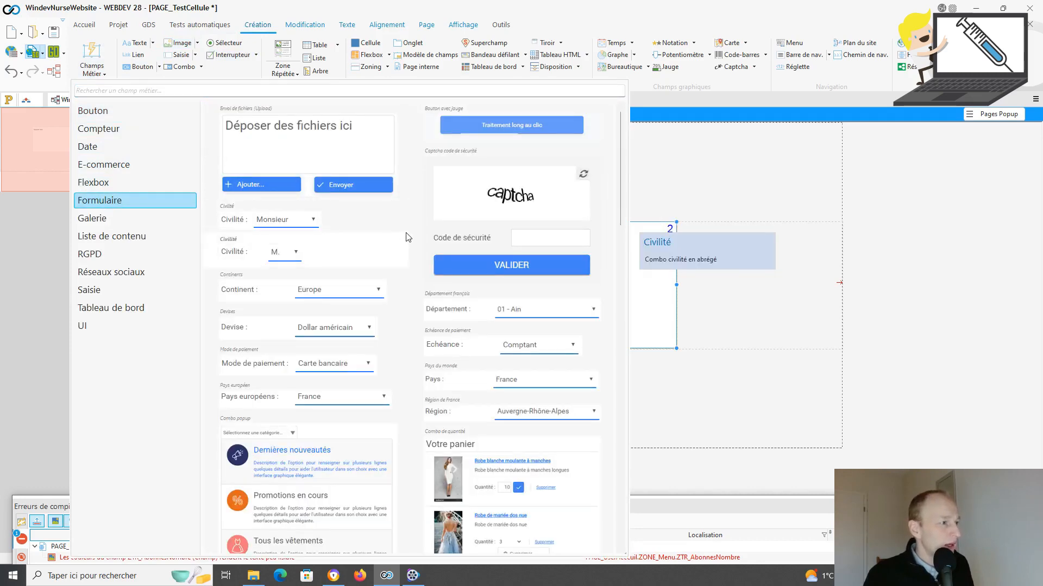
scroll(407, 238, "down", 6)
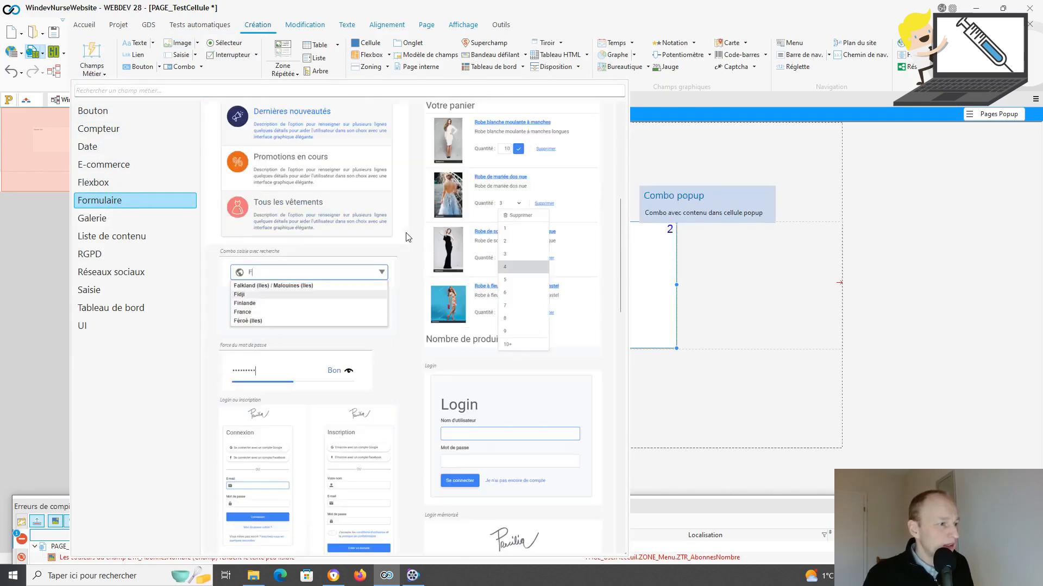
scroll(407, 237, "down", 6)
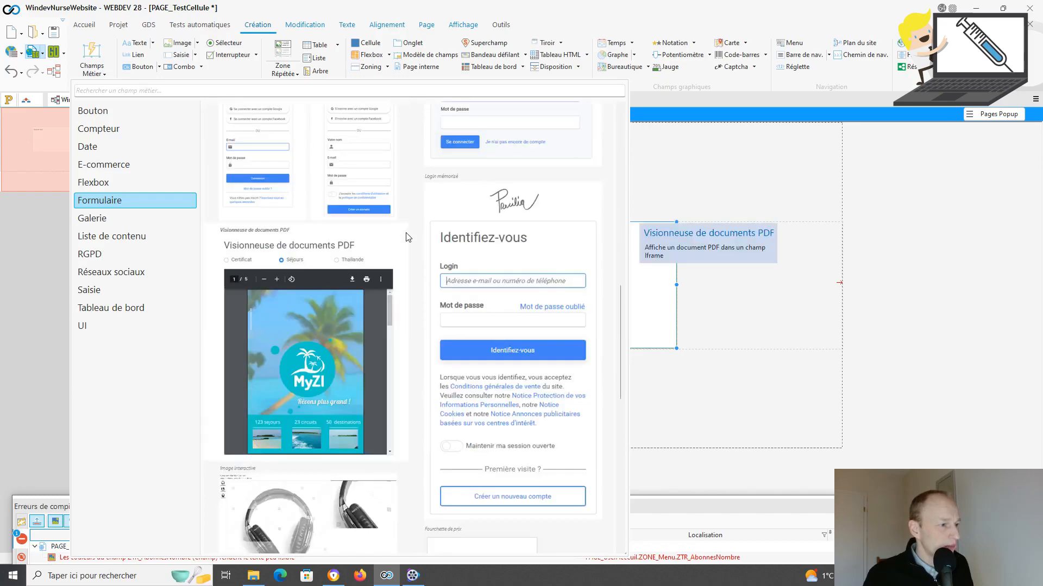
scroll(407, 237, "down", 2)
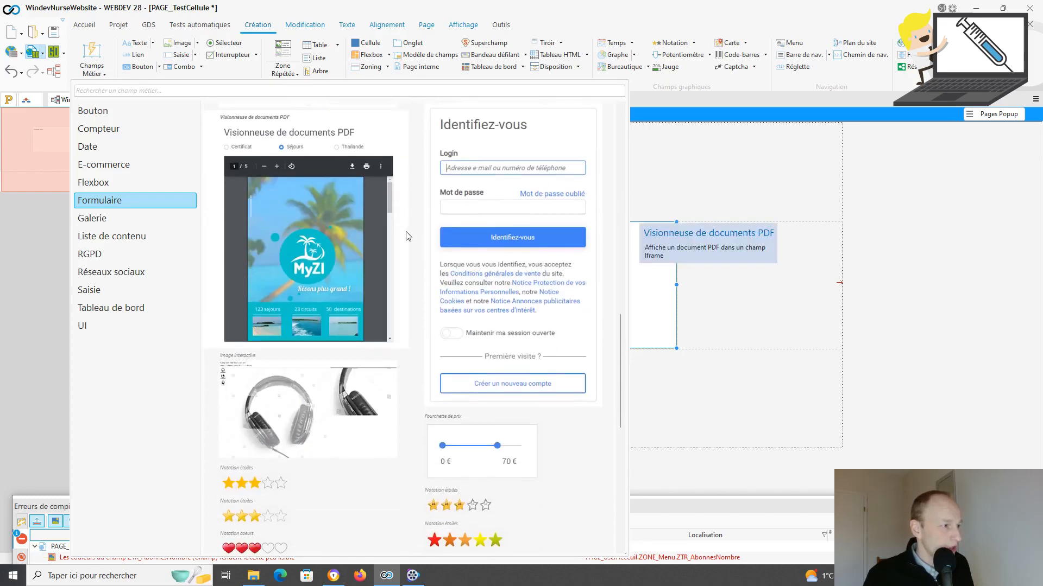
scroll(408, 238, "up", 4)
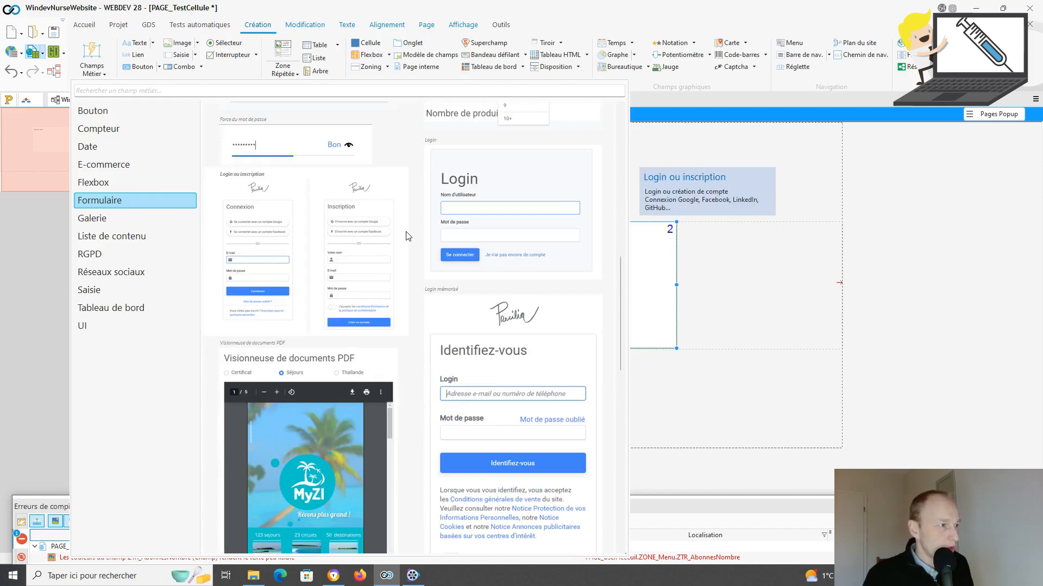
scroll(408, 237, "up", 2)
scroll(407, 235, "up", 2)
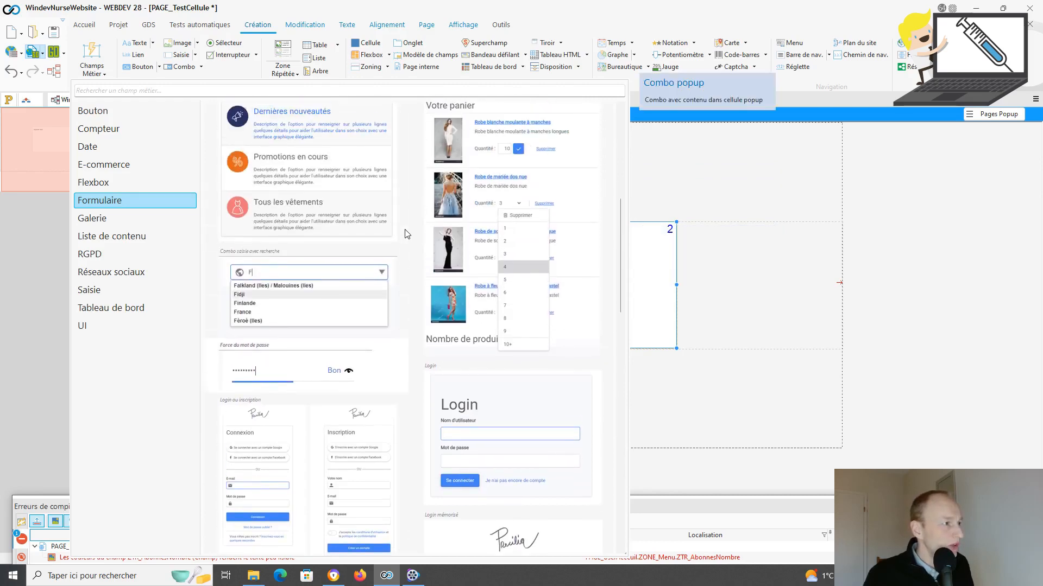
scroll(408, 234, "up", 6)
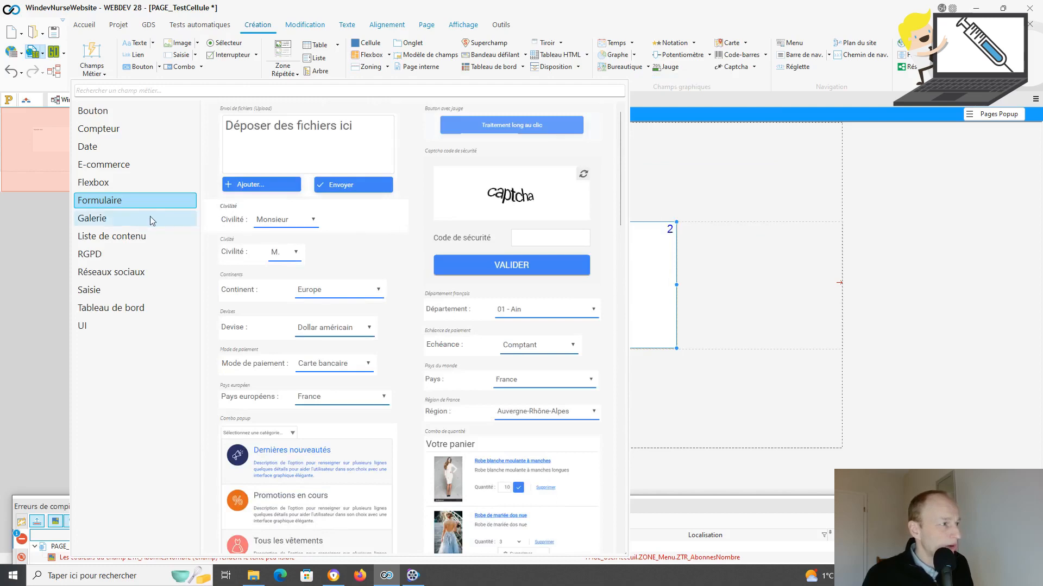
left_click(110, 291)
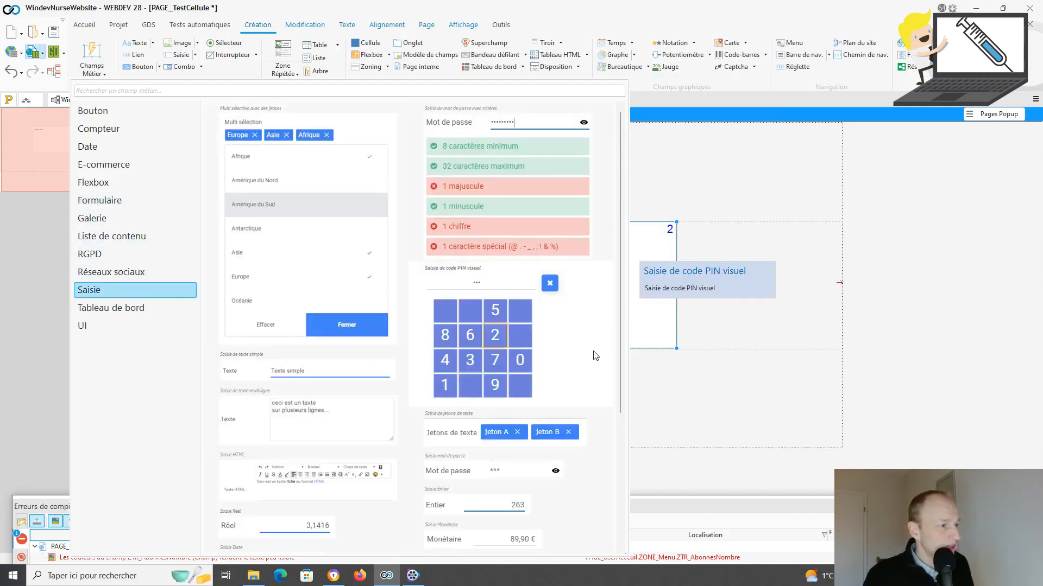
scroll(594, 354, "down", 2)
scroll(594, 355, "down", 1)
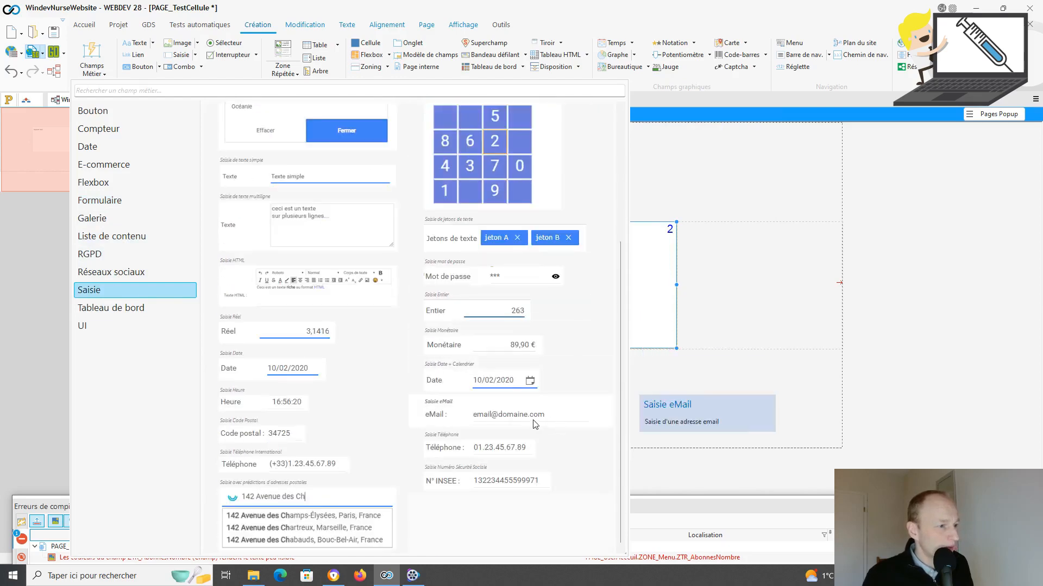
left_click(535, 419)
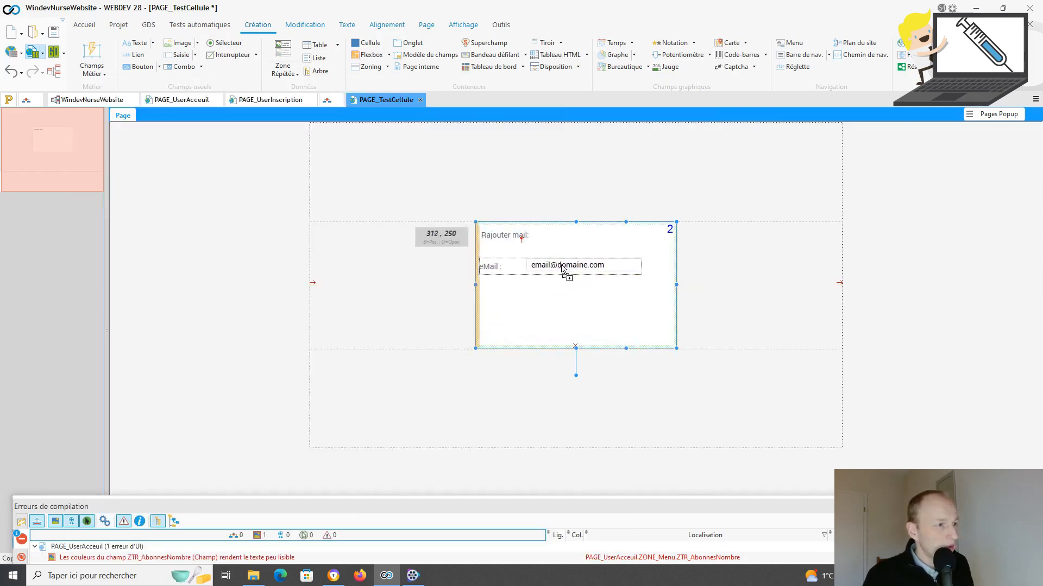
Step: Drop the eMail field under 'Rajouter mail:', then show plane 1 and bring up the image's actions
left_click(562, 265)
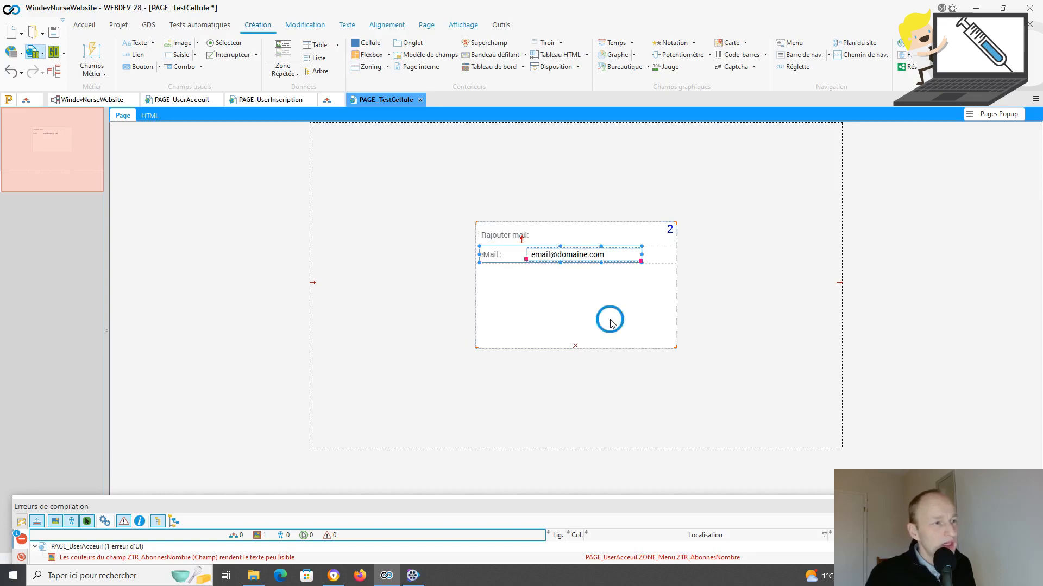
left_click(612, 324)
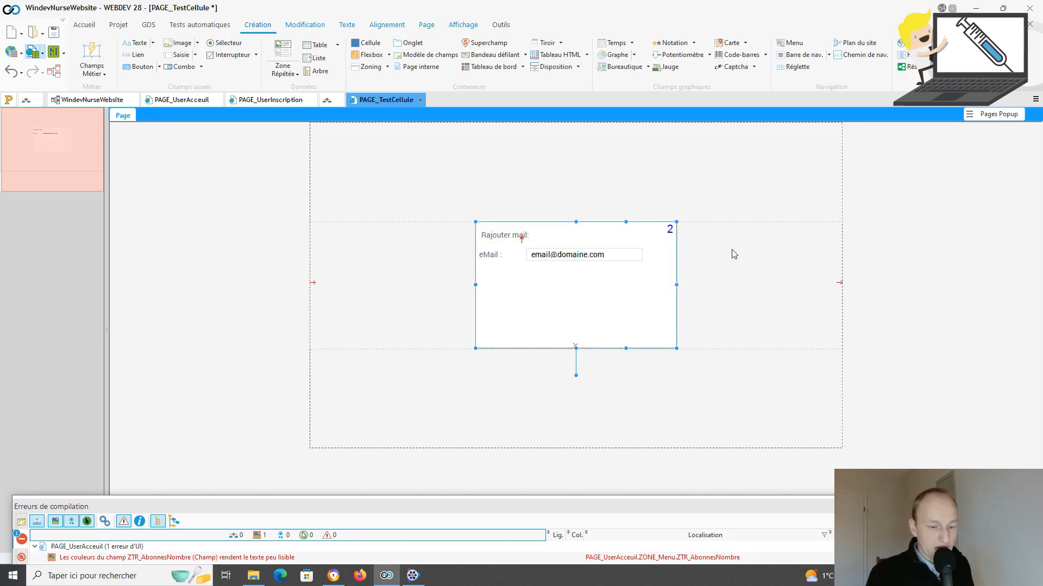
key("Page_Up")
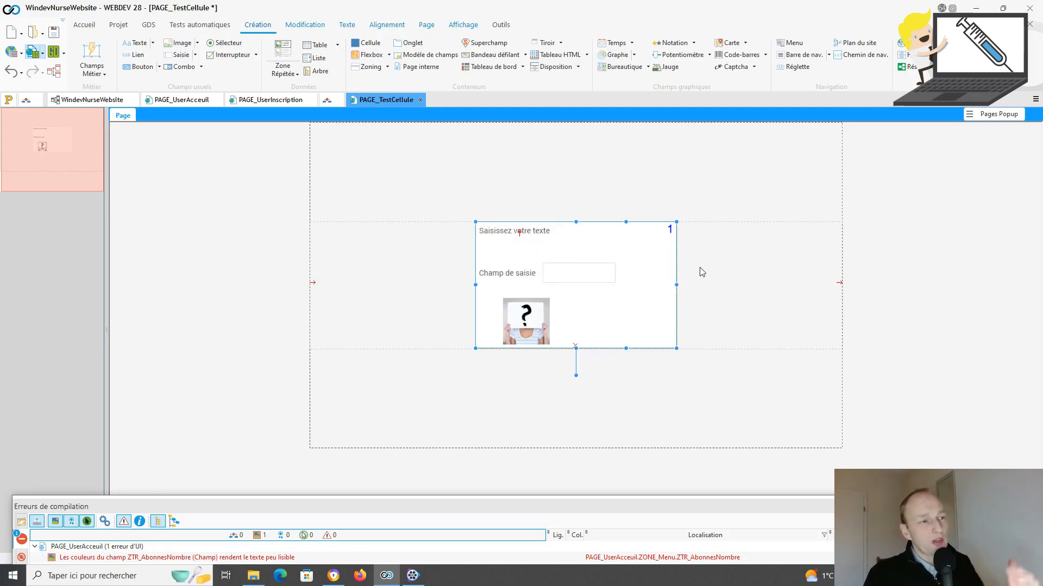
left_click(532, 322)
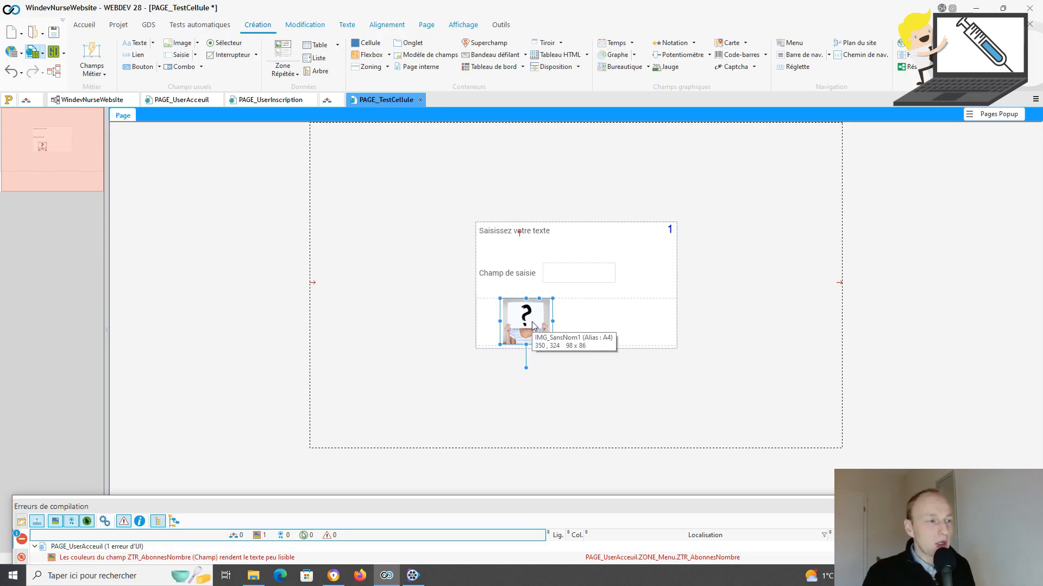
right_click(532, 321)
mouse_move(610, 277)
left_click(758, 291)
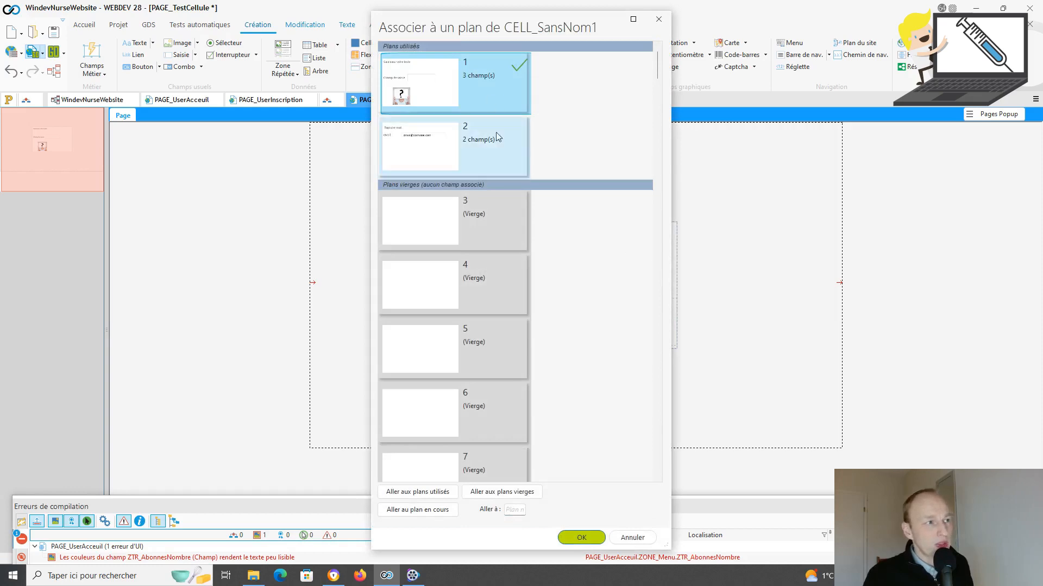
left_click(502, 145)
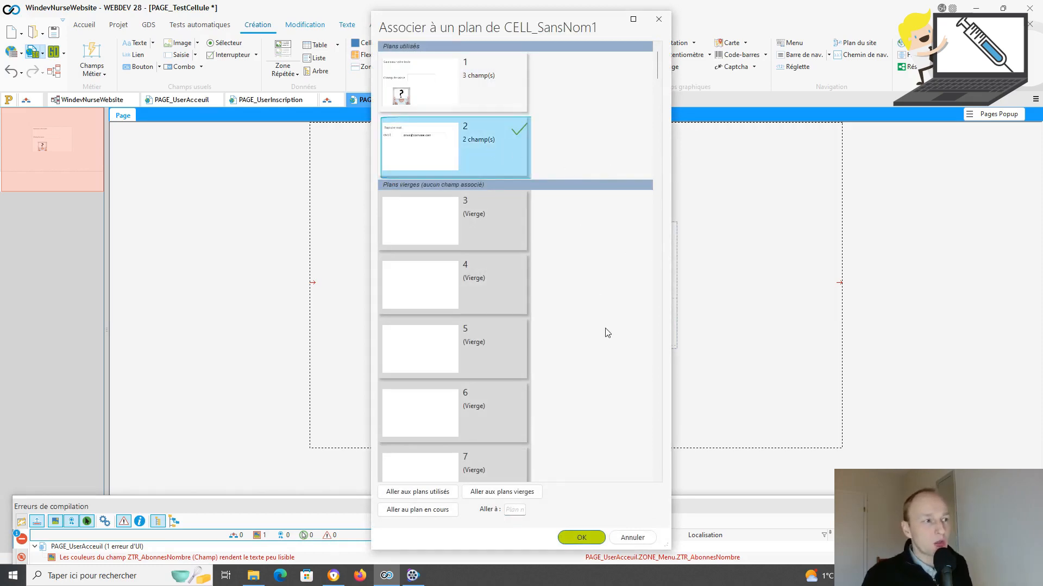
left_click(506, 93)
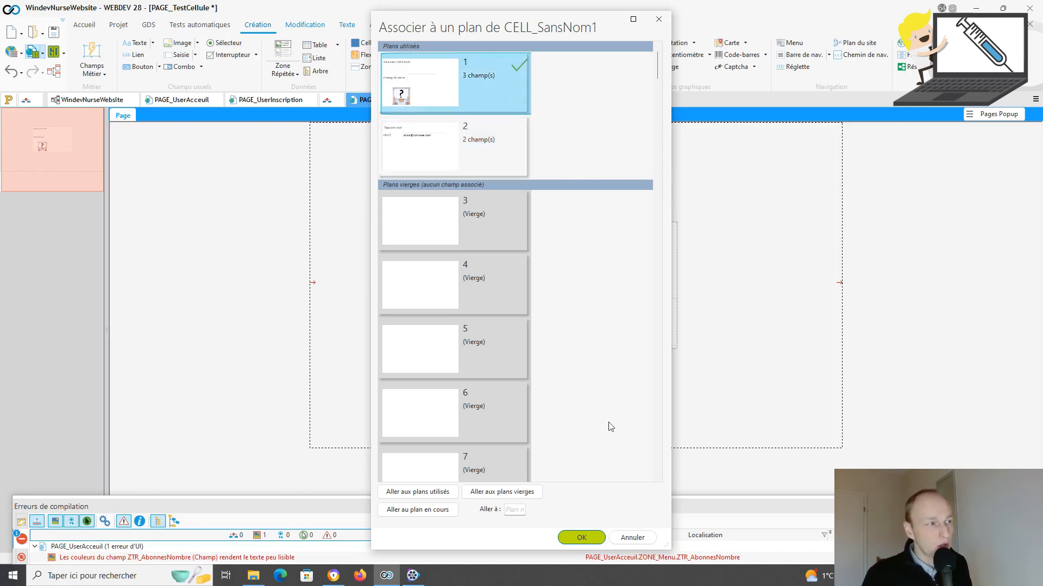
left_click(583, 537)
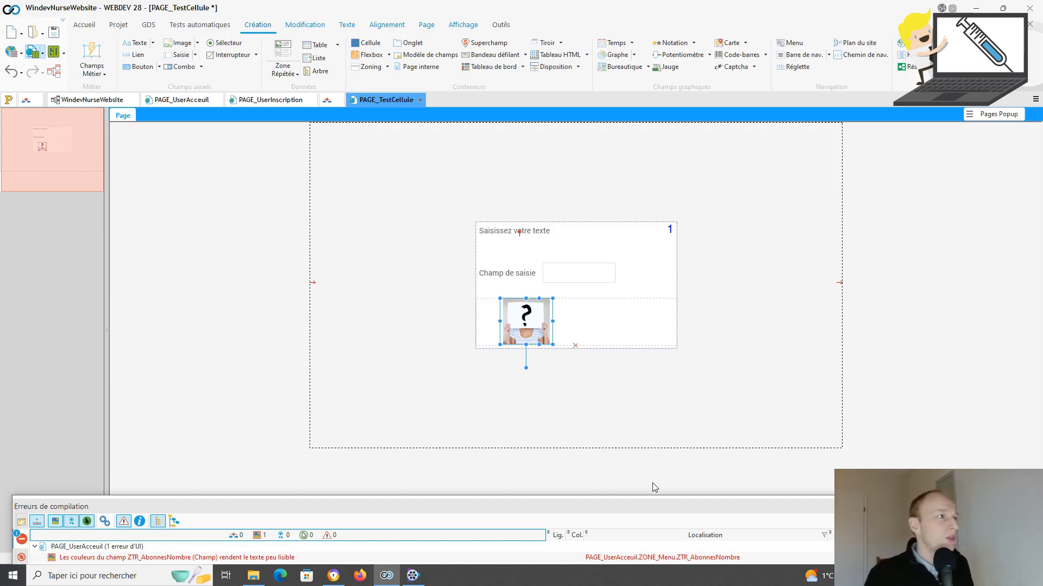
Step: Add a button labelled SUIVANT beside the image on plane 1 and open its event code
left_click(150, 69)
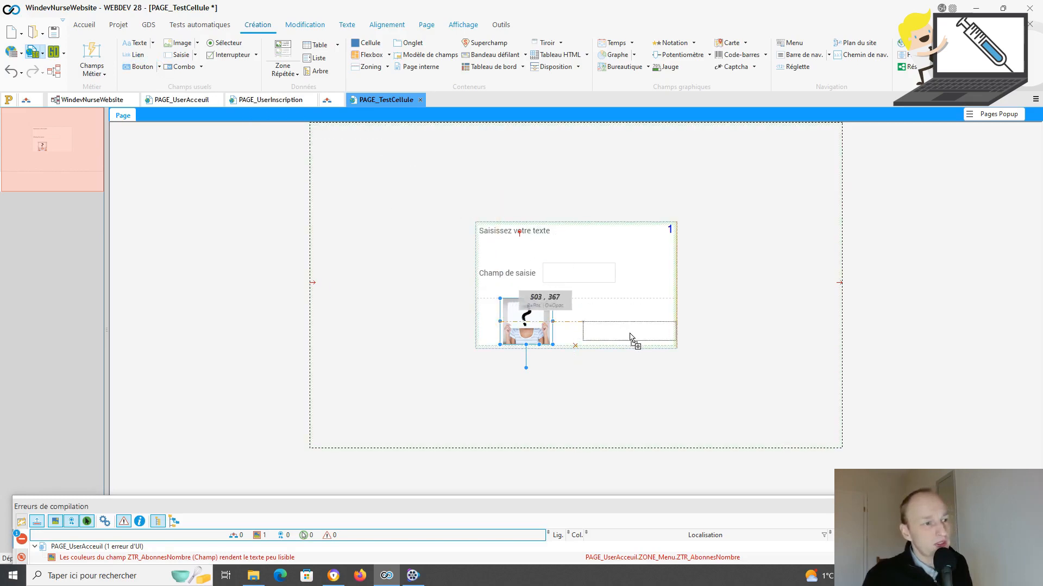
left_click(628, 335)
left_click(628, 335)
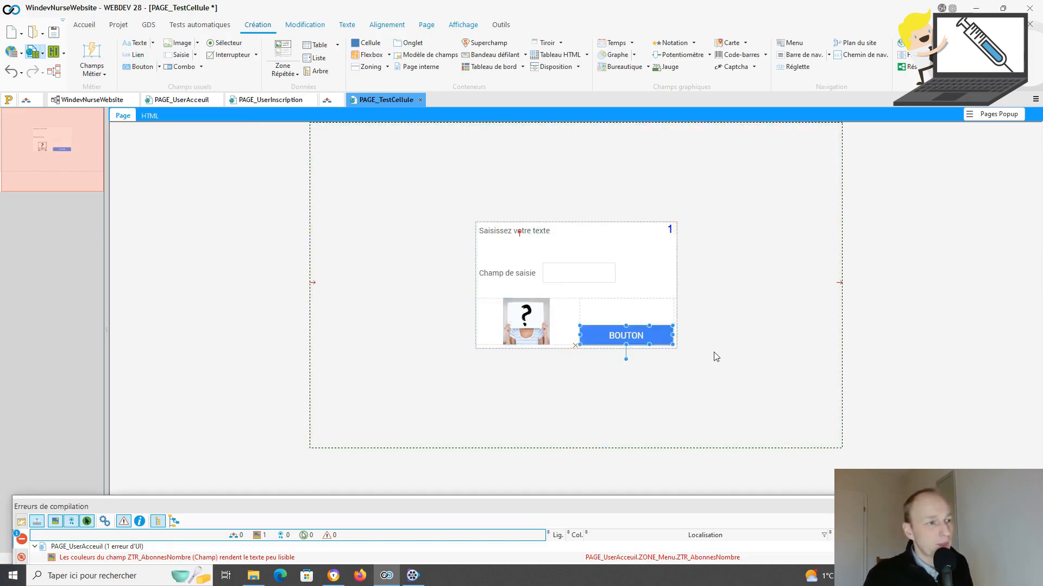
double_click(650, 339)
type("SUIVABT")
key("BackSpace")
key("BackSpace")
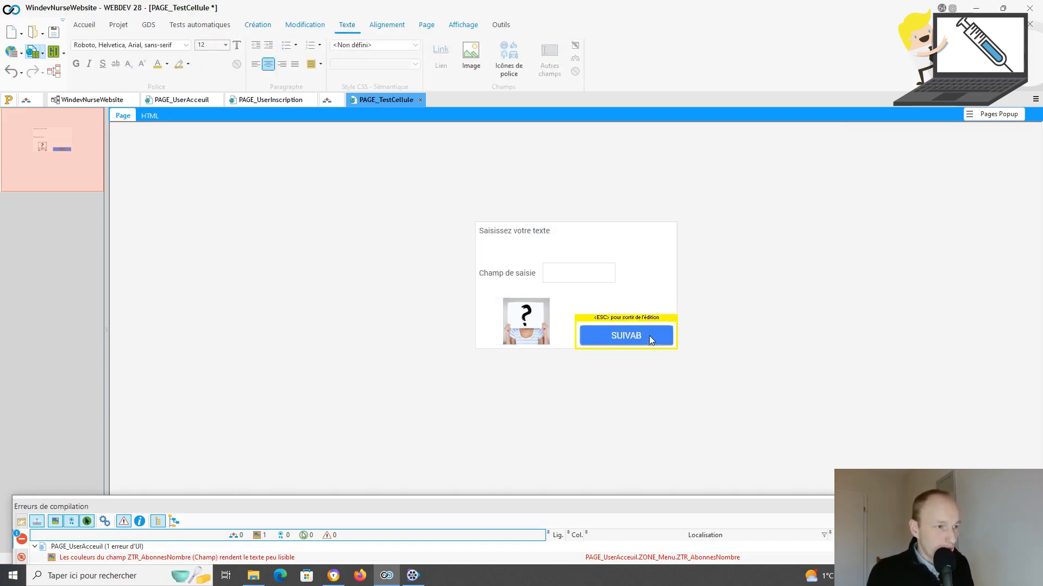
type("NT")
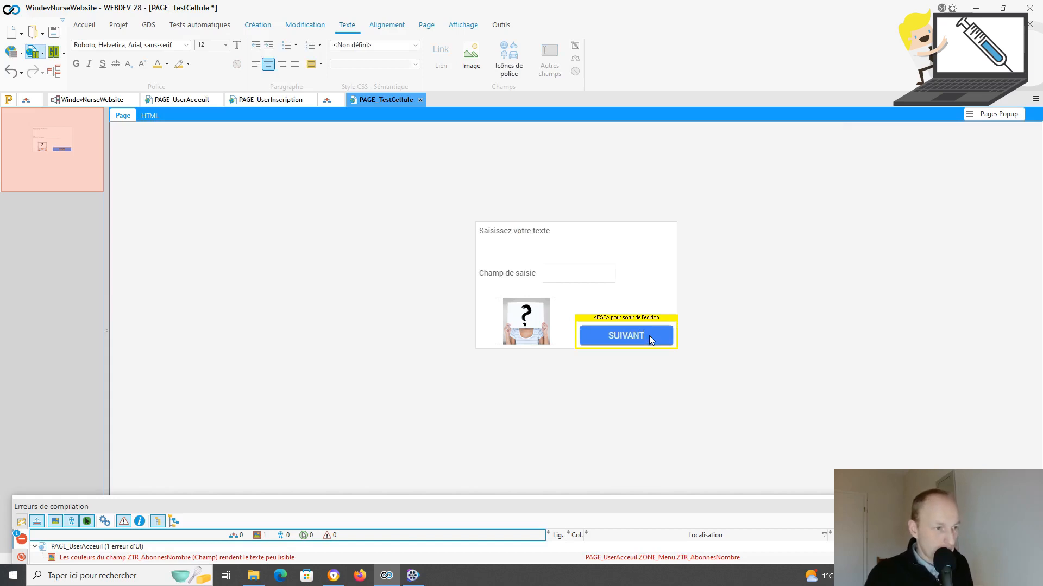
left_click(728, 372)
left_click(650, 336)
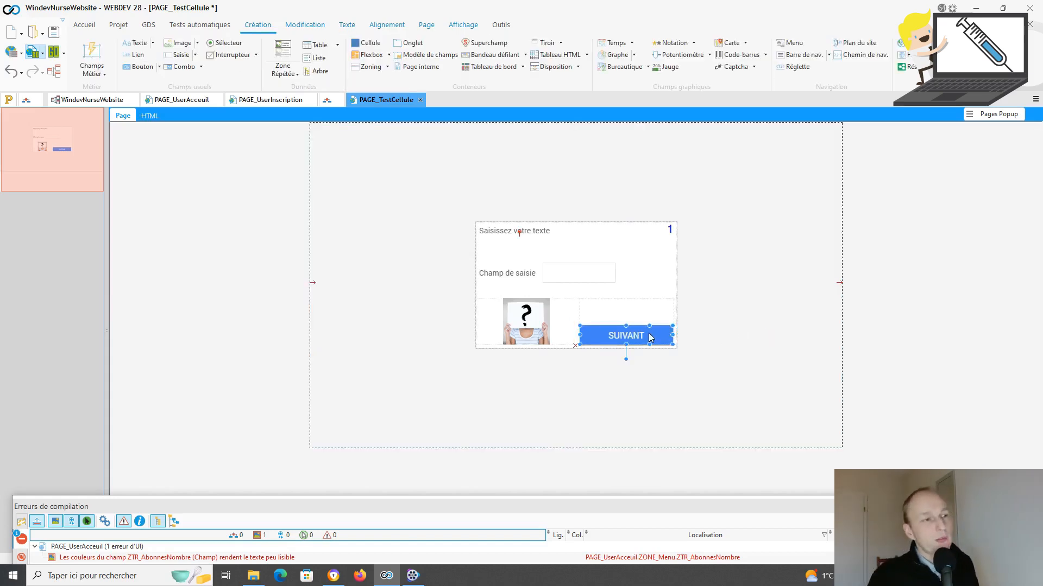
key("F2")
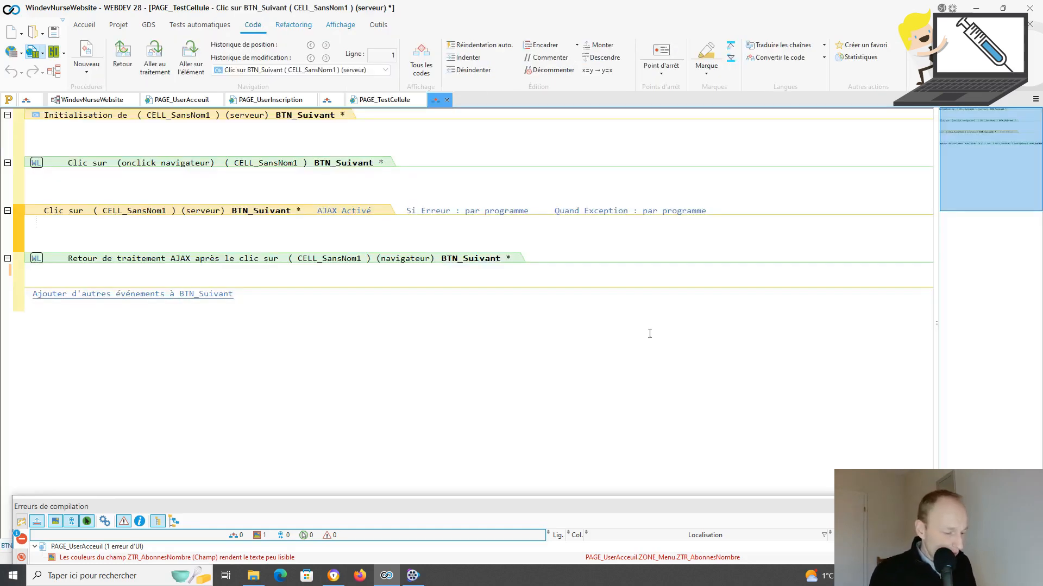
Step: Write CELL_SansNom1.Plan = 2 in SUIVANT's click code, save, and launch the page test
type("CELL_SansNom1")
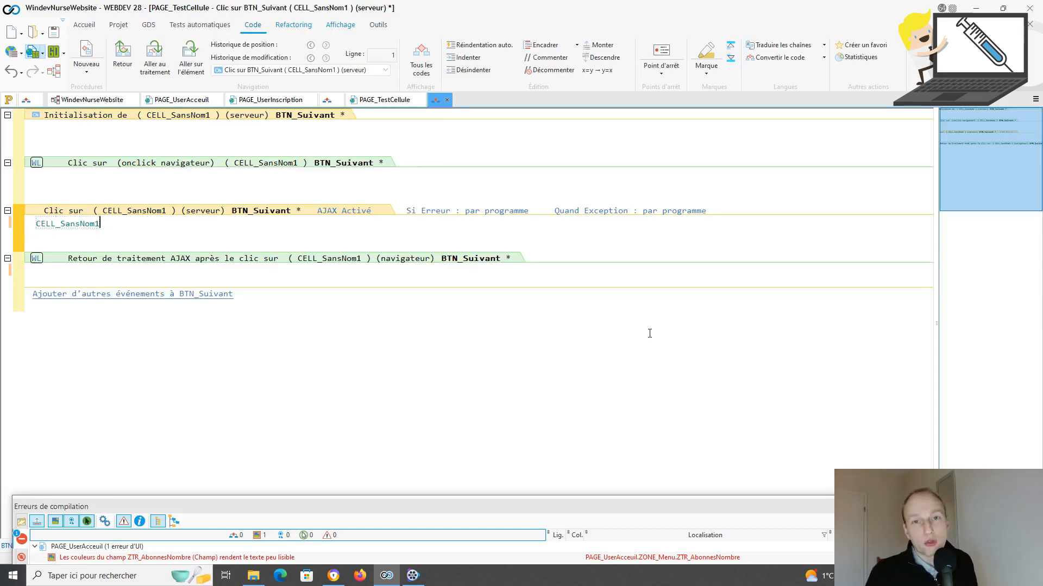
type(".")
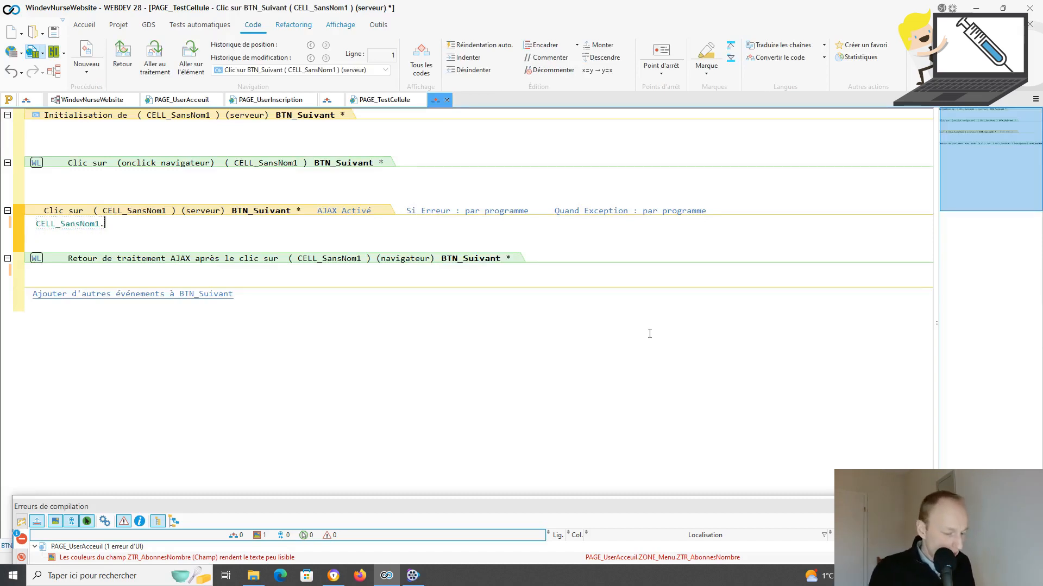
type("Plan =2")
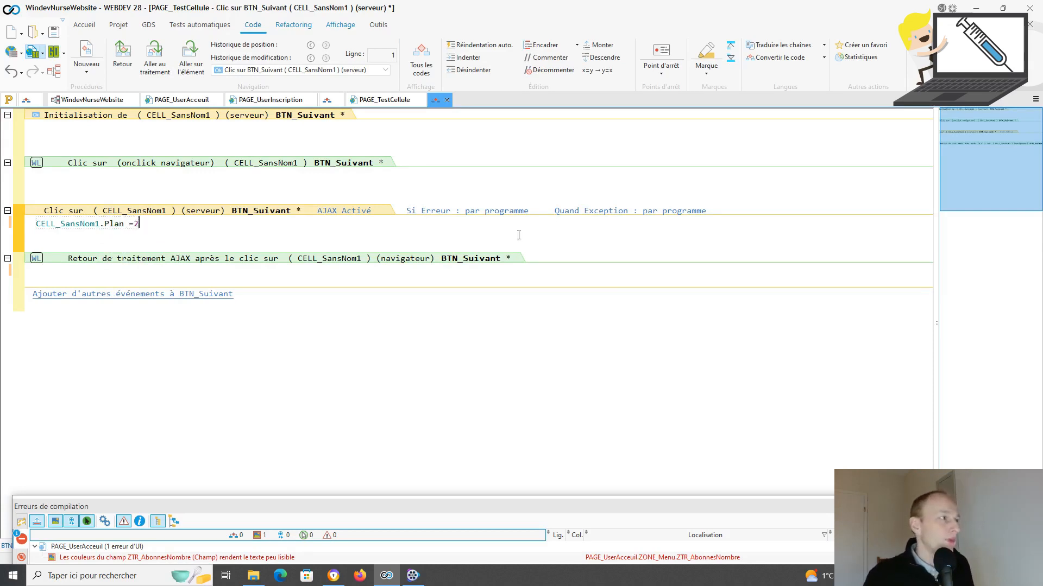
left_click(53, 32)
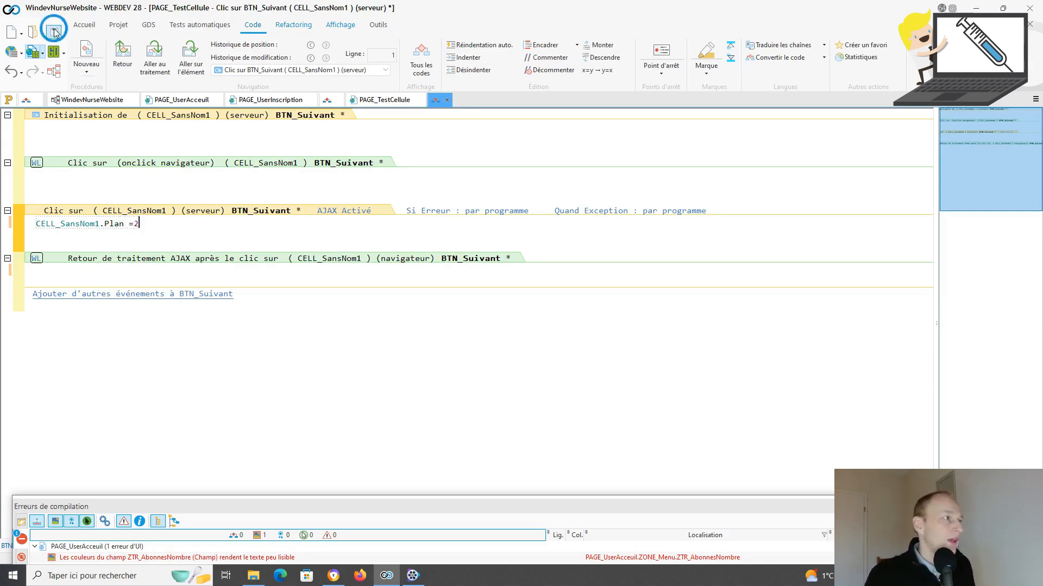
left_click(33, 50)
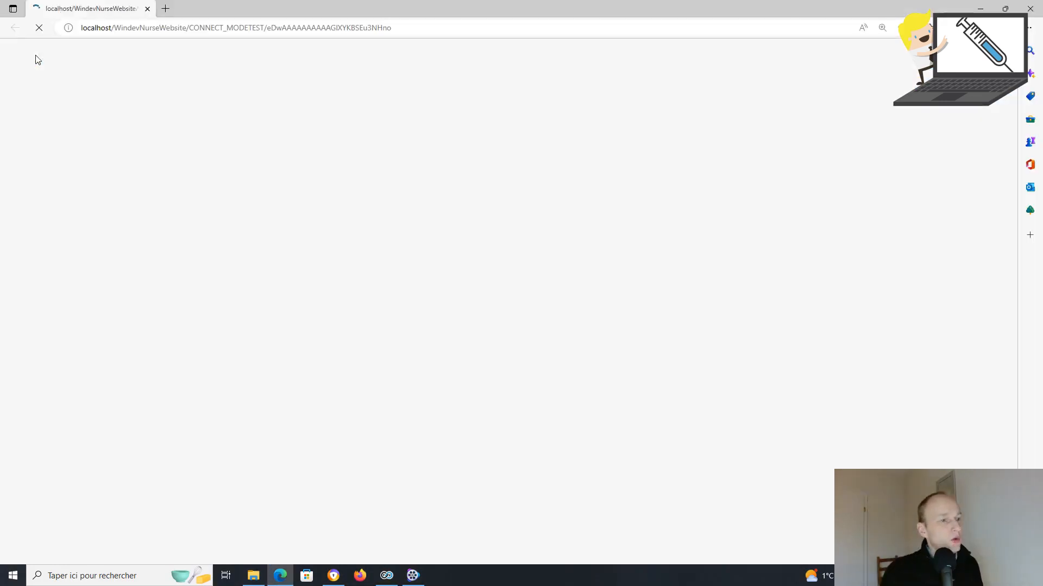
Step: Enter 'trrete', use SUIVANT to reach the Rajouter mail plane, then close the test page
type("trrete")
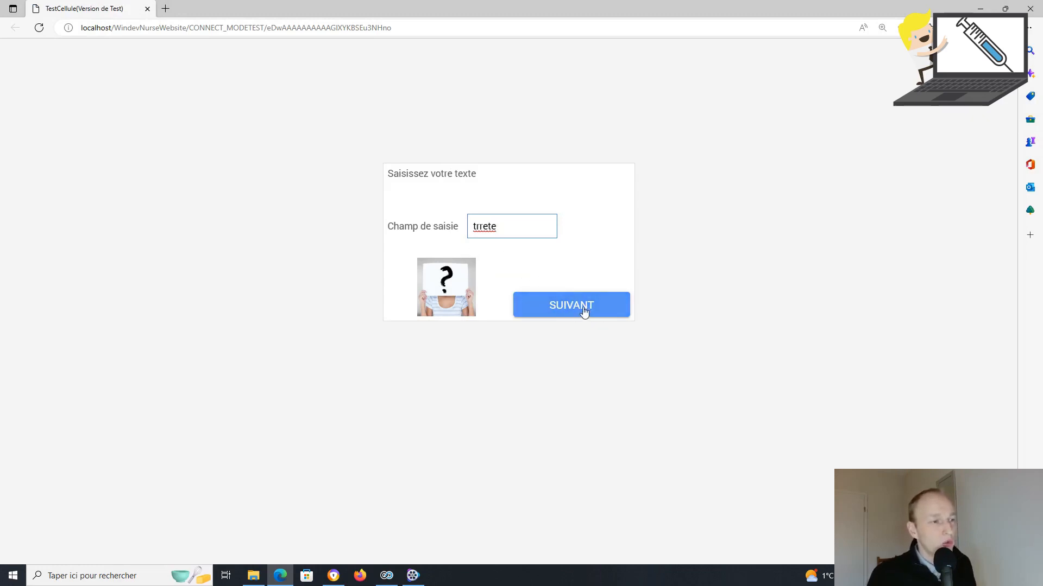
left_click(566, 309)
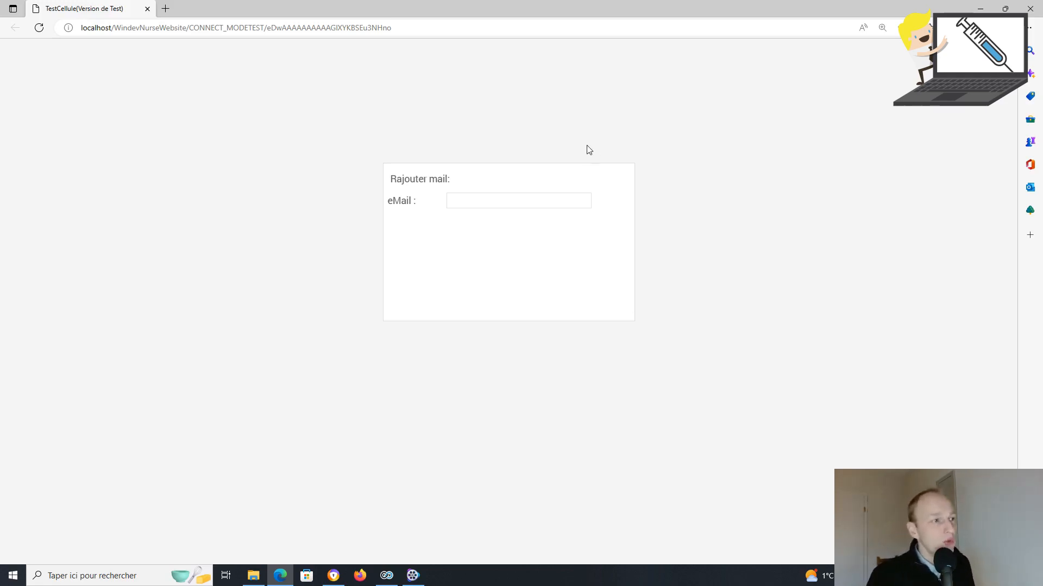
left_click(148, 9)
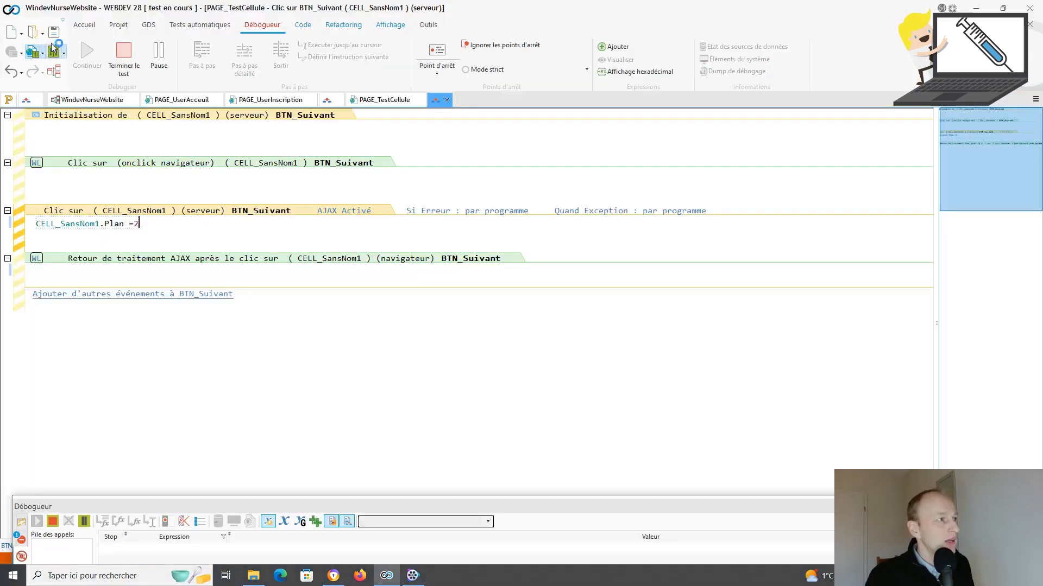
Step: End the test, reopen PAGE_TestCellule, and drag the cell lower on the page
left_click(91, 26)
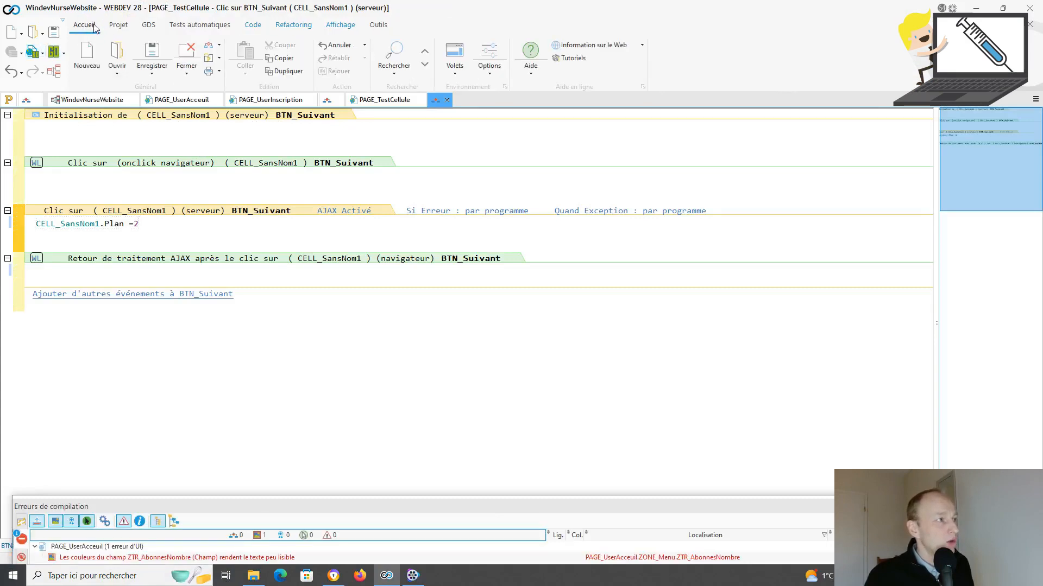
left_click(374, 100)
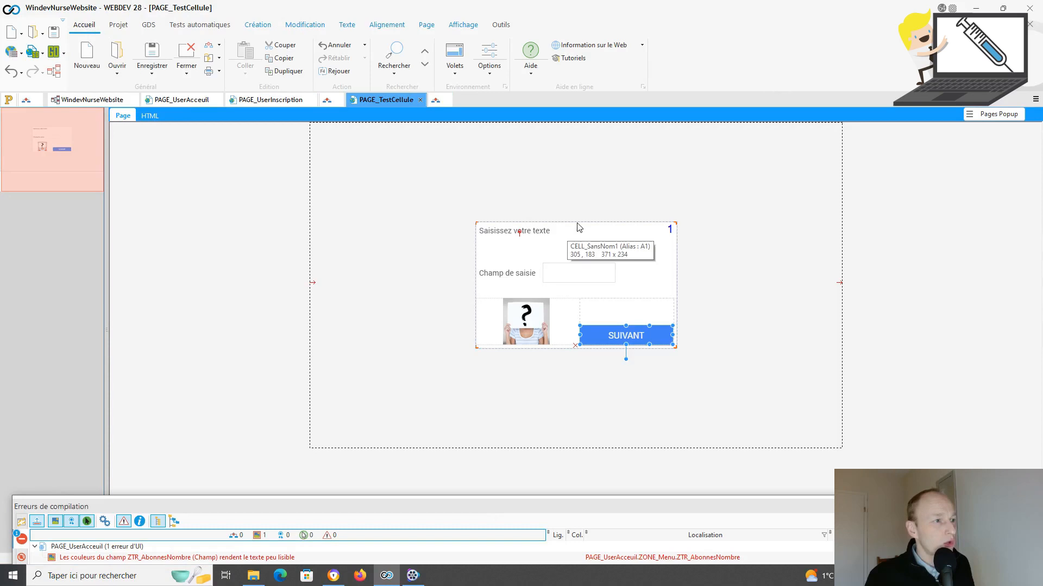
left_click(578, 224)
left_click_drag(577, 220, 252, 189)
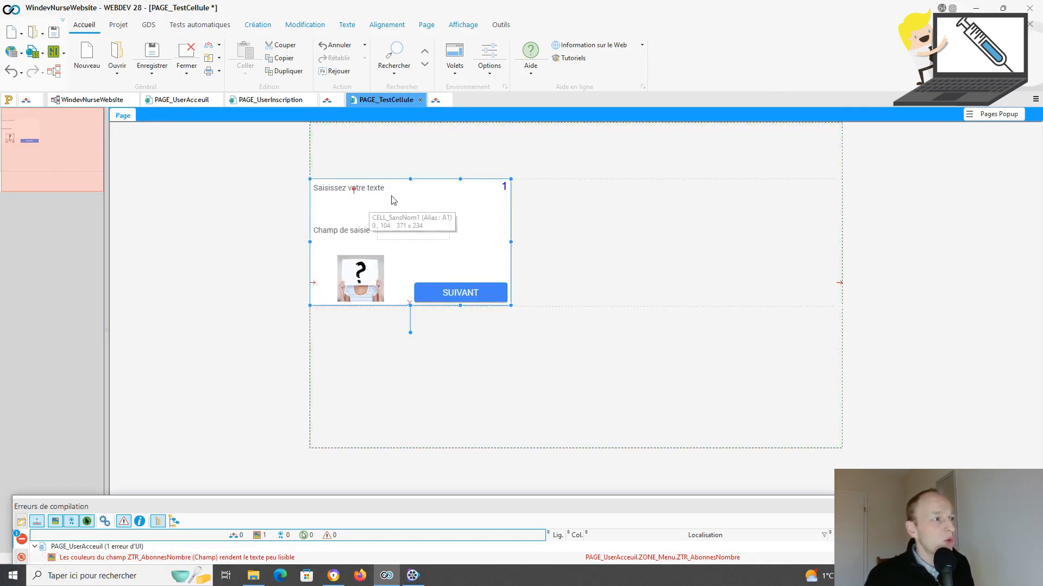
left_click_drag(445, 184, 520, 309)
Step: Add a VOLET 1 / VOLET 2 tab control at the top, then save and close PAGE_TestCellule
left_click(258, 26)
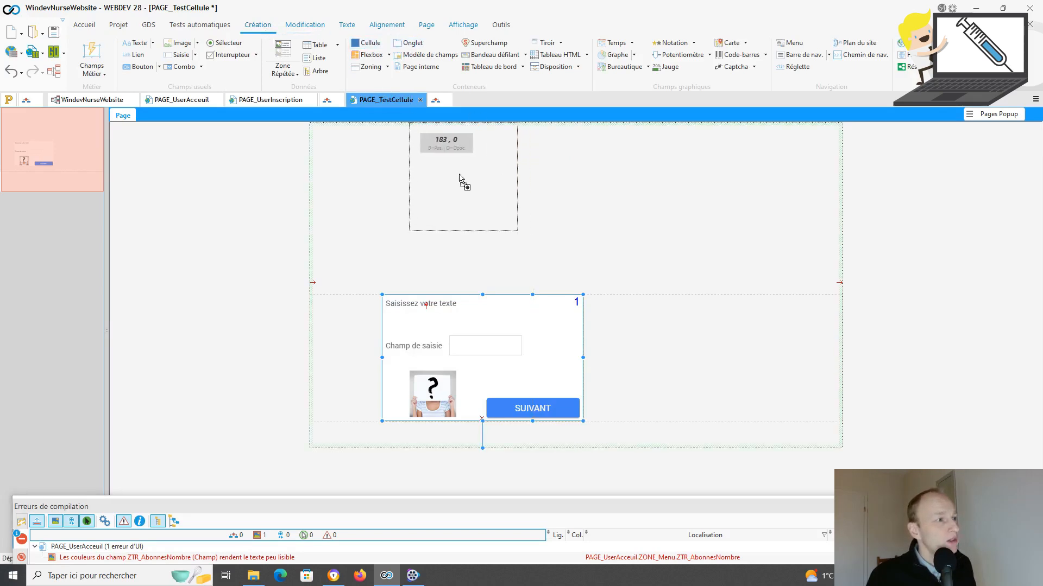
left_click(444, 197)
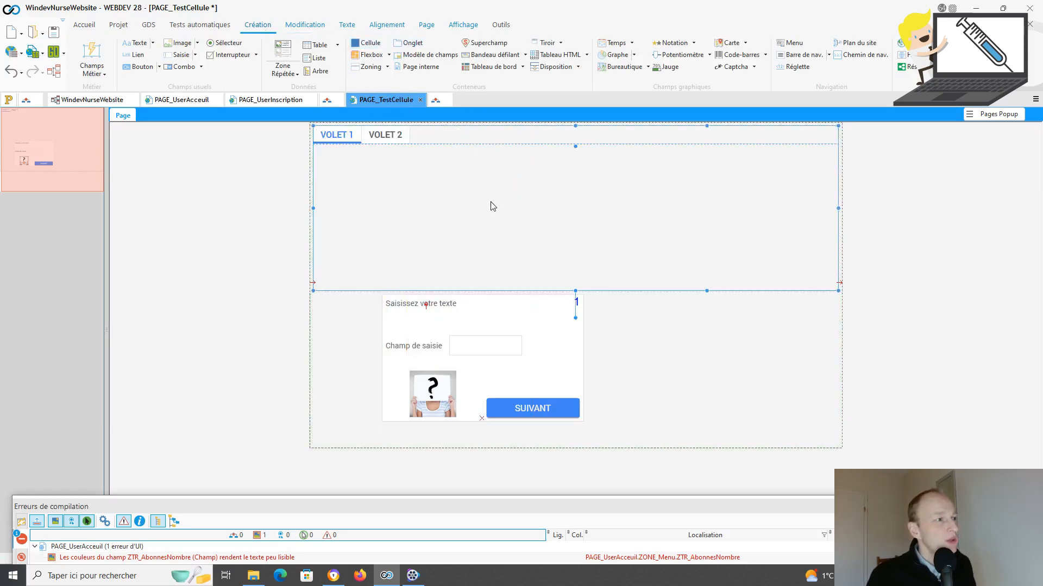
left_click(55, 34)
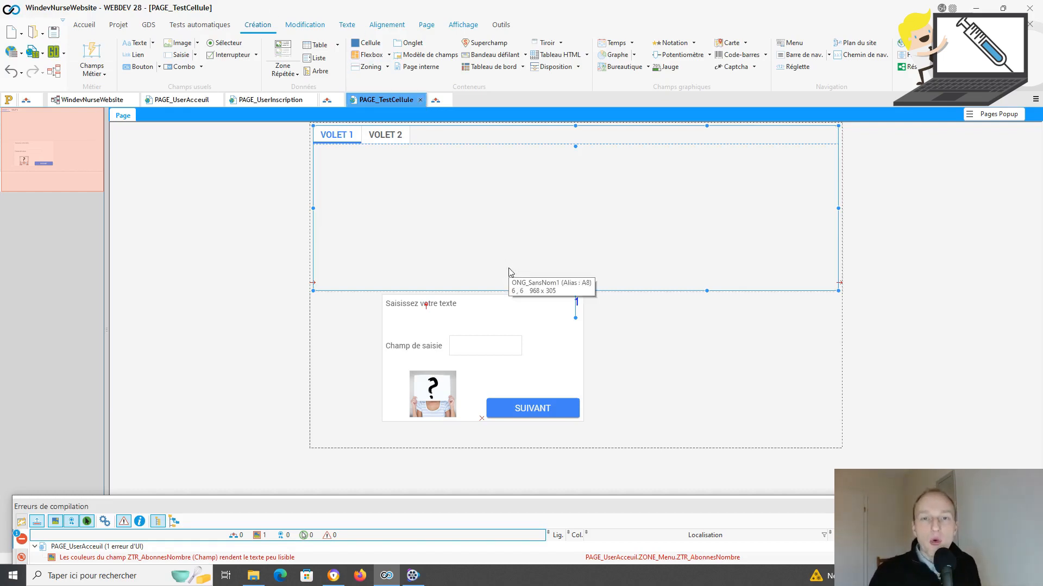
left_click(421, 100)
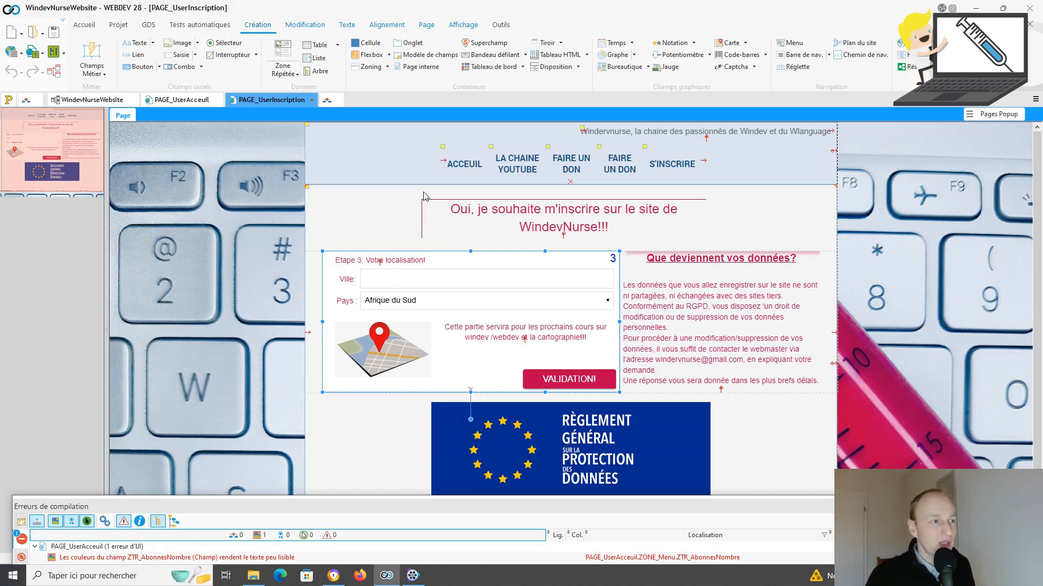
Step: Return CELL_Abonne to its pseudo step and open the >>ETAPE 2>> button's click code
key("Page_Up")
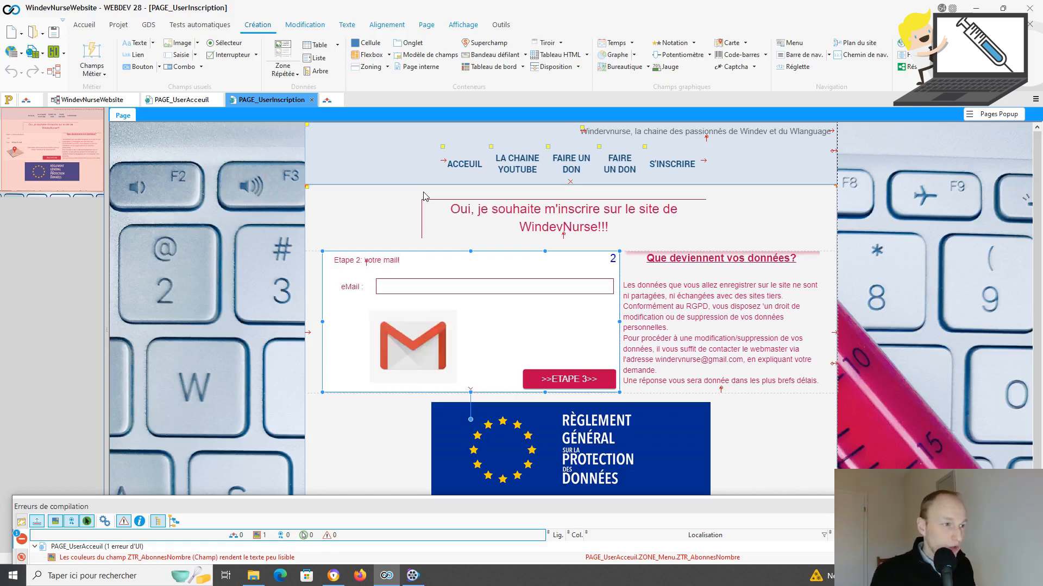
key("Page_Up")
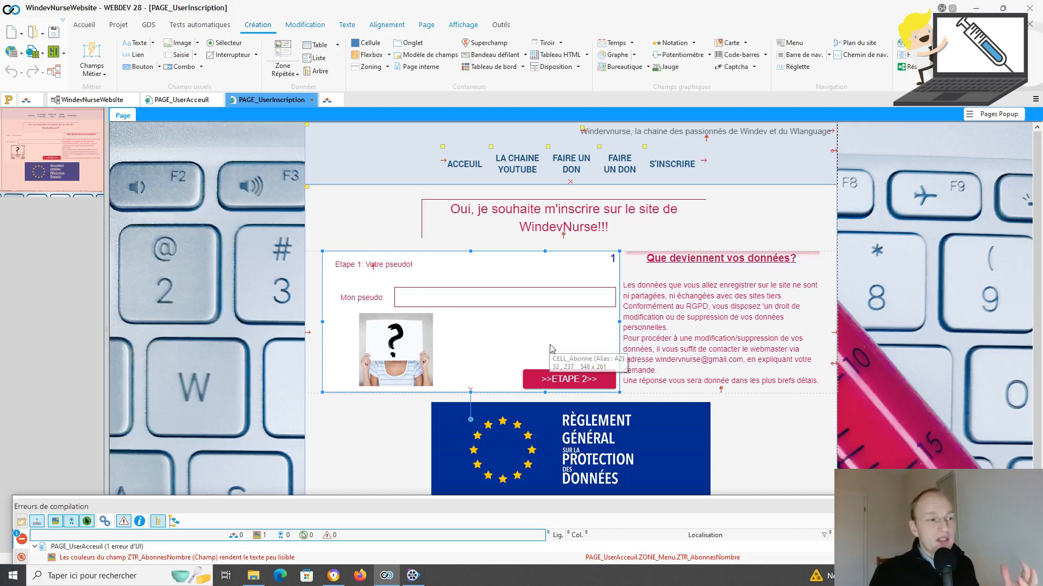
left_click(581, 379)
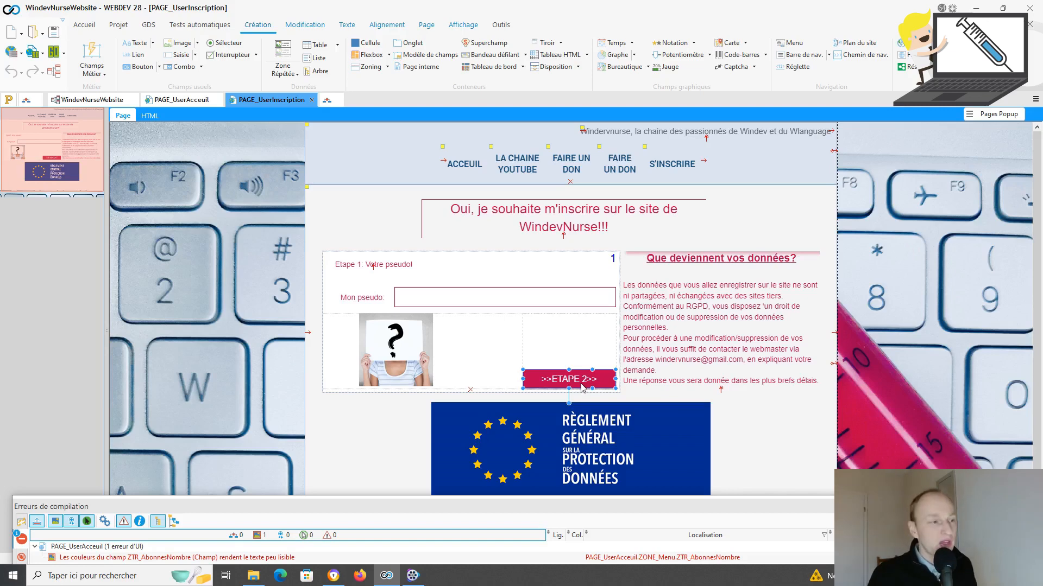
key("F2")
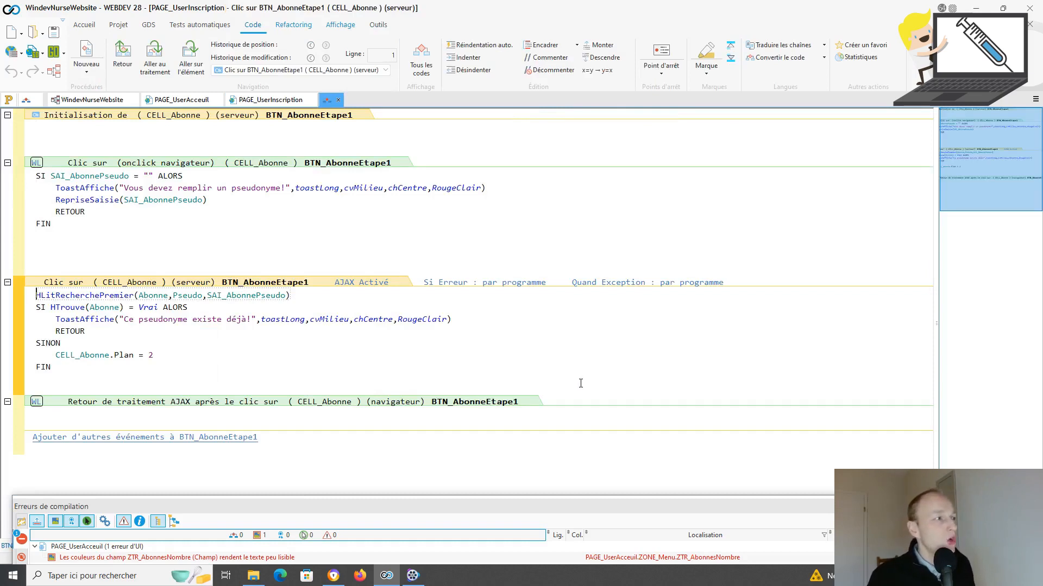
Step: Review the browser check: empty SAI_AbonnePseudo shows a toast, calls RepriseSaisie, then RETOUR
scroll(214, 274, "up", 1)
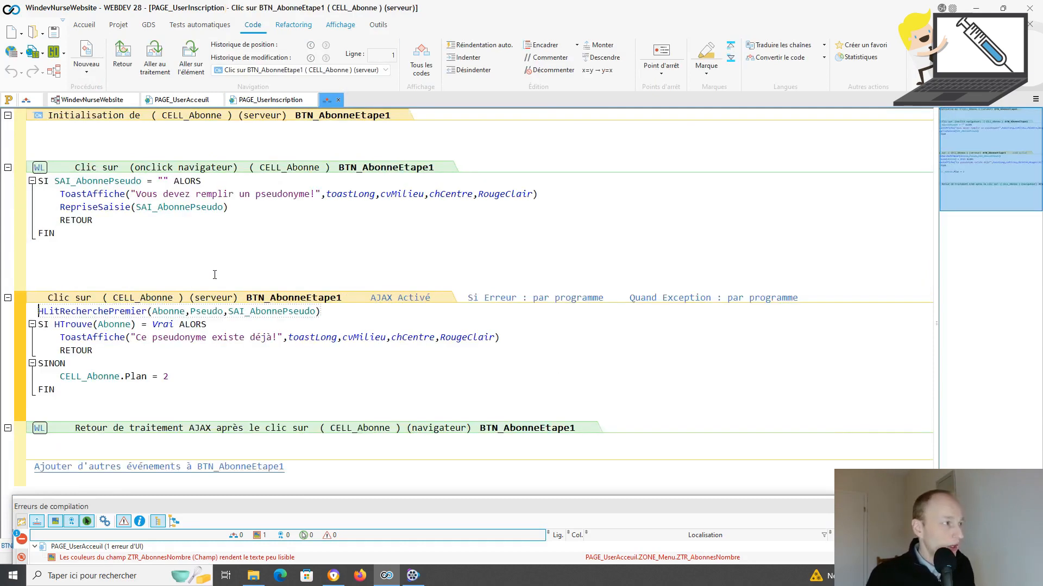
left_click(83, 408)
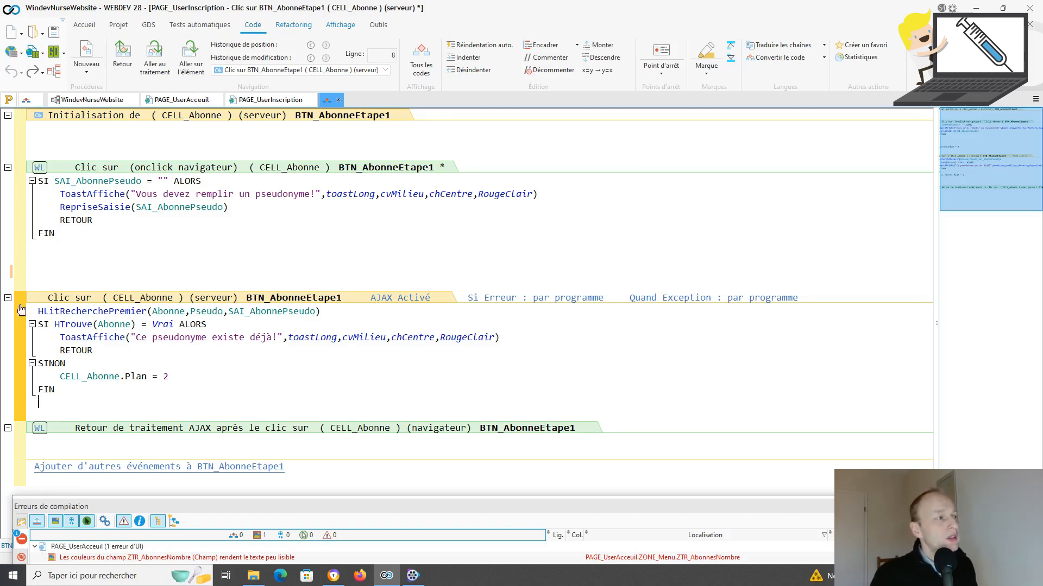
double_click(63, 181)
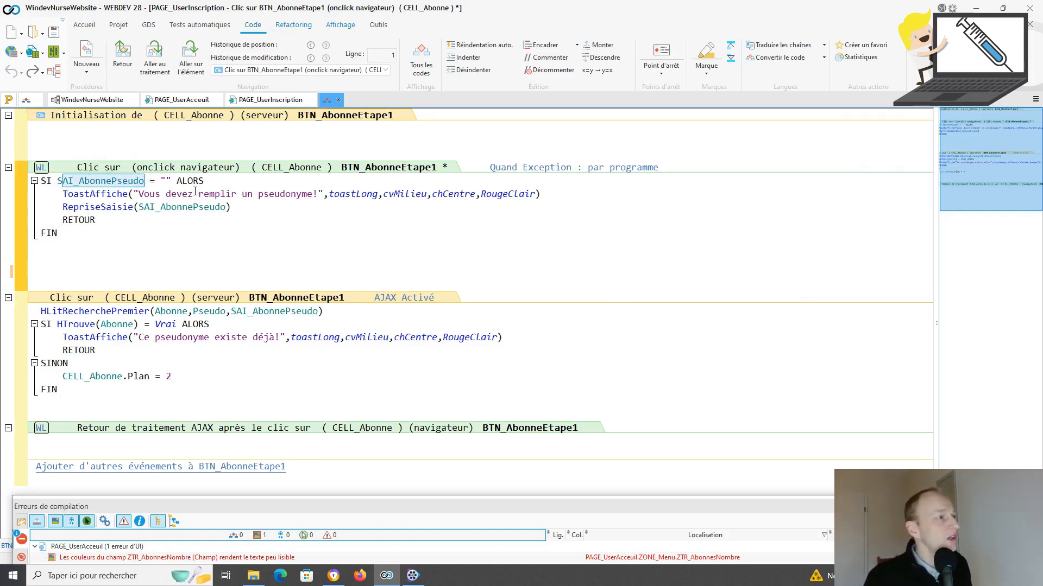
double_click(165, 181)
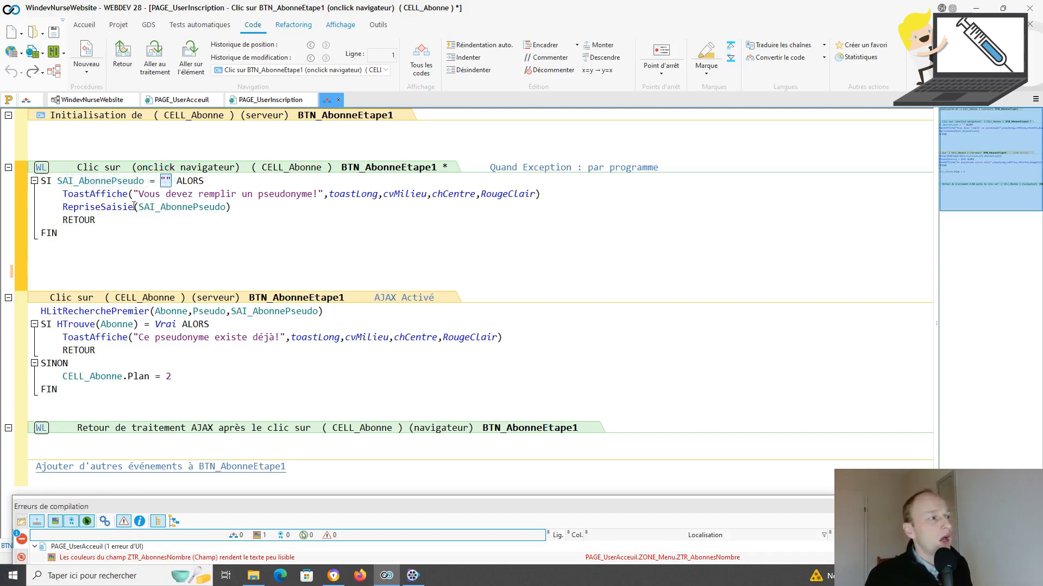
left_click(119, 195)
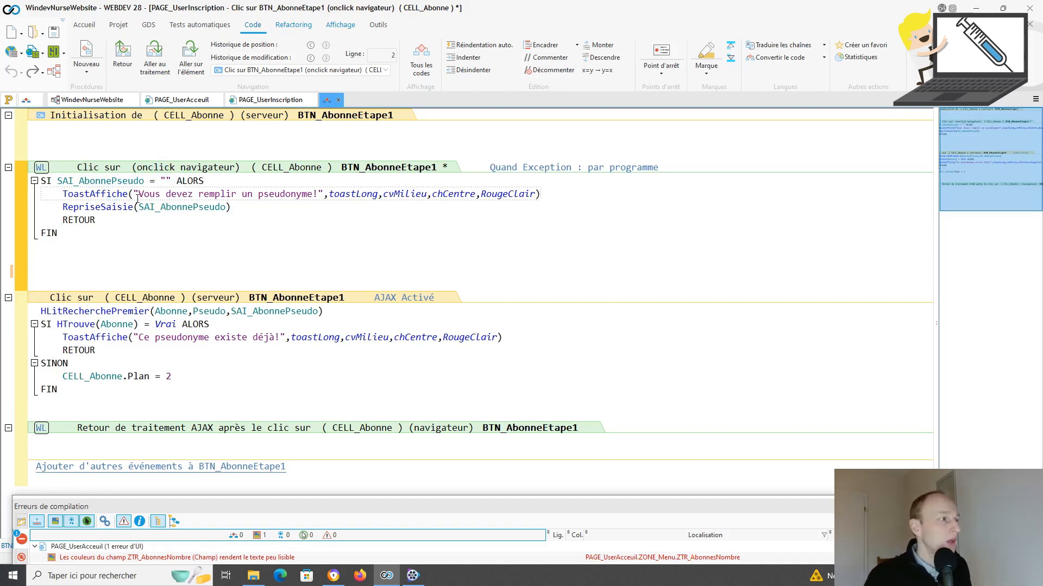
left_click_drag(63, 207, 233, 209)
left_click_drag(100, 218, 65, 223)
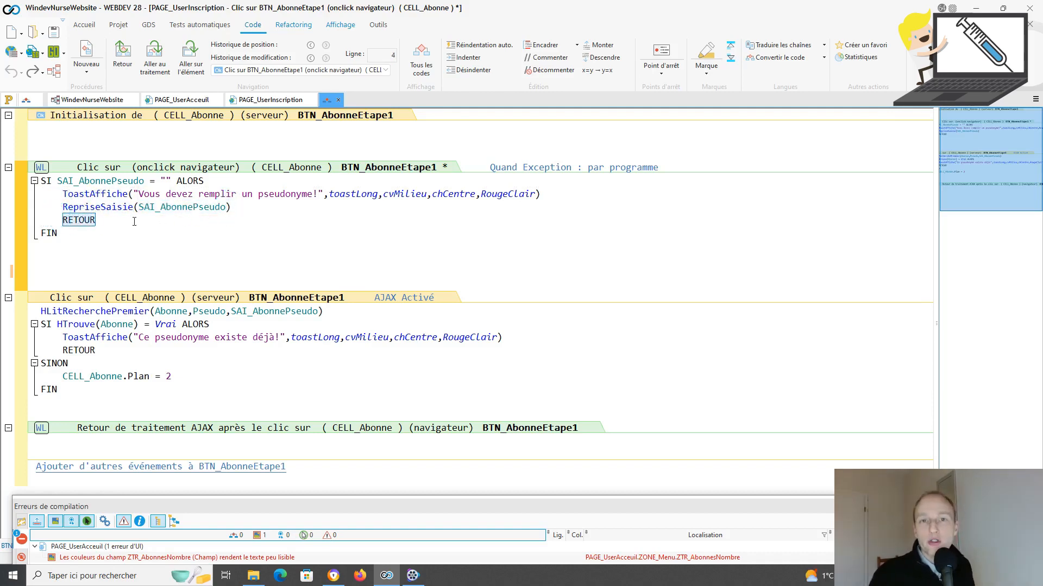
left_click(68, 222)
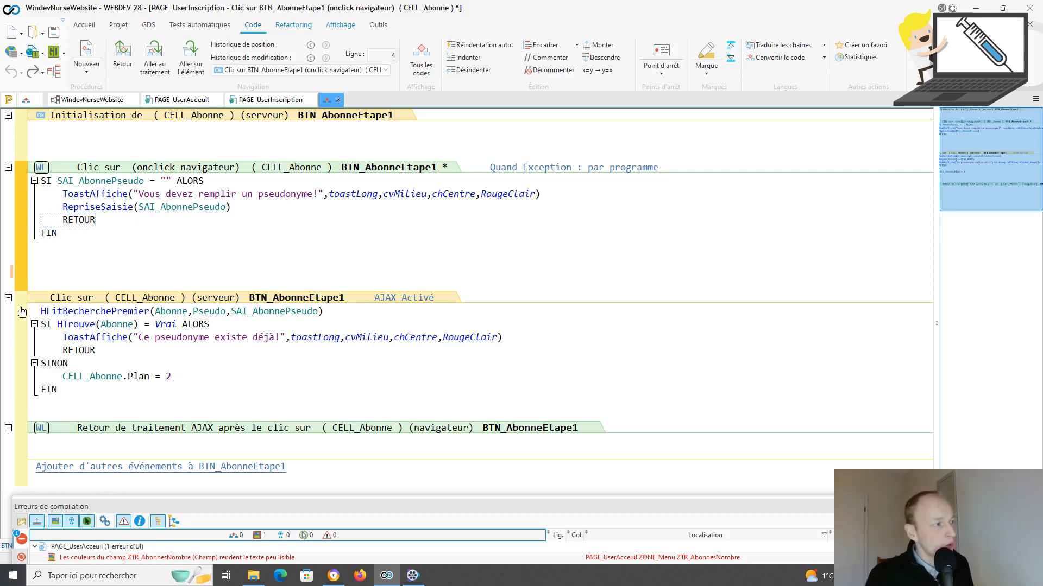
Step: Review the server HLitRecherchePremier lookup on Abonne, then show the WindevNurseWebsite analysis
left_click_drag(37, 311, 57, 390)
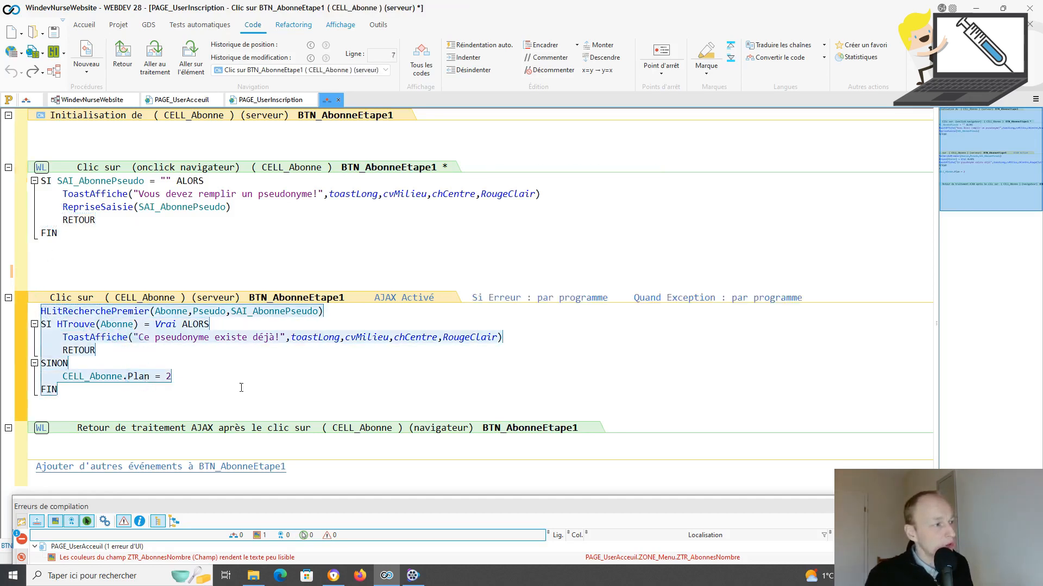
left_click(178, 234)
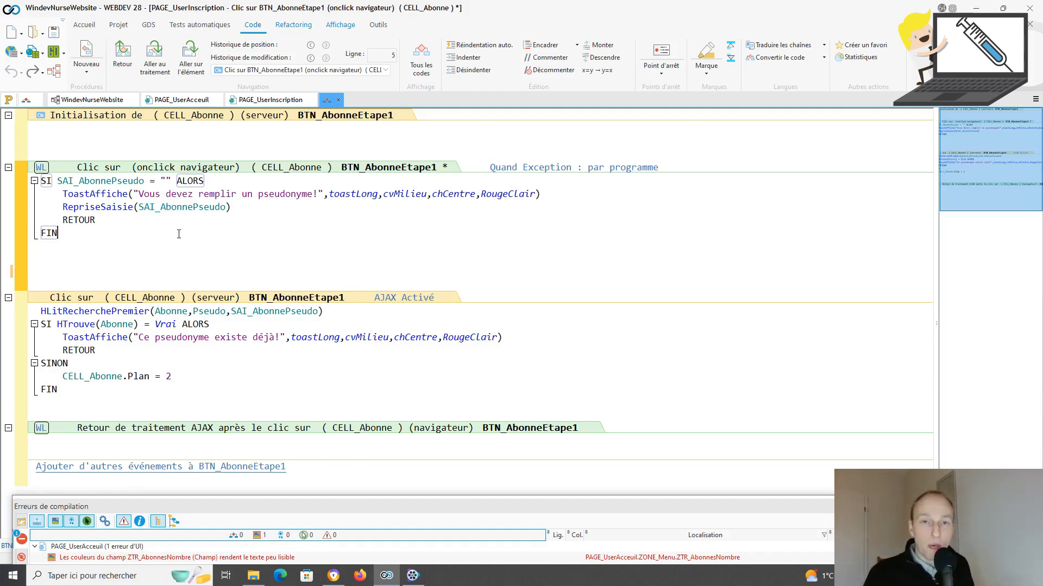
left_click(80, 313)
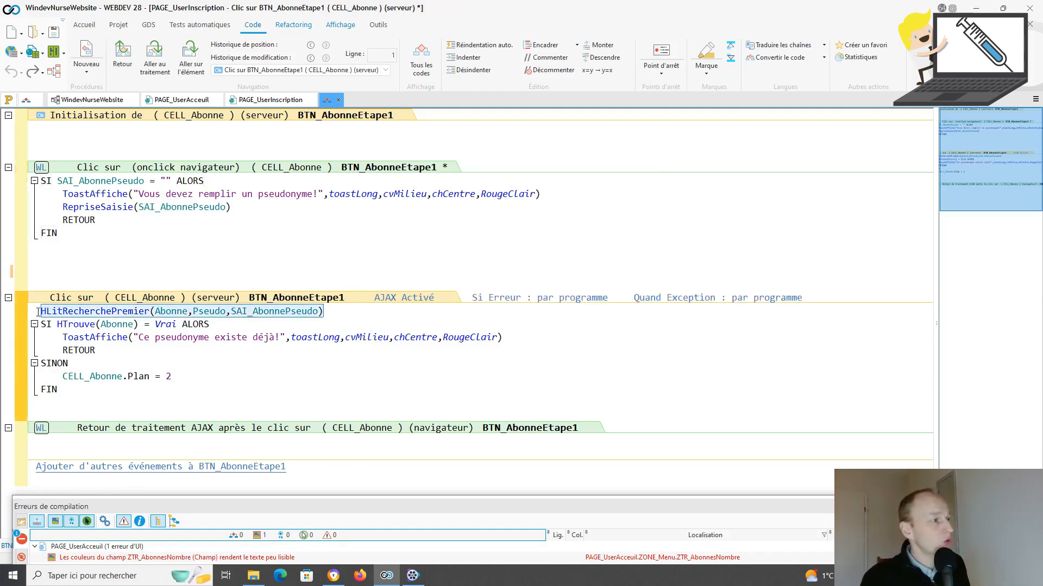
scroll(85, 321, "up", 1)
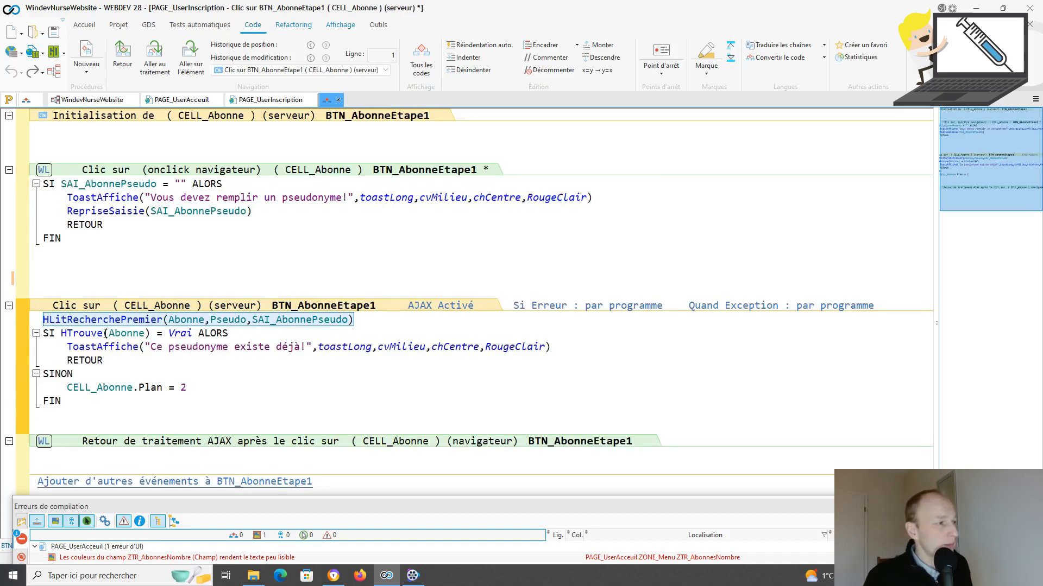
left_click(169, 320)
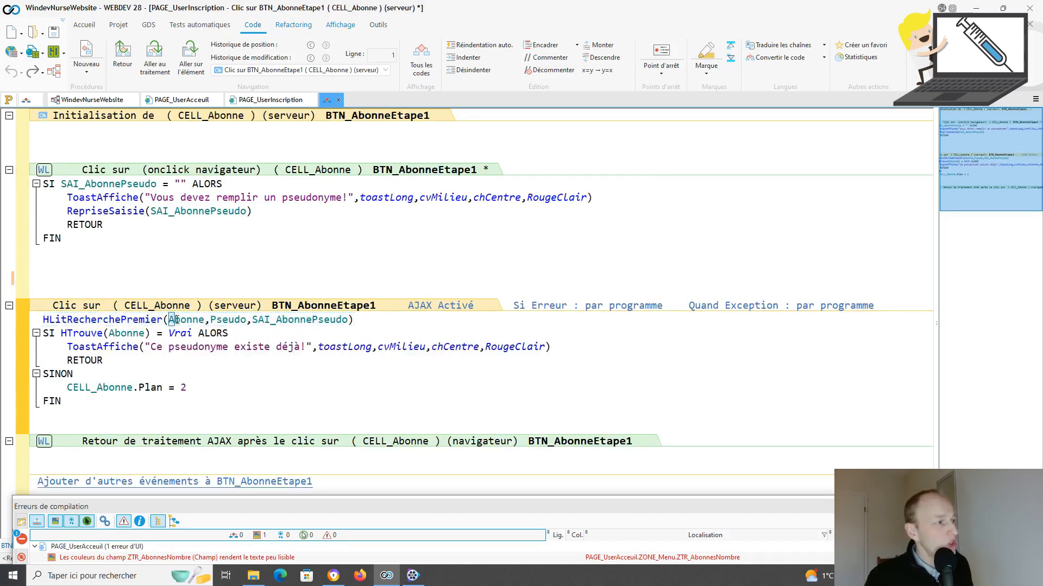
left_click(97, 100)
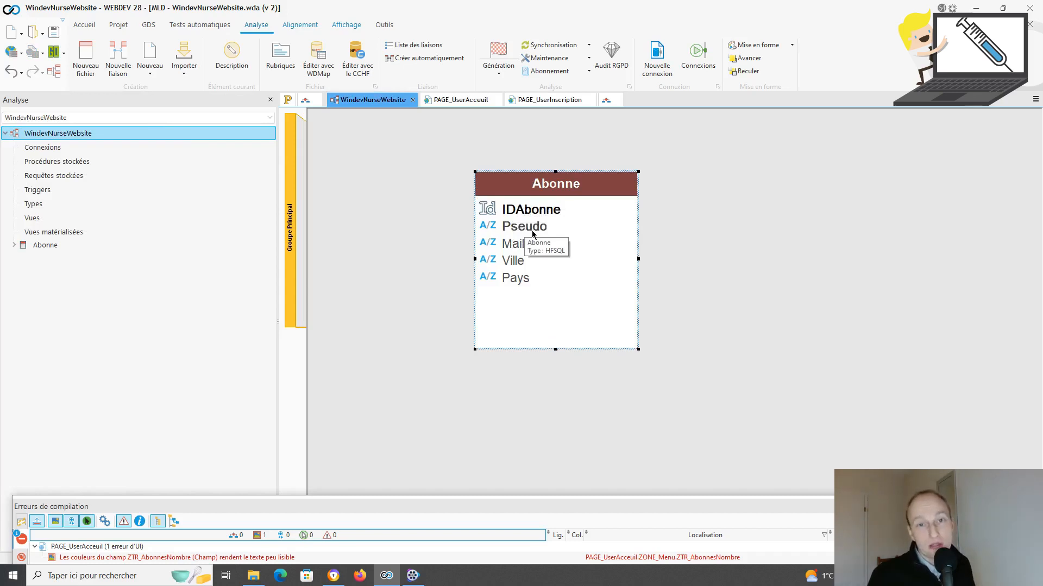
Step: In BTN_AbonneEtape1's code, copy the server pseudo lookup block from HLitRecherchePremier to FIN
left_click(606, 100)
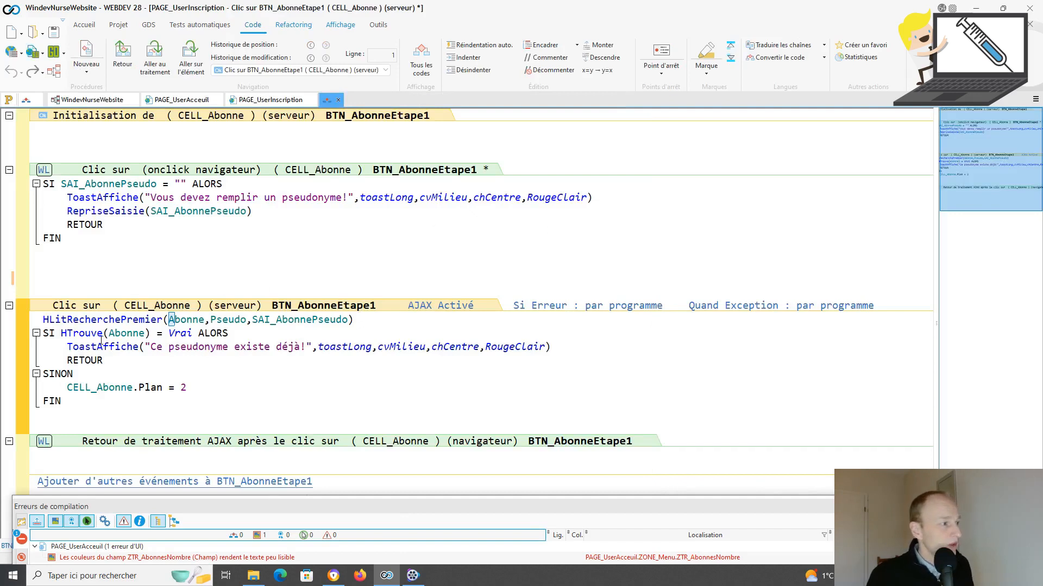
left_click(154, 329)
left_click_drag(154, 330, 223, 332)
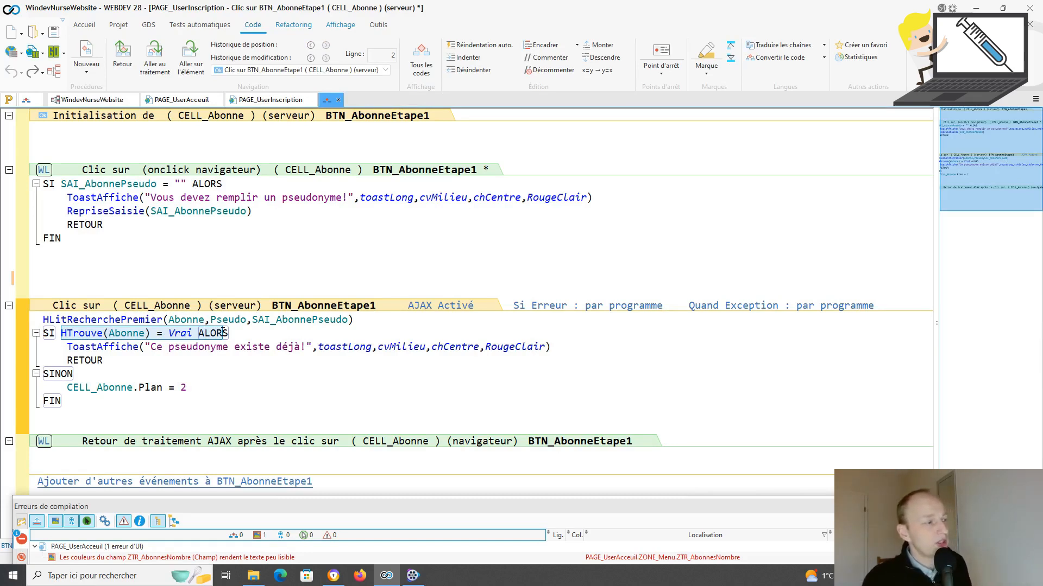
left_click(68, 361)
left_click_drag(68, 362, 128, 366)
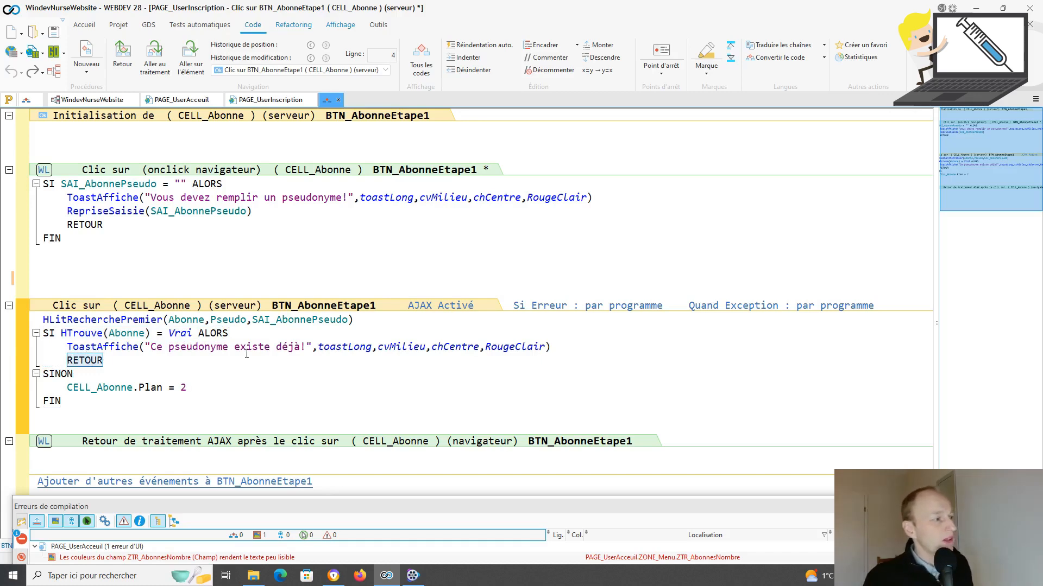
left_click_drag(44, 320, 109, 399)
key("ctrl+c")
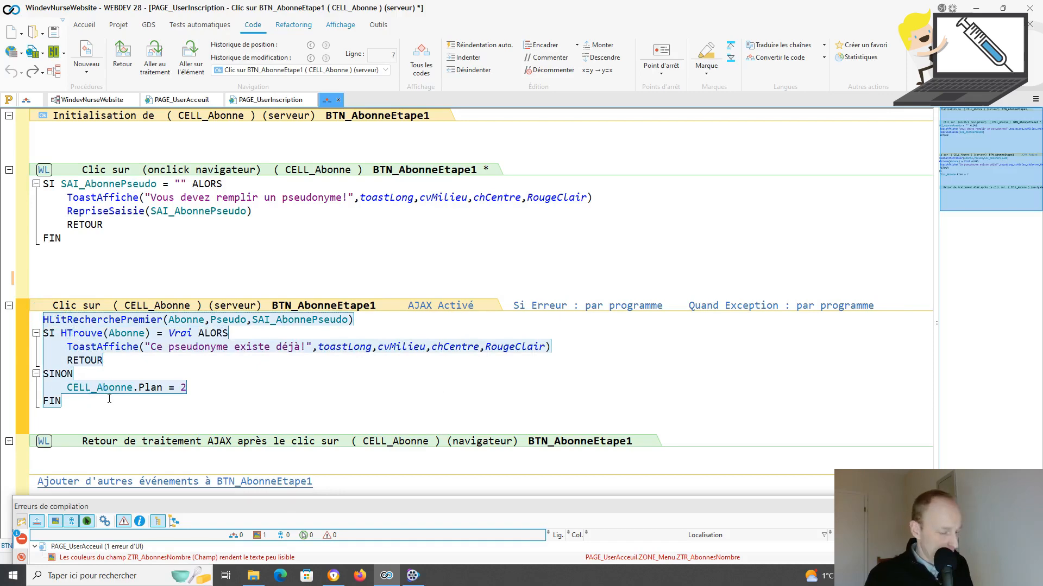
left_click(73, 292)
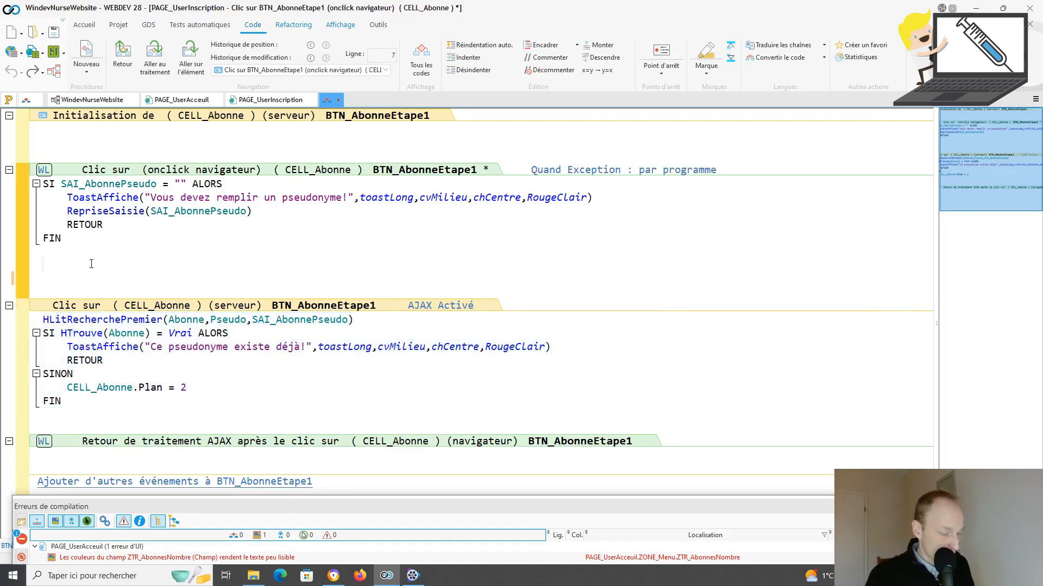
Step: Paste the lookup into the browser event, then delete it and the leftover blank lines
key("ctrl+v")
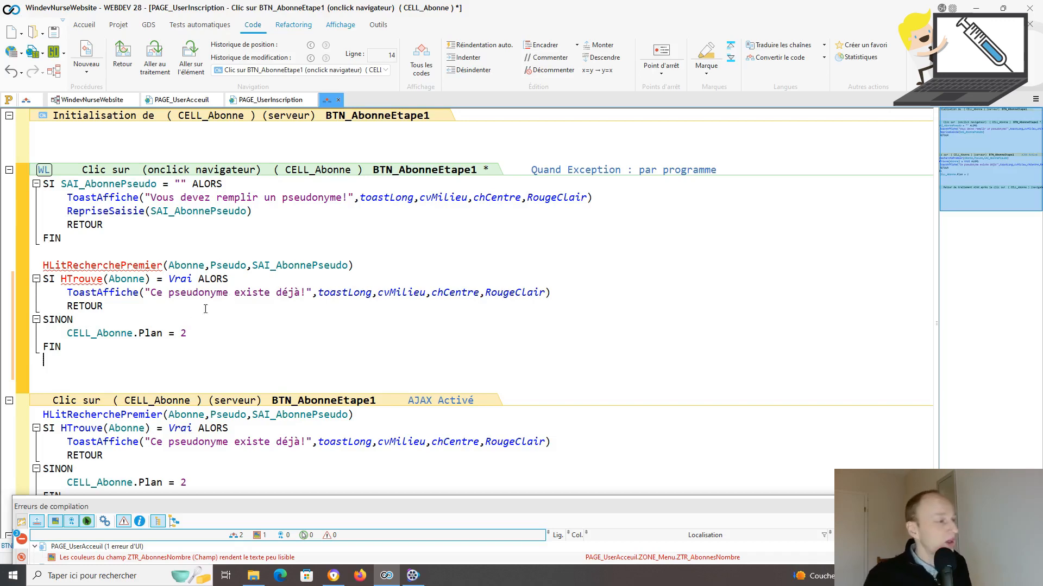
left_click_drag(43, 360, 42, 265)
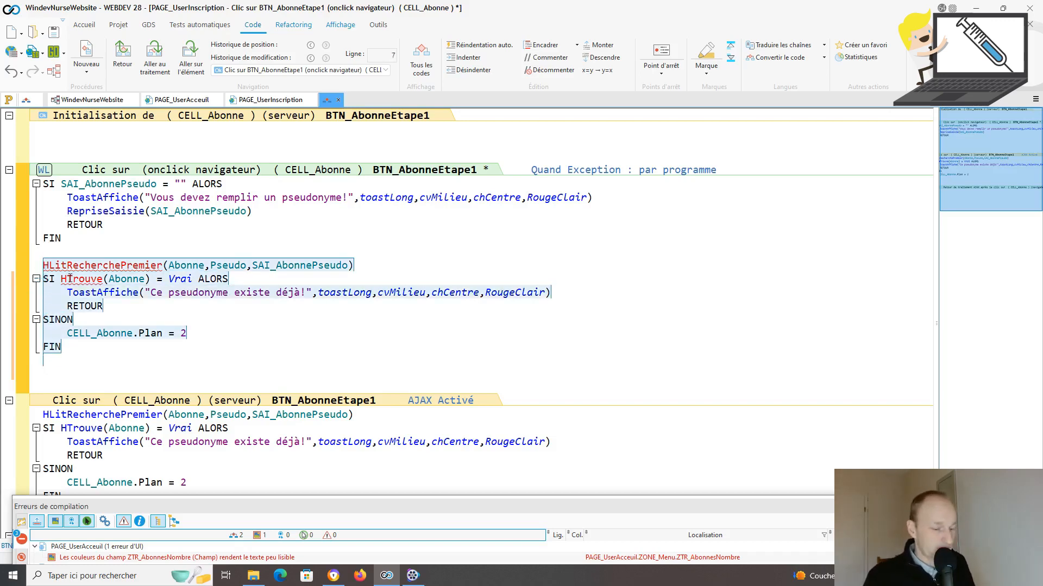
key("Delete")
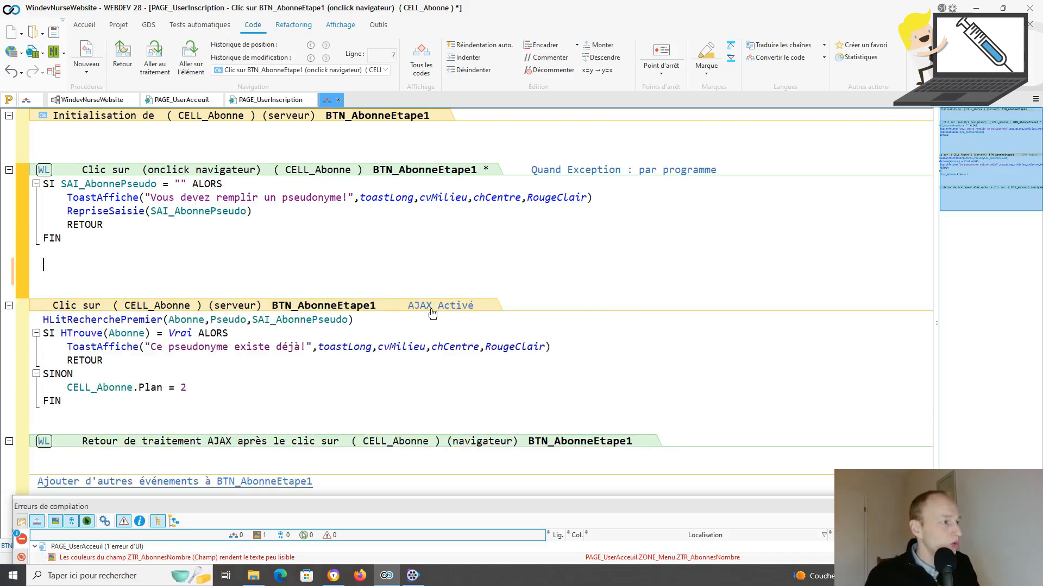
key("BackSpace")
key("BackSpace")
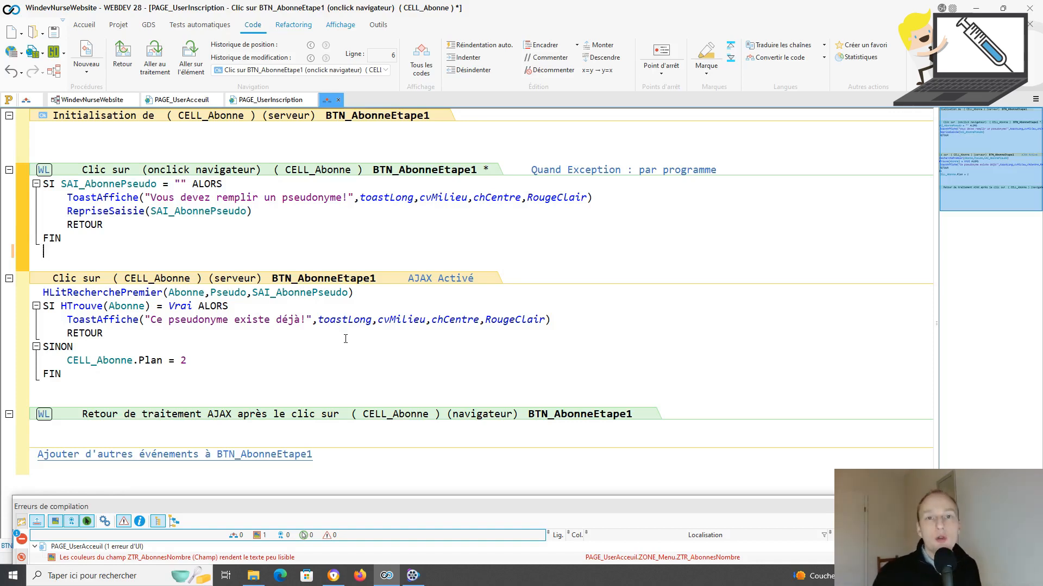
left_click_drag(66, 361, 200, 363)
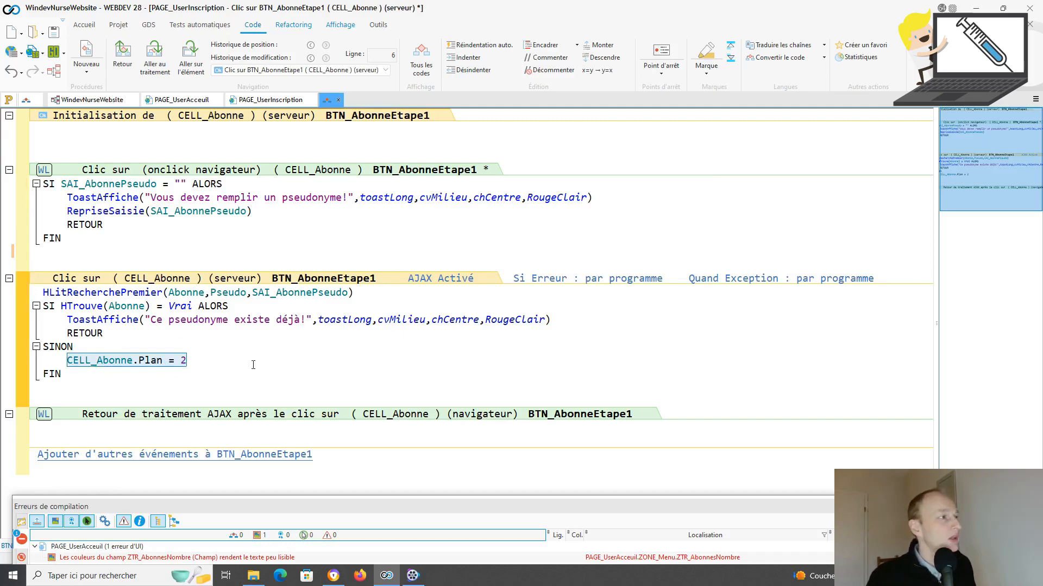
left_click(274, 100)
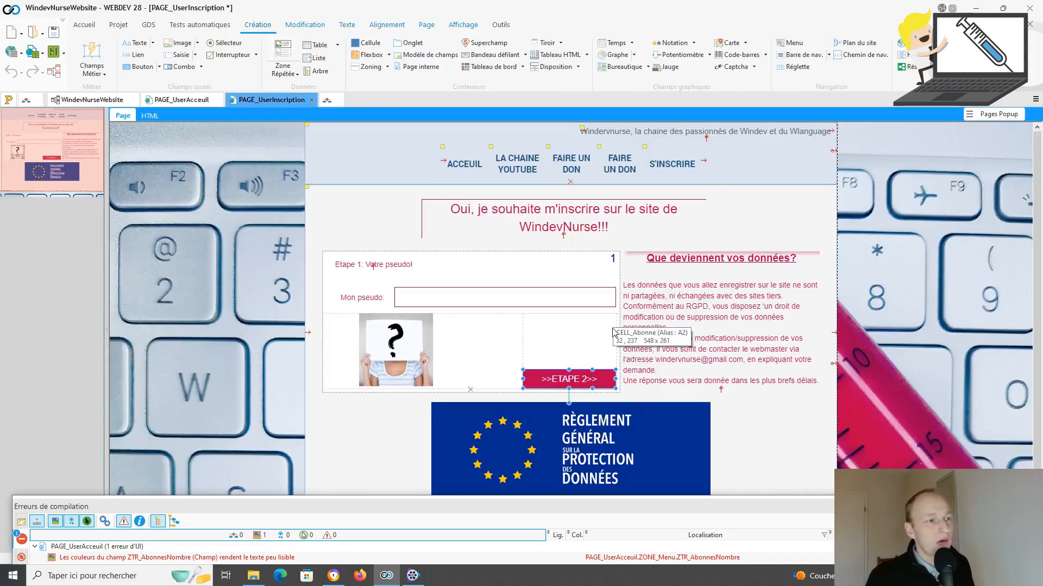
Step: Select CELL_Abonne and switch it to plane 2, 'Etape 2: votre mail'
left_click(611, 278)
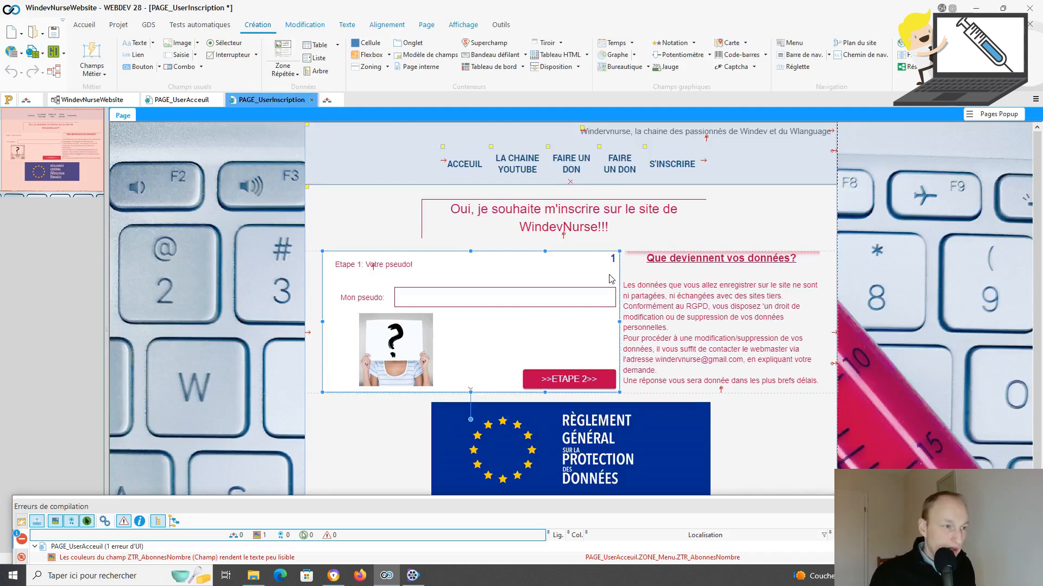
key("Page_Down")
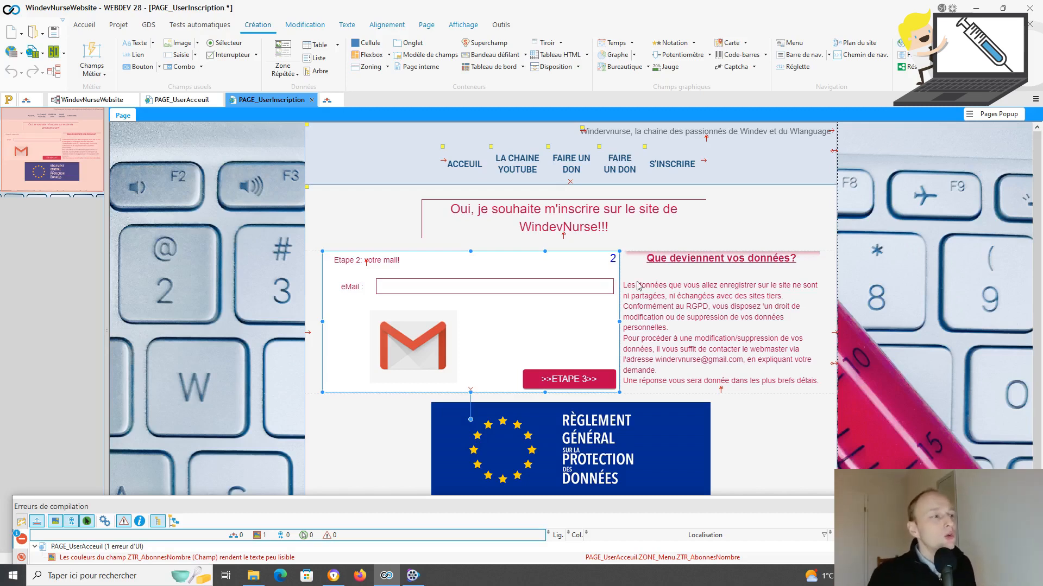
Step: Open the >>ETAPE 3>> button's code and bring up the EmailVérifieAdresse help page
left_click(575, 293)
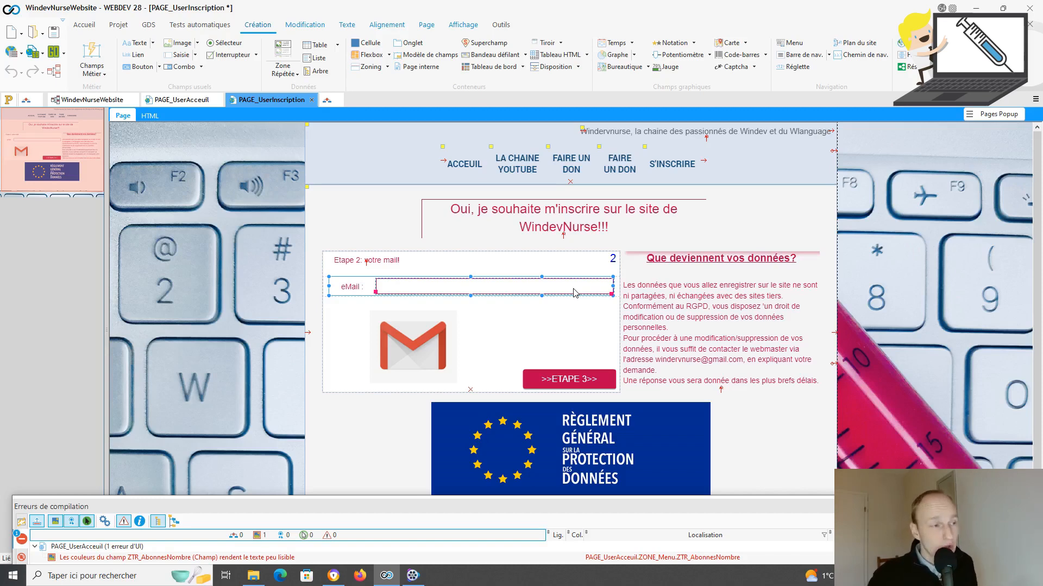
left_click(581, 380)
key("F2")
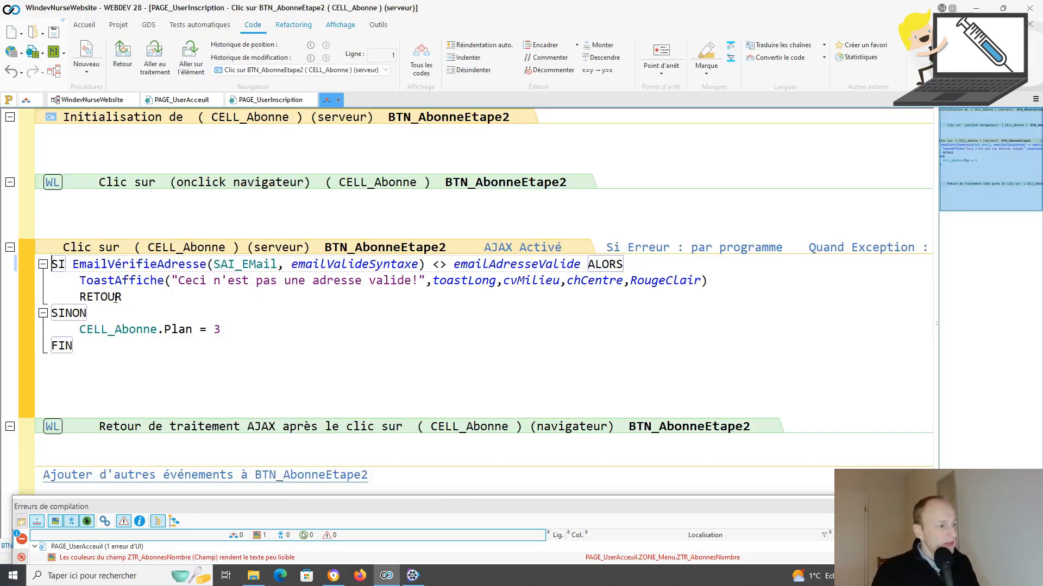
left_click(333, 575)
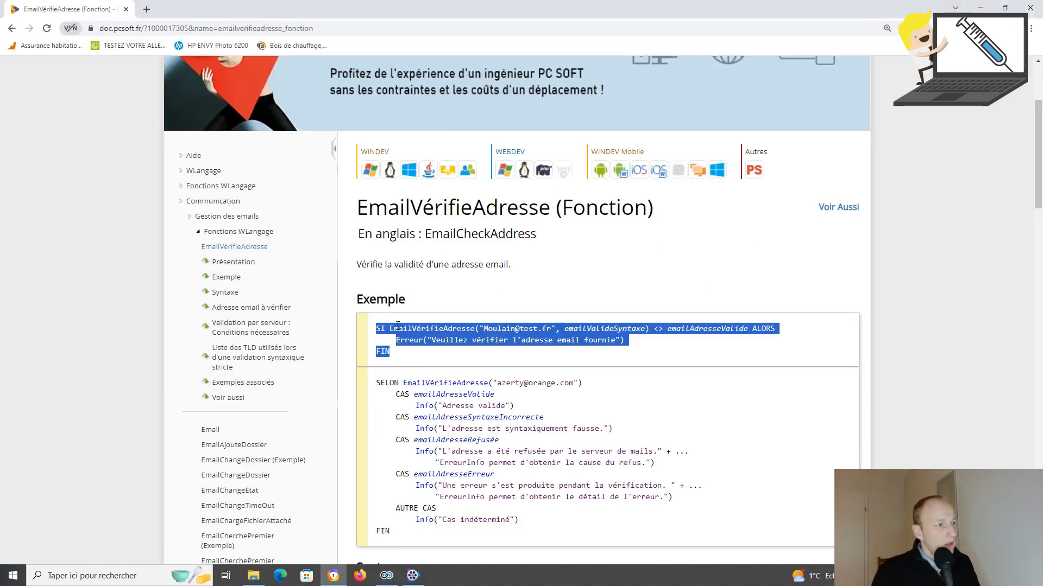
Step: Read the EmailVérifieAdresse example's e-mail check condition, then return to the WEBDEV code
scroll(395, 294, "down", 1)
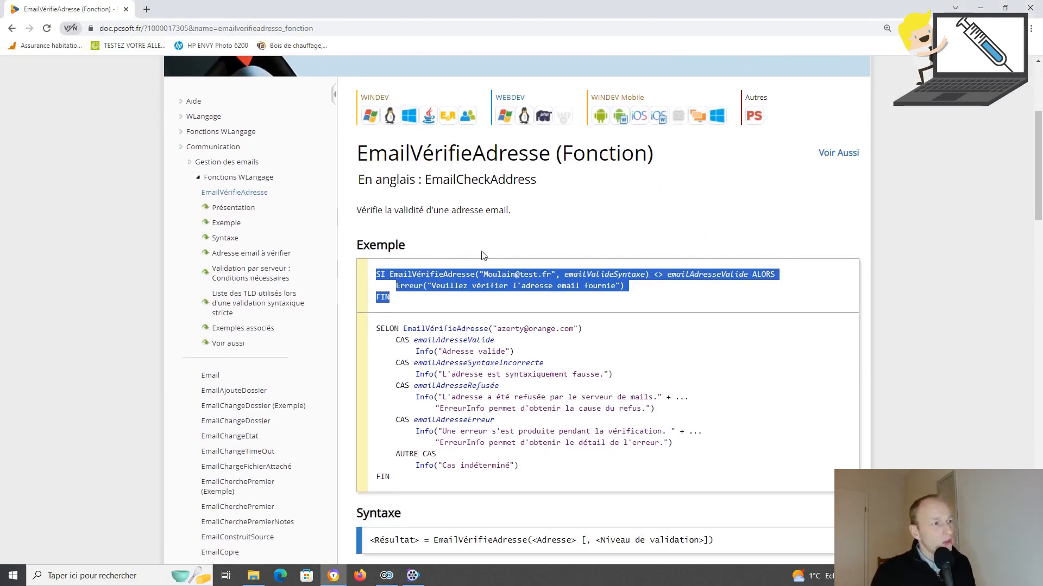
scroll(485, 256, "up", 1, "ctrl")
scroll(485, 256, "up", 1, "ctrl")
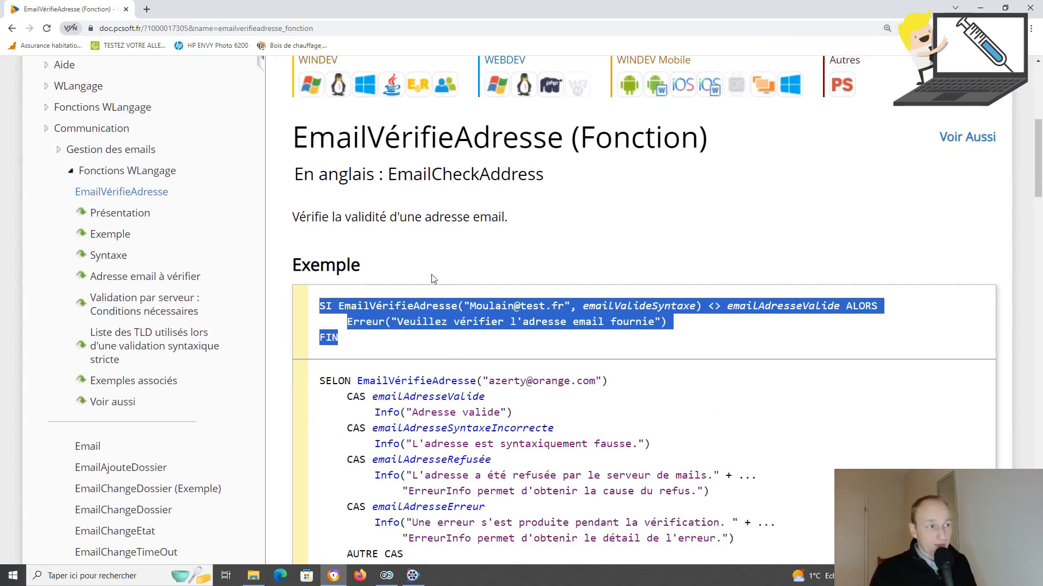
left_click(337, 338)
left_click_drag(319, 306, 689, 340)
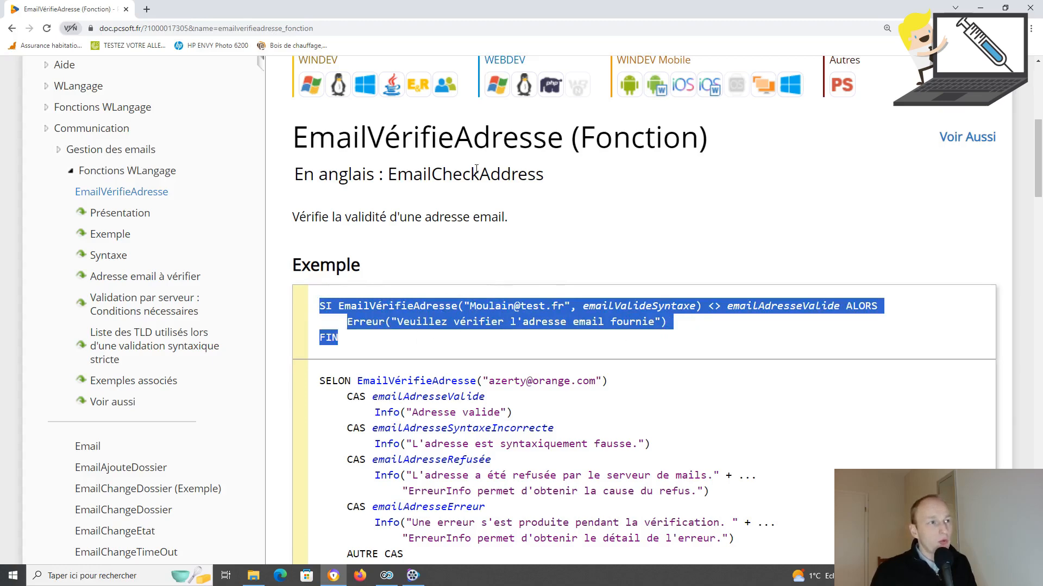
left_click(980, 7)
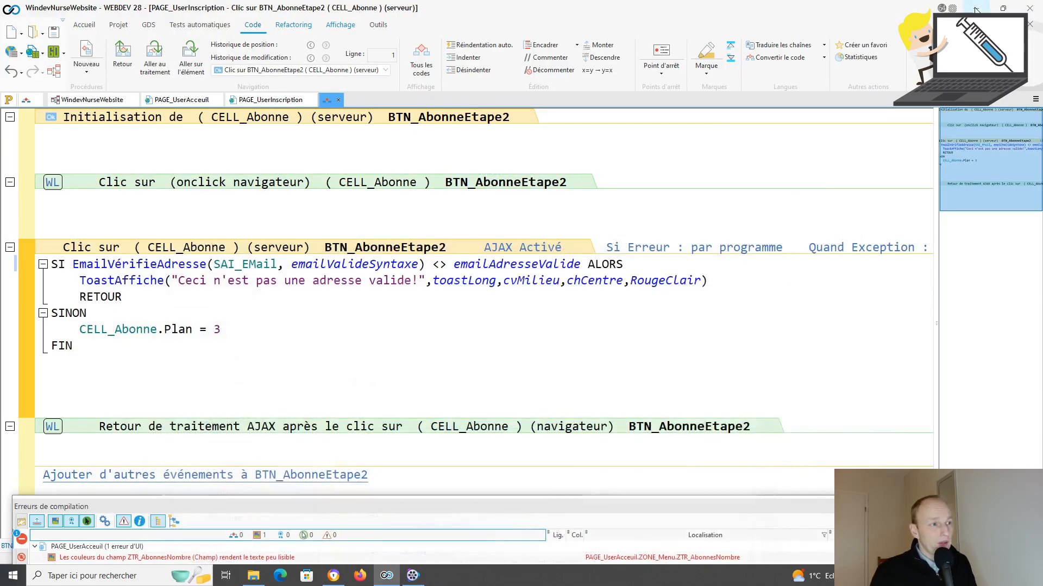
Step: Highlight the SAI_EMail check and the CELL_Abonne.Plan = 3 line, then return to PAGE_UserInscription
left_click(274, 264)
left_click_drag(274, 264, 213, 264)
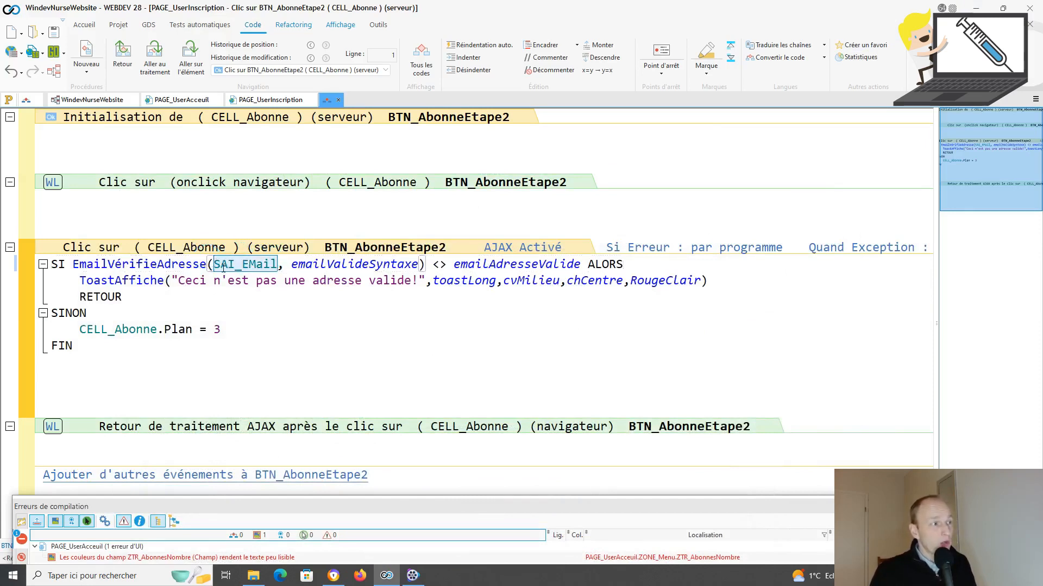
left_click(215, 265)
left_click_drag(215, 265, 277, 264)
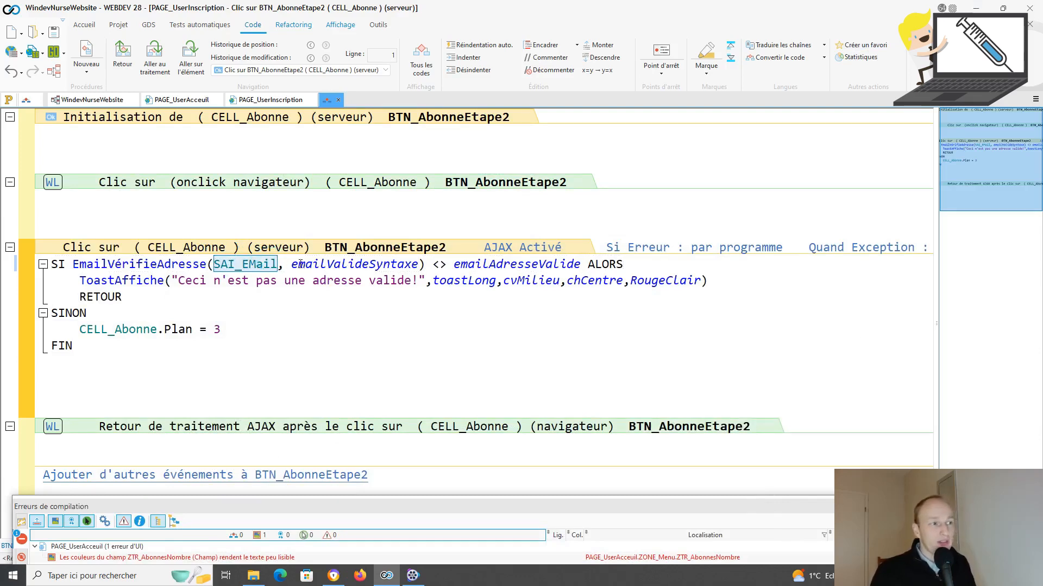
left_click_drag(227, 329, 79, 324)
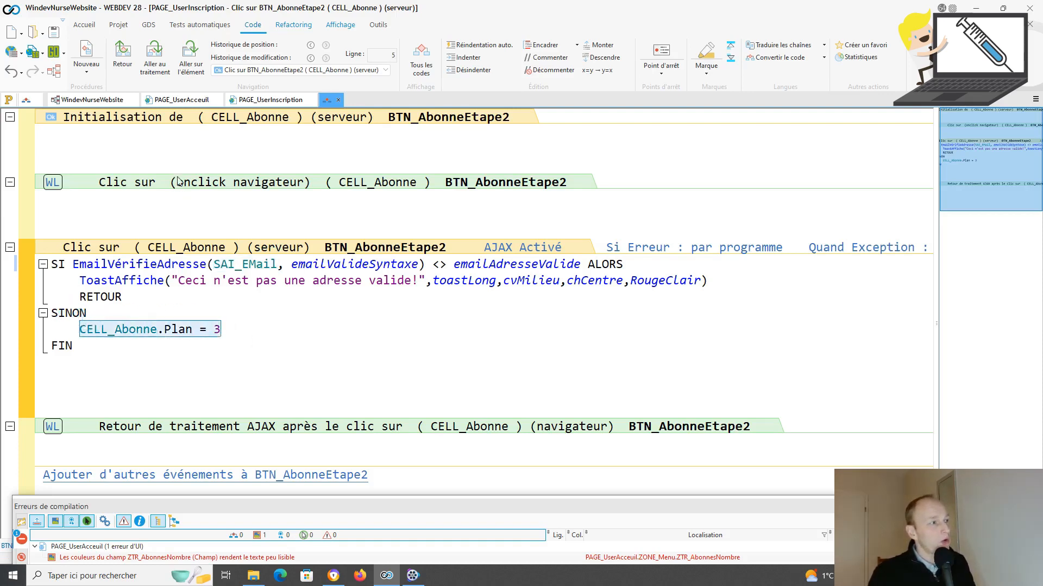
left_click(250, 100)
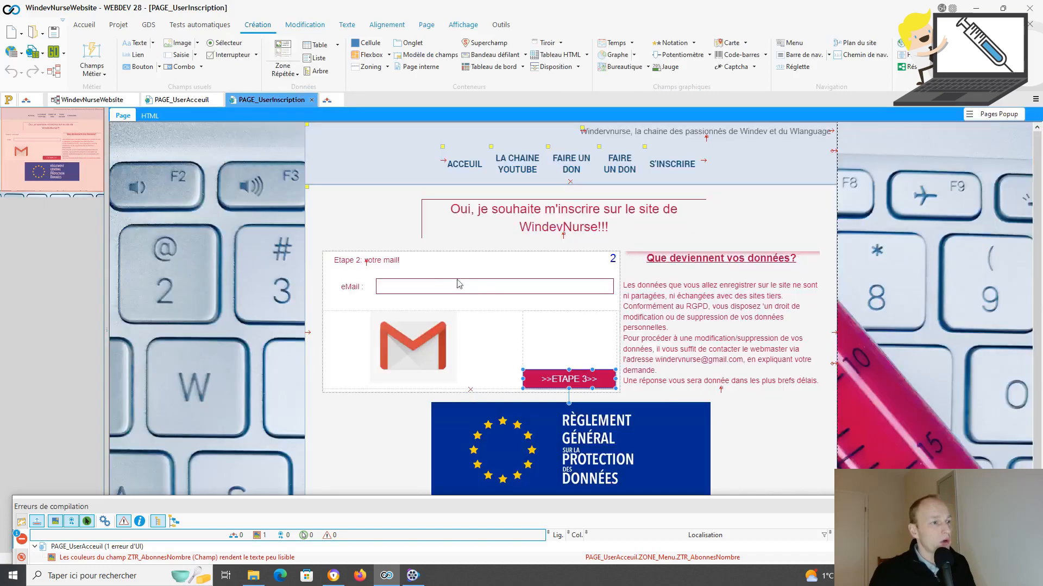
Step: Switch CELL_Abonne to plane 3 (city and country) and open Création > Champs Métier
left_click(603, 308)
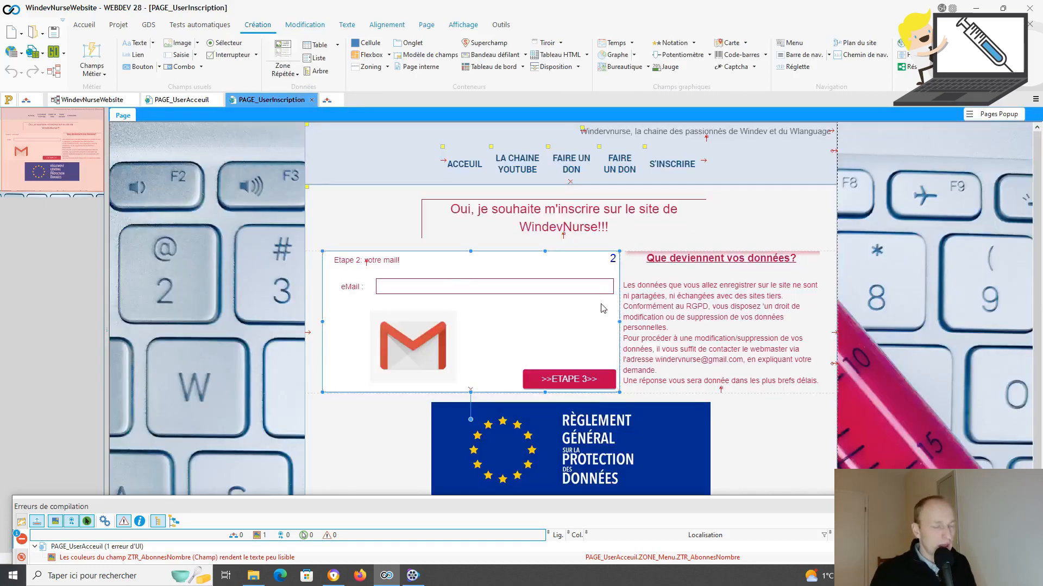
key("Page_Down")
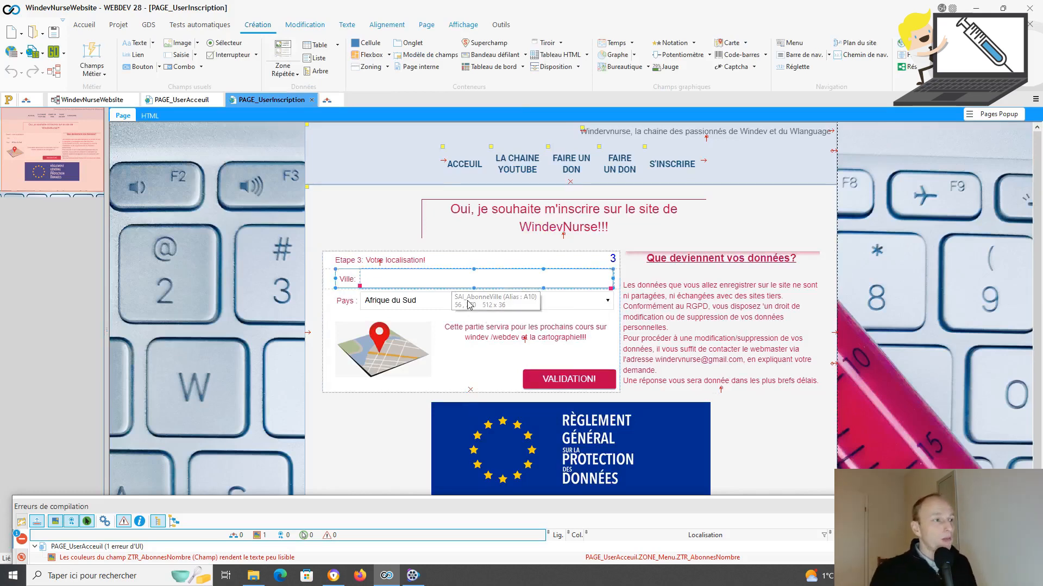
left_click(103, 76)
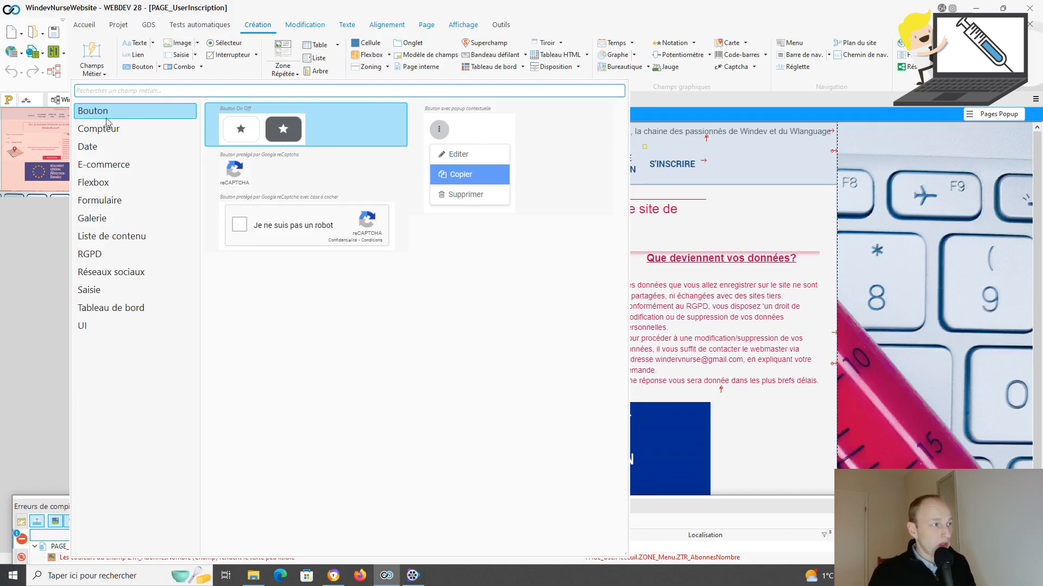
Step: Browse the Formulaire business-field templates, close the catalogue, and select the VALIDATION! button
left_click(110, 201)
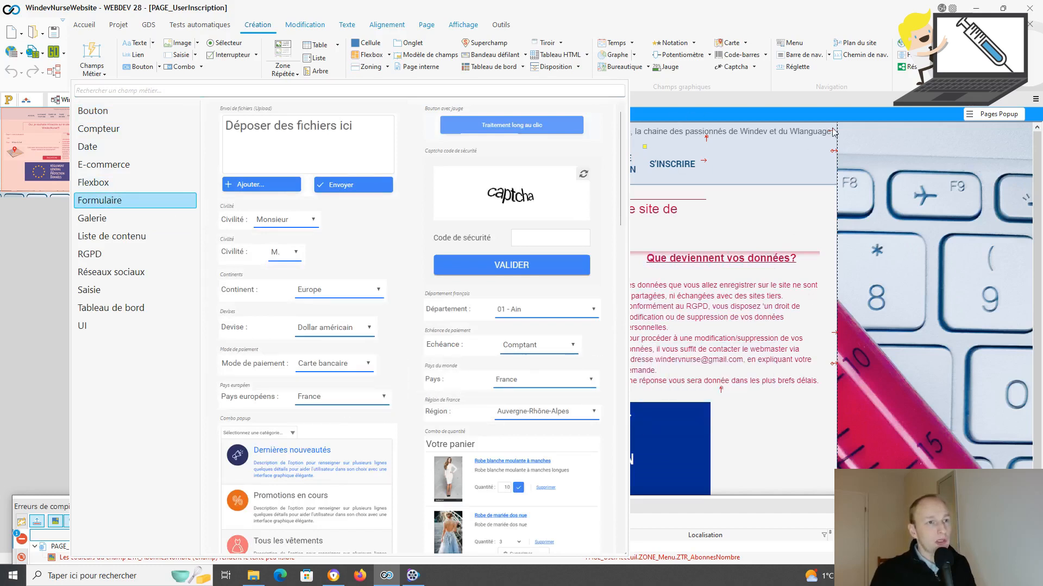
left_click(848, 103)
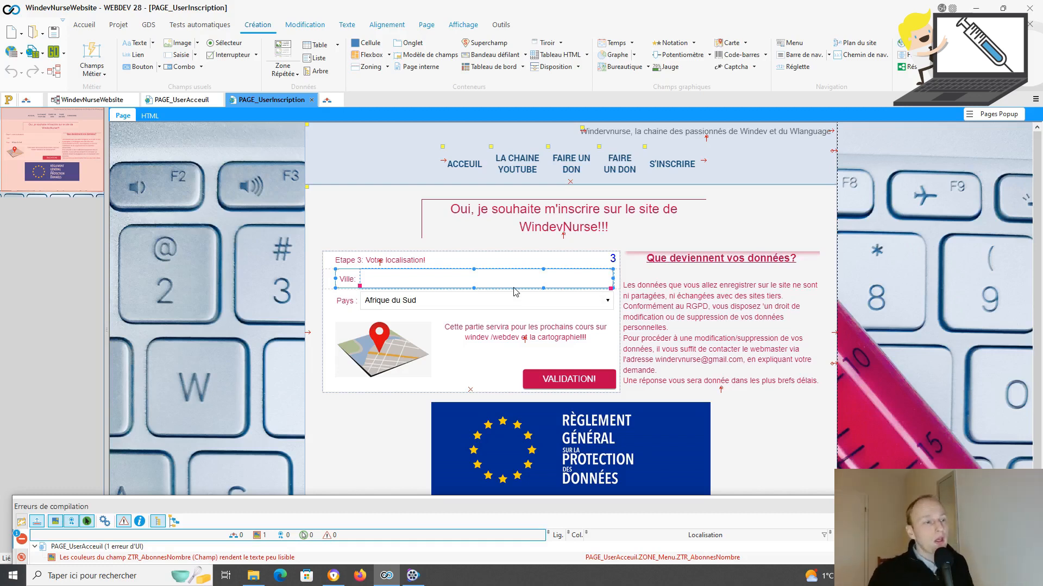
left_click(553, 380)
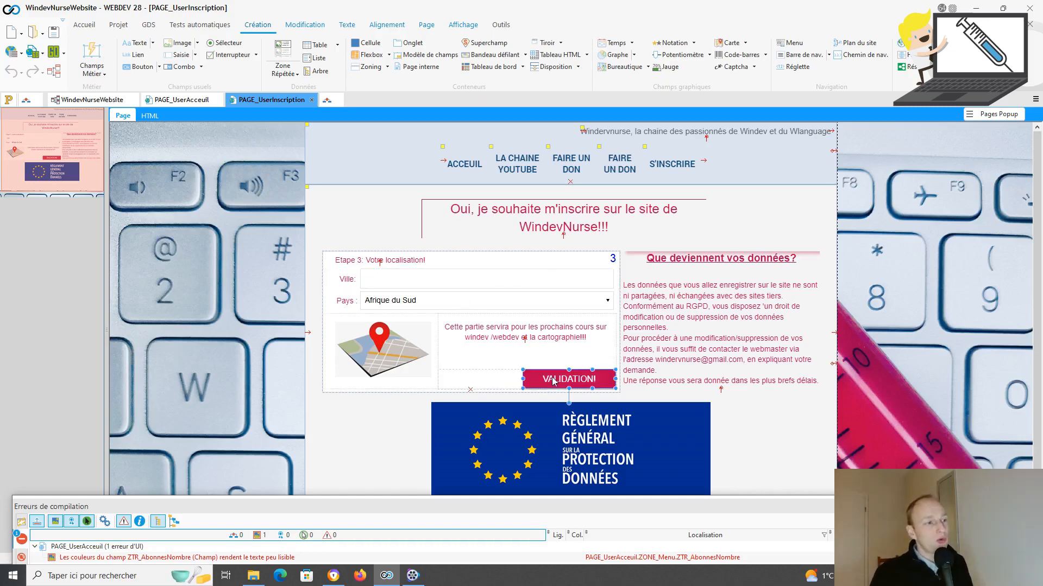
Step: Open BTN_AbonneEtape3's server click code and add a //ecranversfichier() comment above PageVersFichier
key("F2")
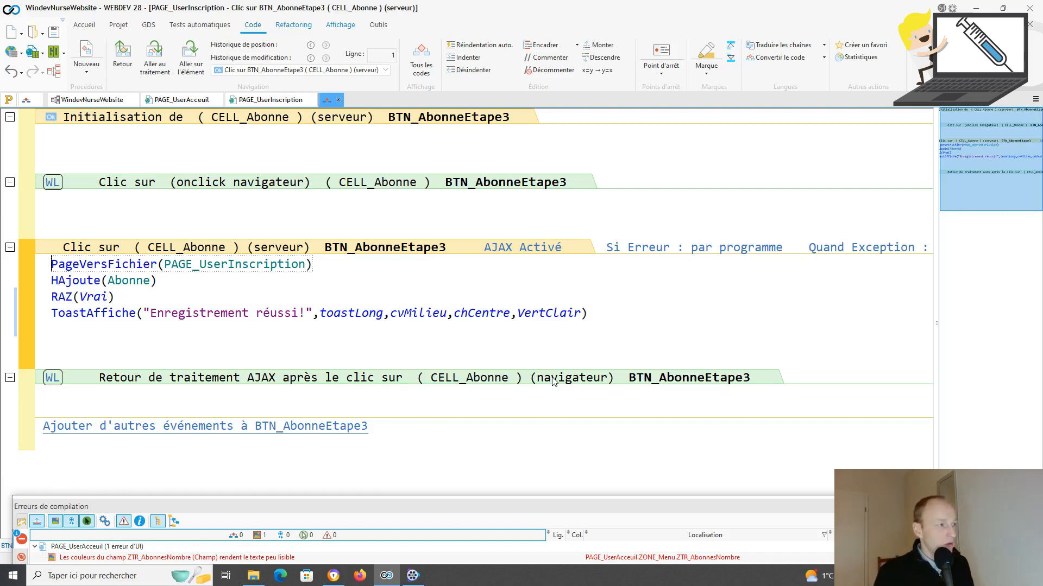
key("Return")
key("Up")
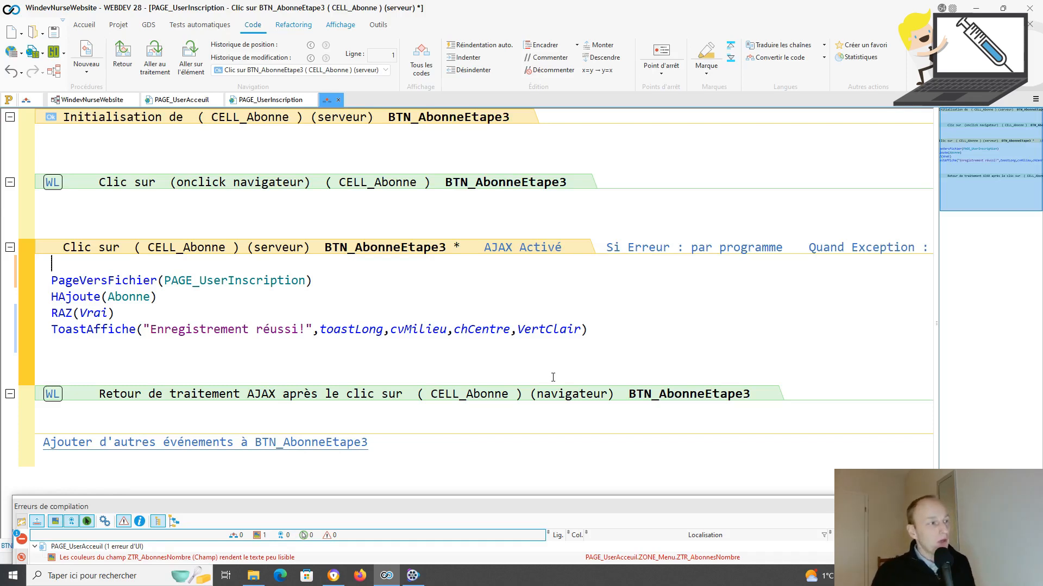
type("//ecranvers")
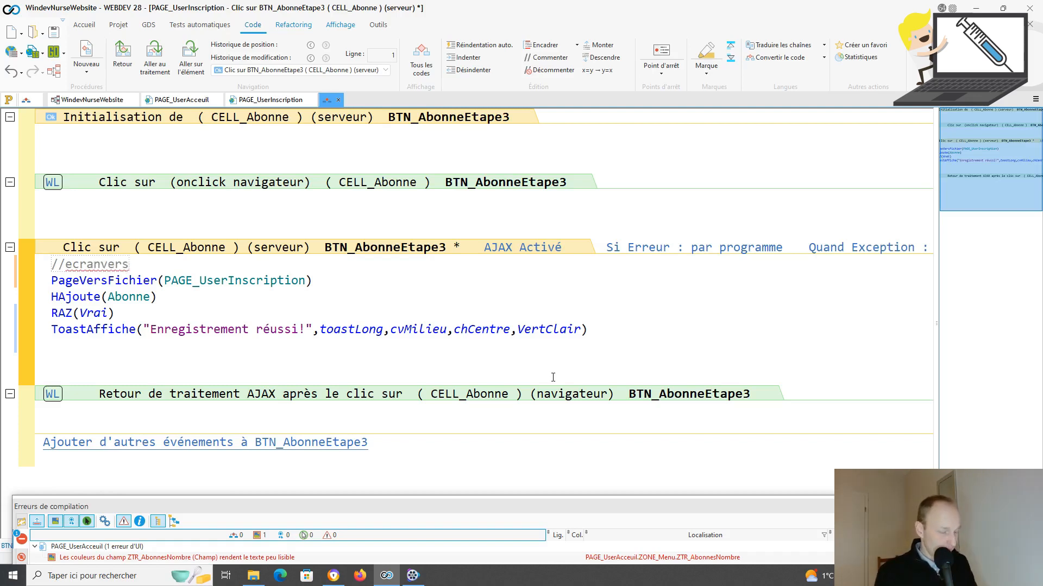
type("fichier")
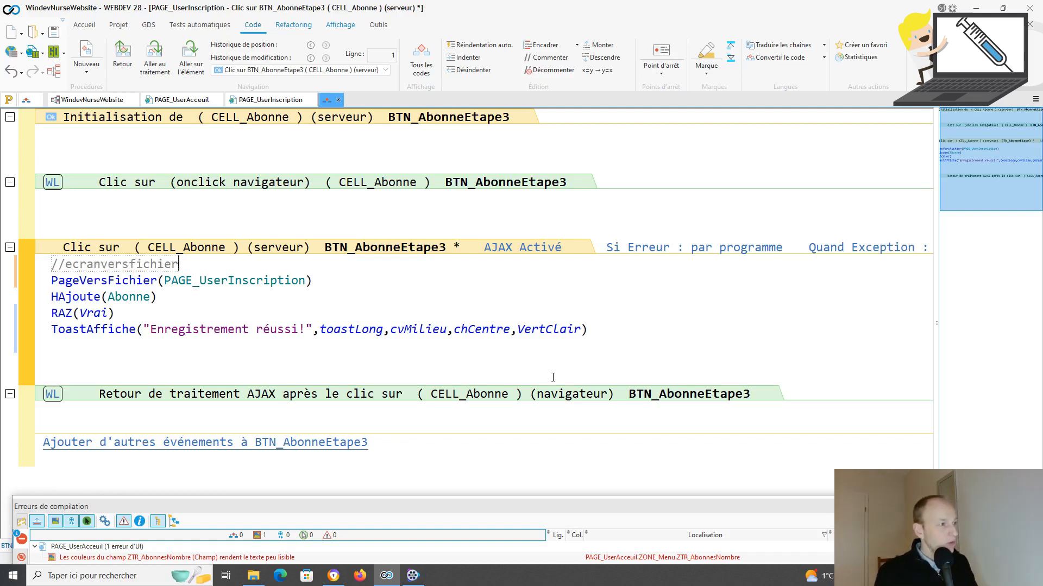
type("()")
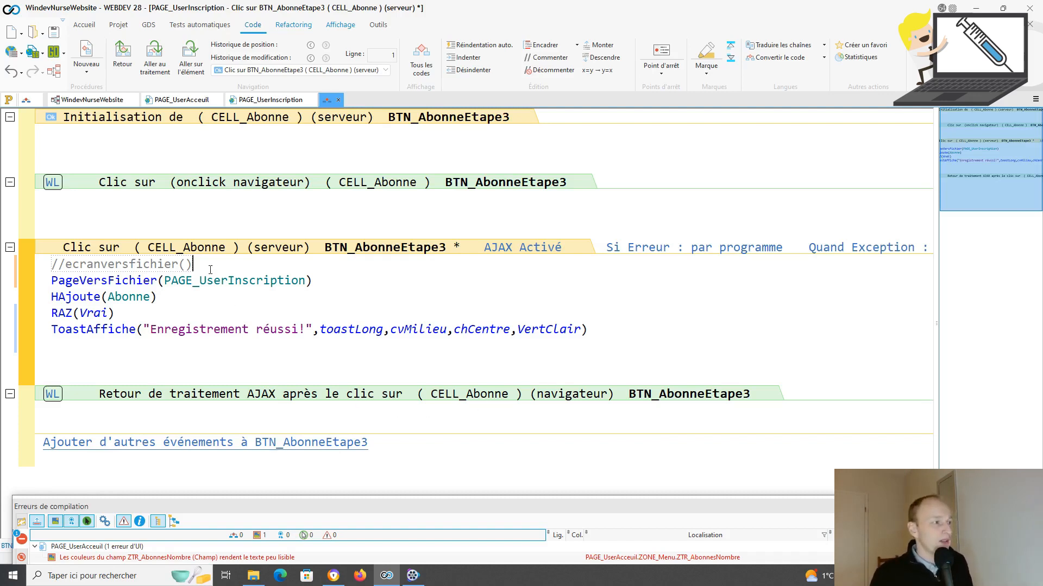
Step: Delete the //ecranversfichier() comment line and the leftover empty line
left_click_drag(194, 265, 40, 262)
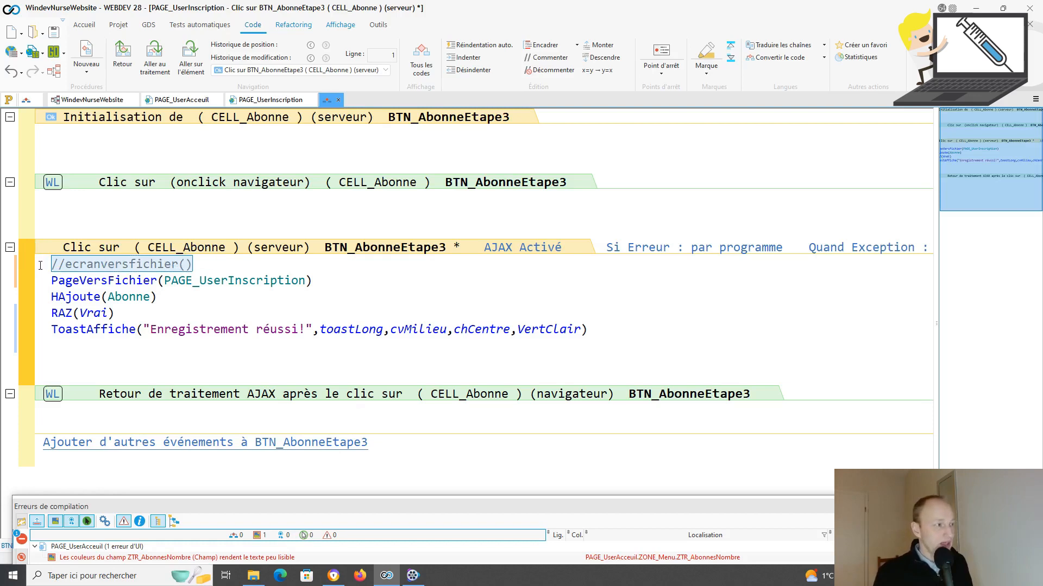
key("BackSpace")
key("Down")
key("BackSpace")
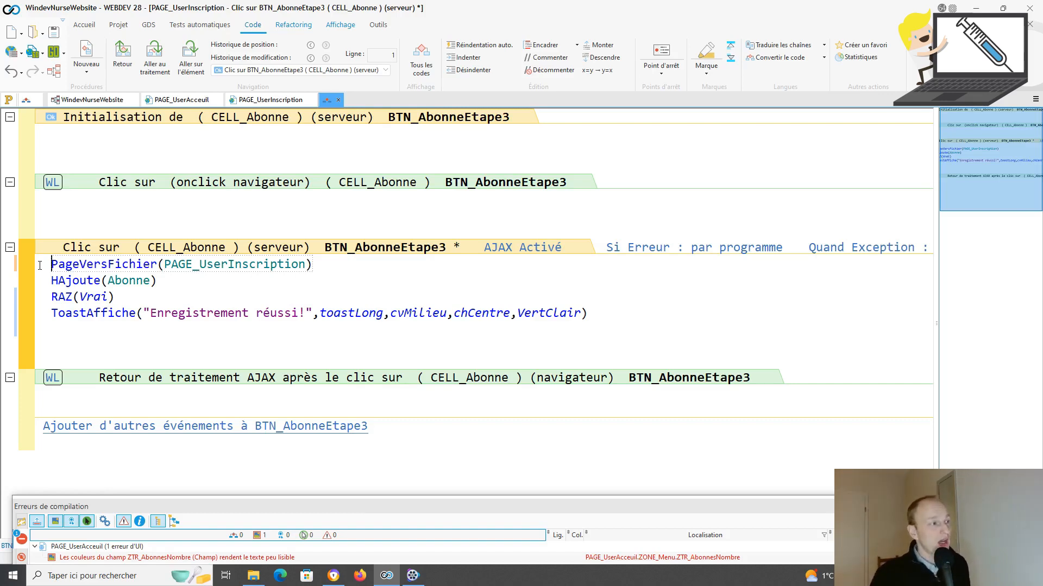
Step: Review the HAjoute(Abonne), RAZ(Vrai) and ToastAffiche lines, then return to PAGE_UserInscription's design
left_click(142, 282)
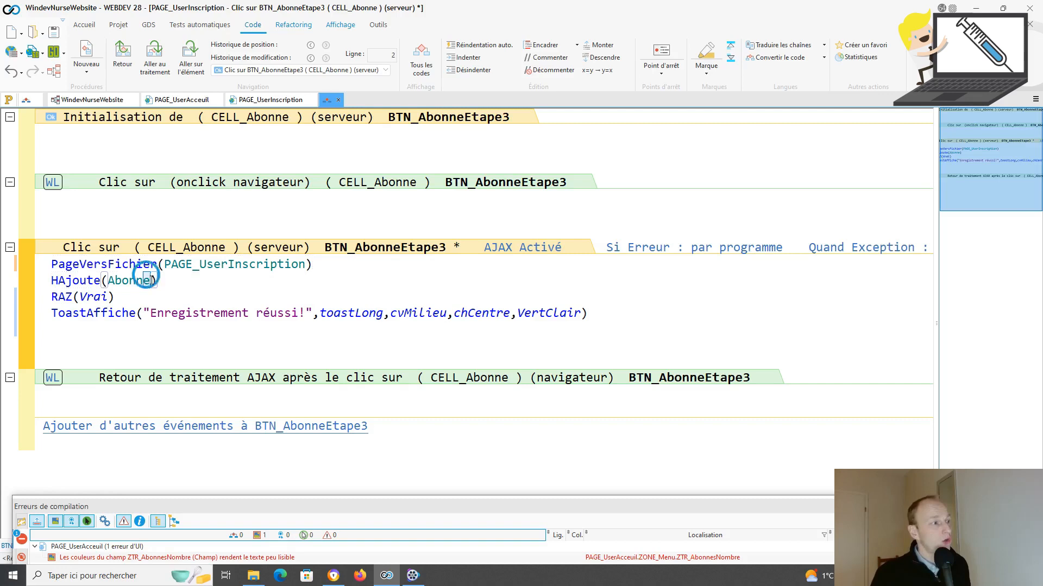
double_click(126, 280)
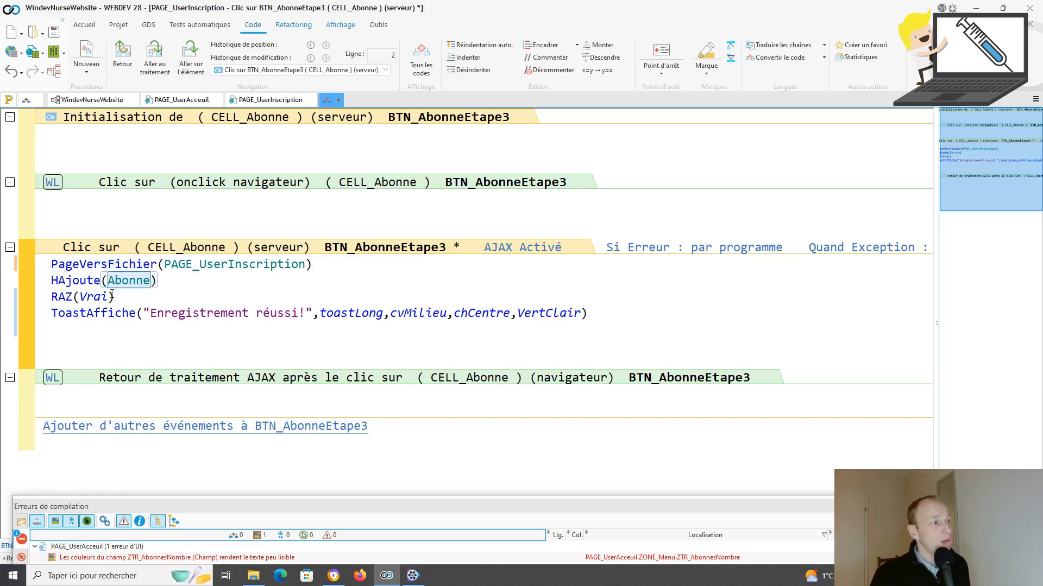
left_click_drag(119, 298, 52, 293)
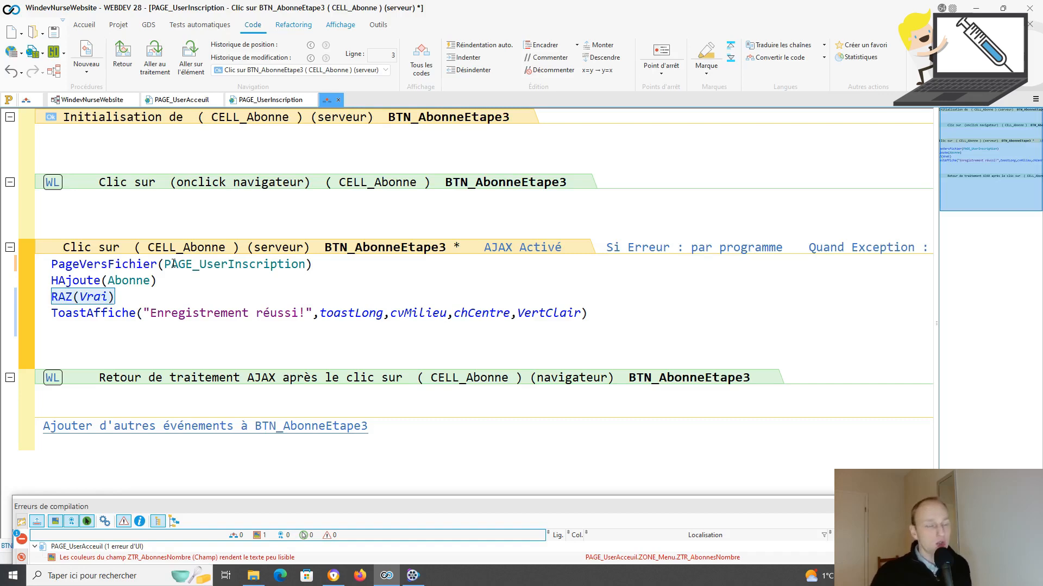
left_click(47, 311)
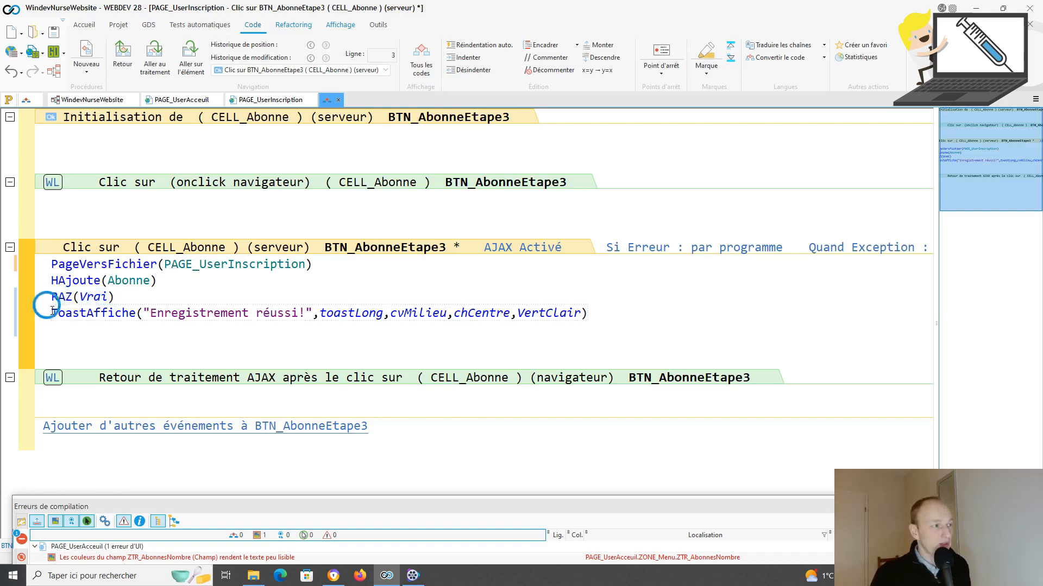
left_click_drag(258, 302, 629, 313)
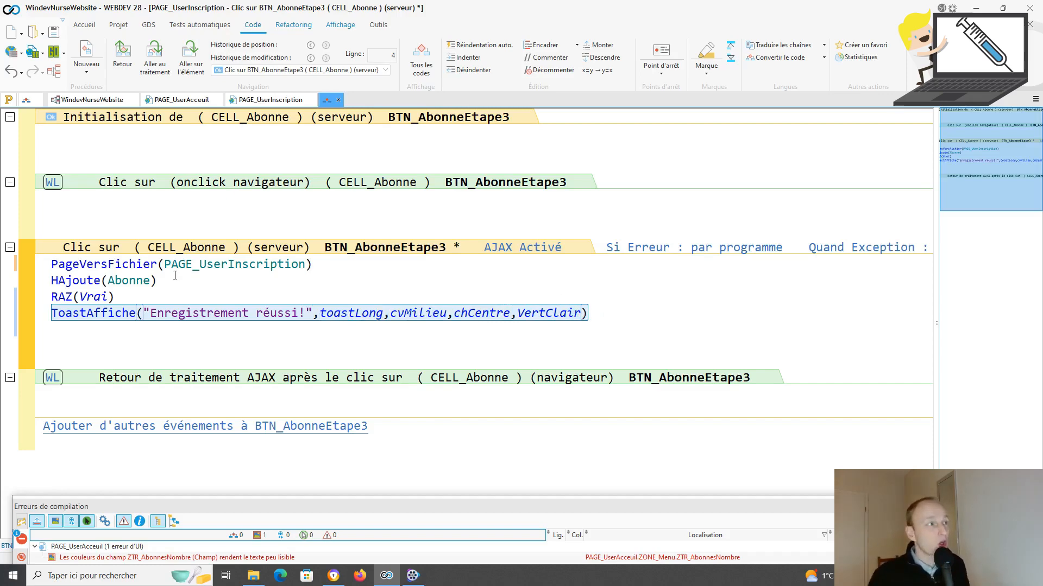
left_click(267, 103)
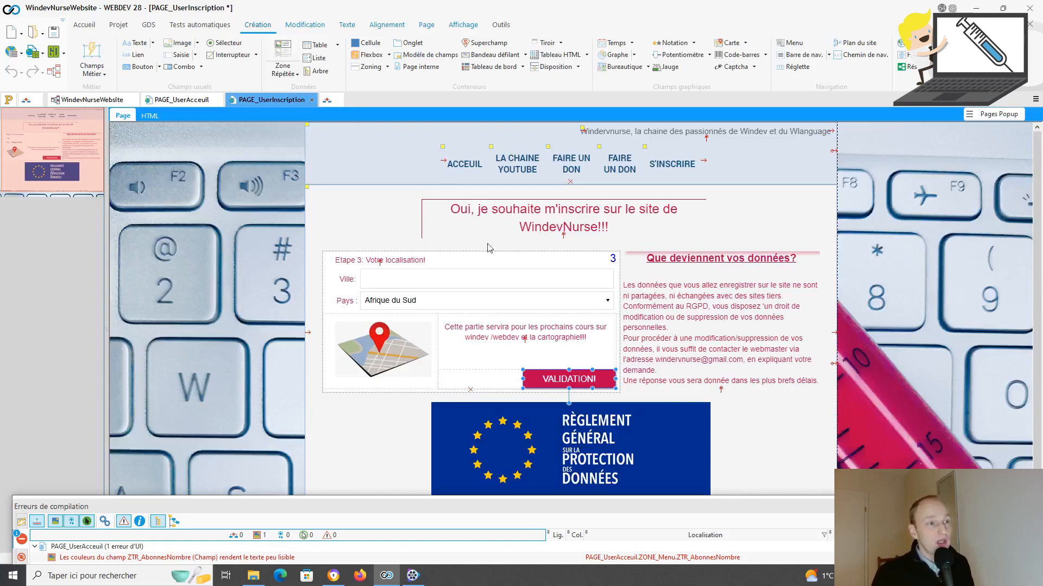
Step: Bind the SAI_AbonneVille field to the Abonne.Ville item in its Description
left_click(500, 279)
right_click(500, 280)
key("Escape")
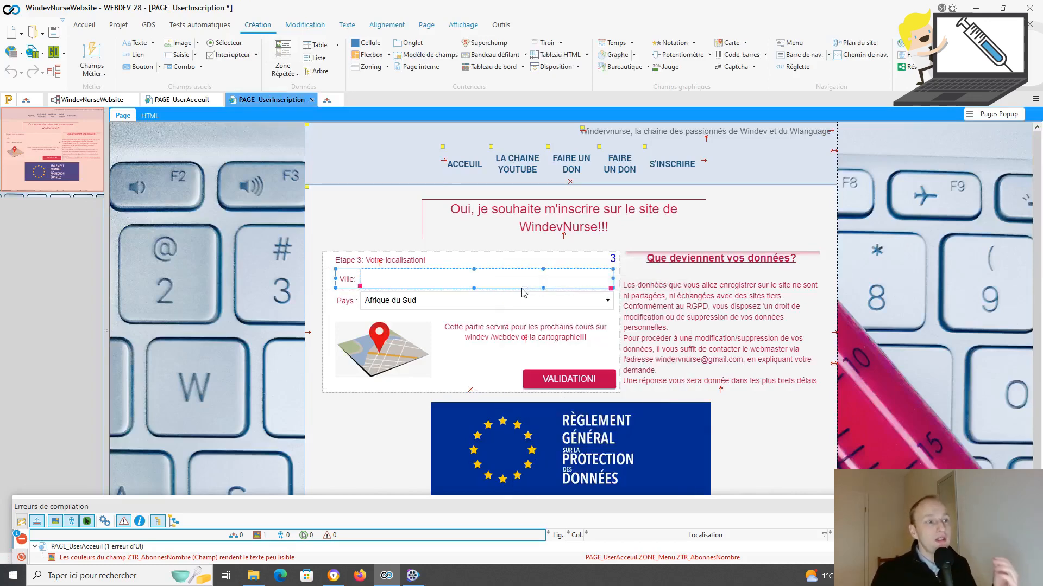
double_click(523, 291)
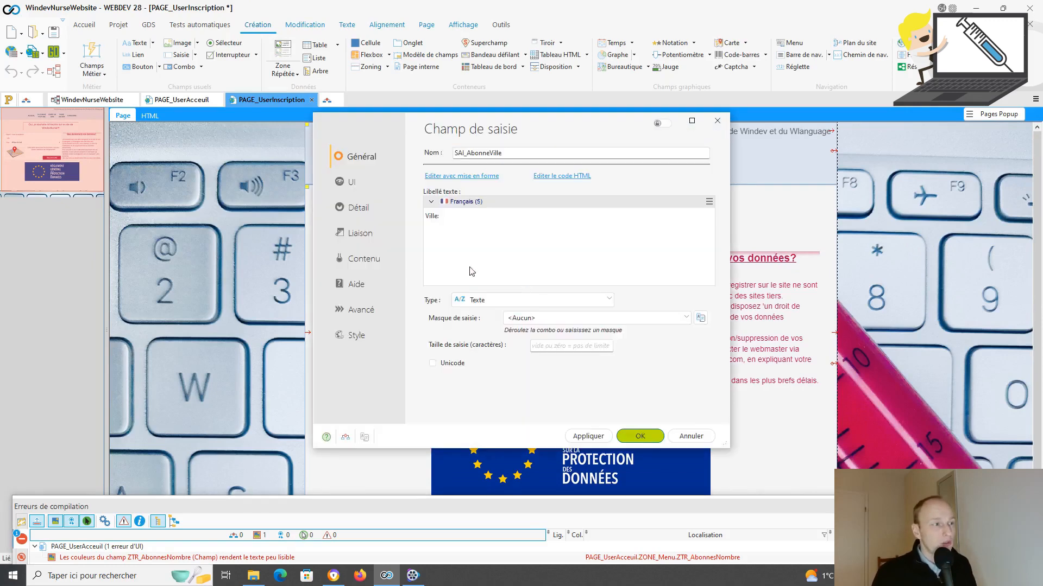
left_click(360, 235)
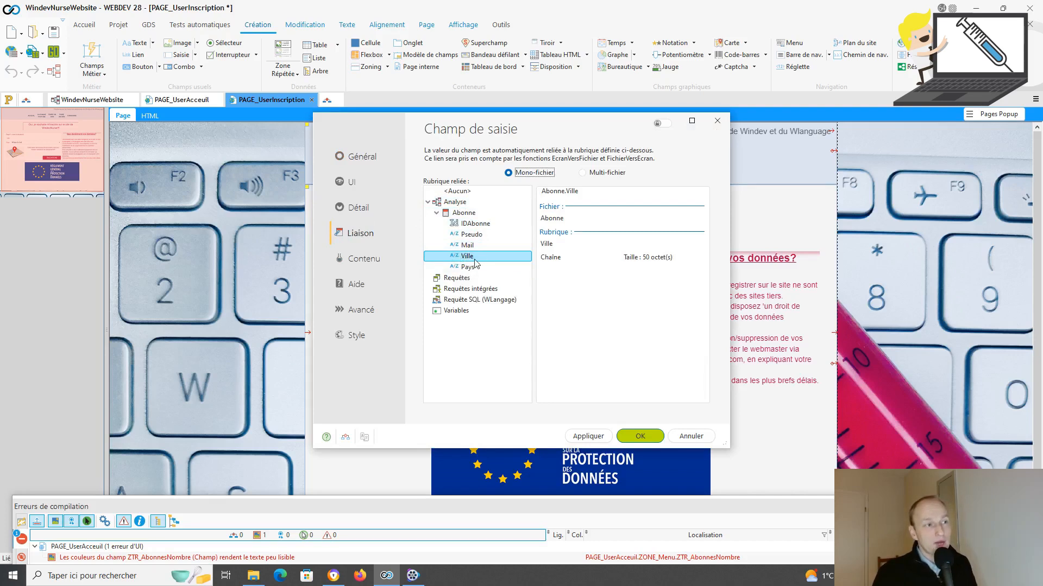
left_click(717, 122)
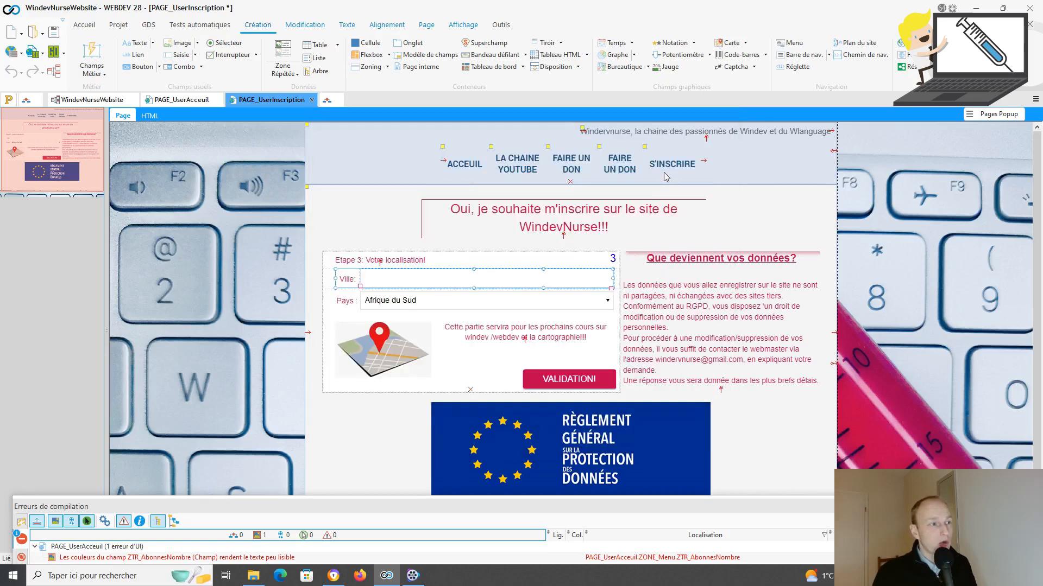
Step: Bind the COMBO_PAYS list to the Abonne.Pays item and confirm with OK
right_click(467, 299)
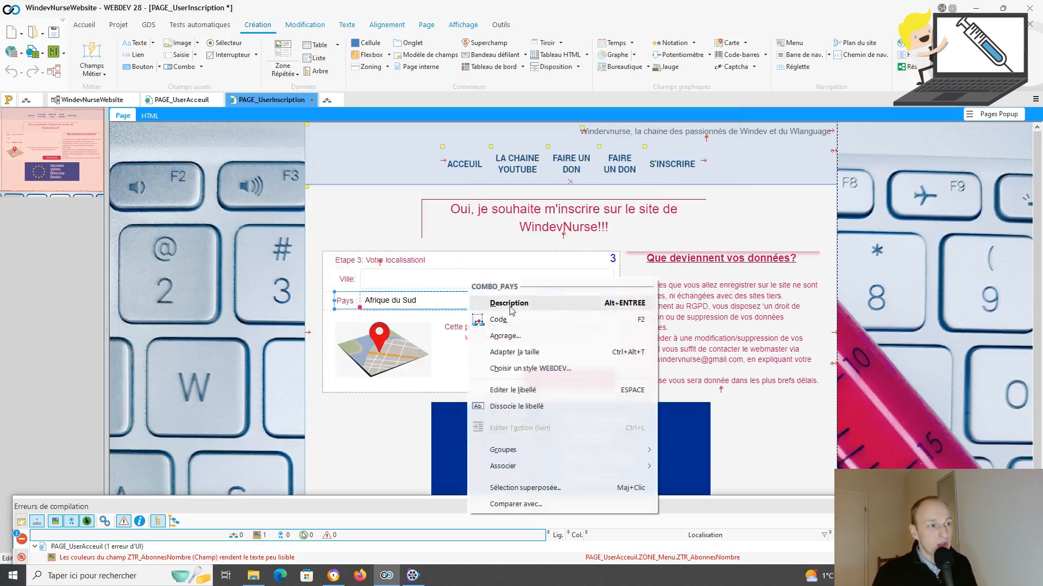
left_click(510, 306)
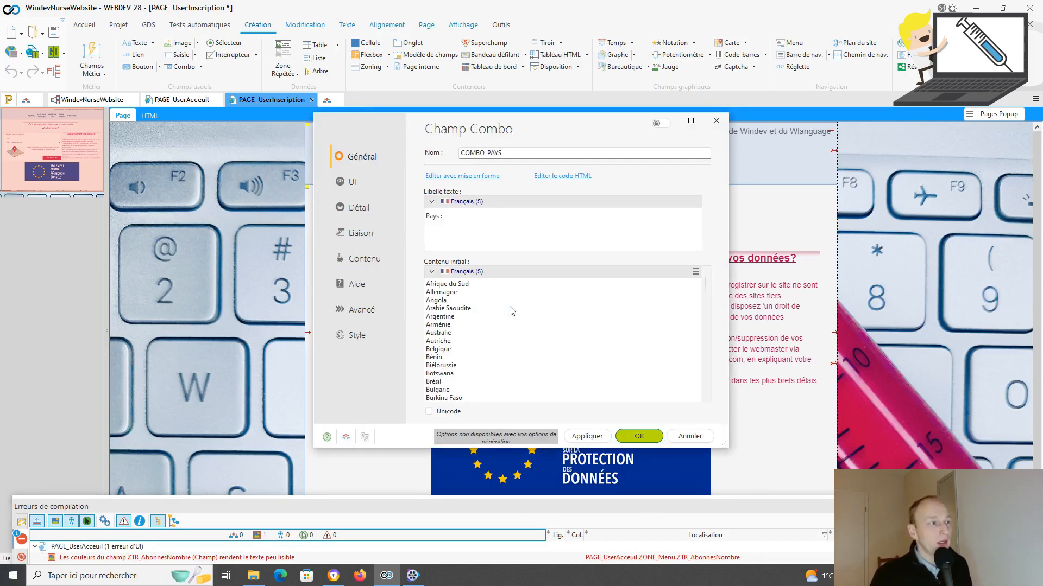
left_click(362, 235)
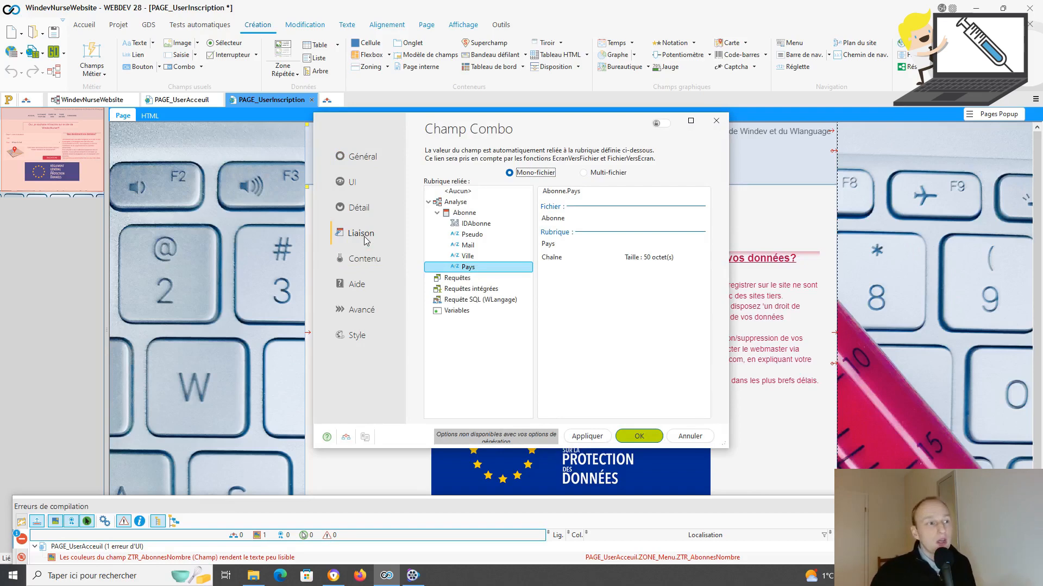
left_click(641, 439)
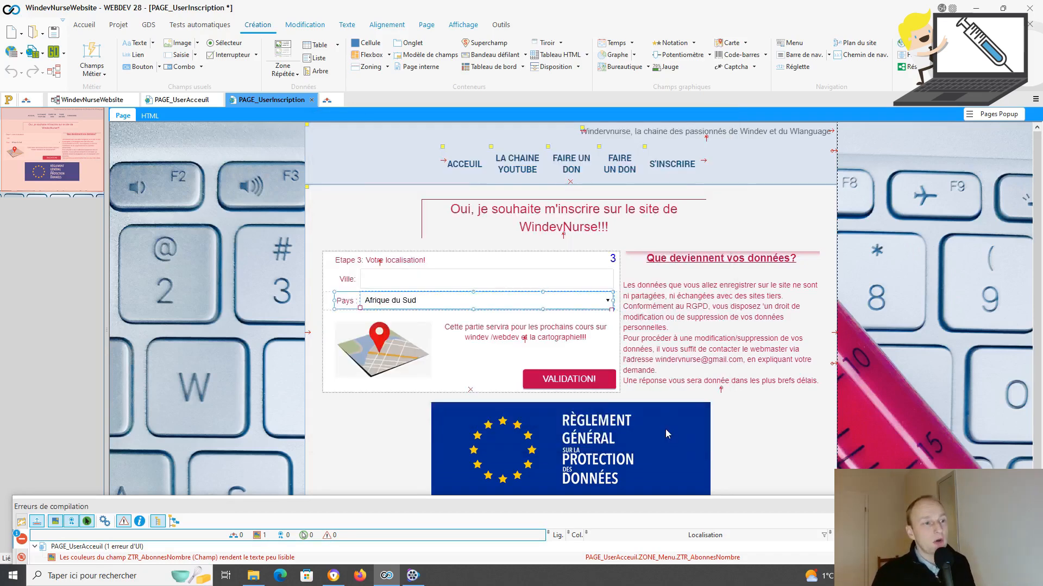
Step: Open Abonne in WDMap from the analysis to check the saved Paris/France record
left_click(327, 100)
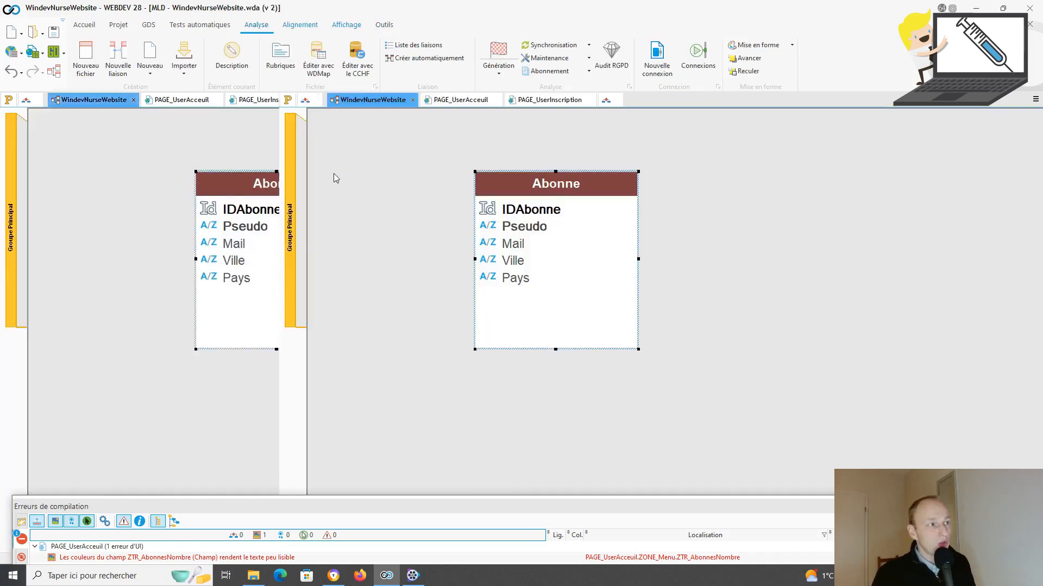
right_click(521, 186)
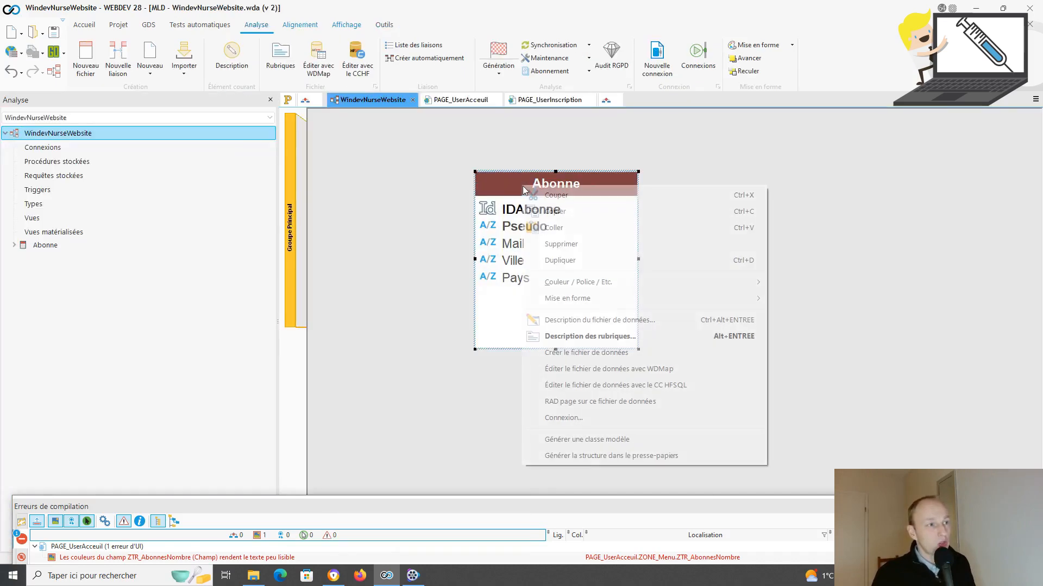
left_click(606, 368)
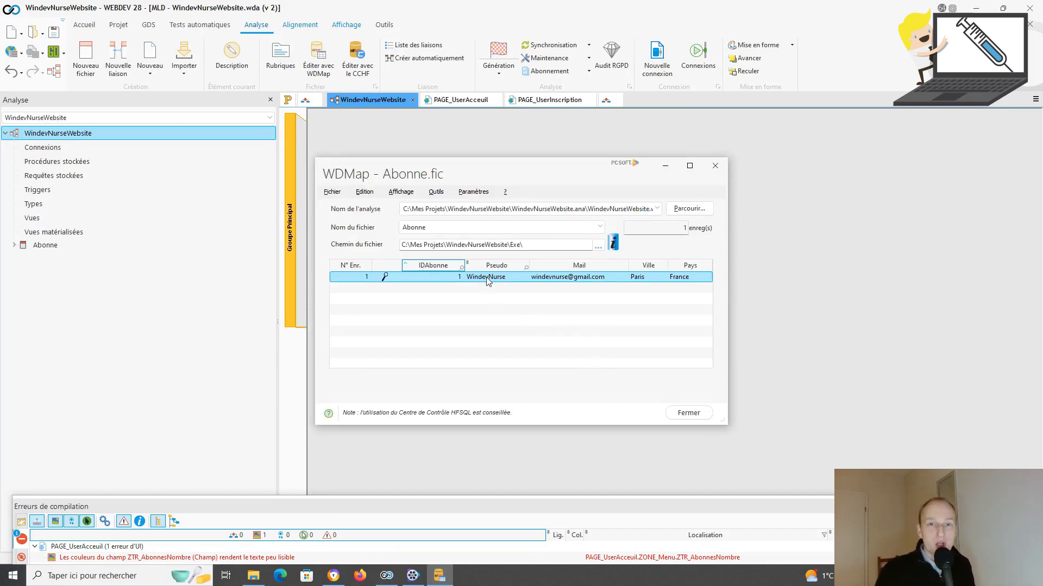
left_click(288, 102)
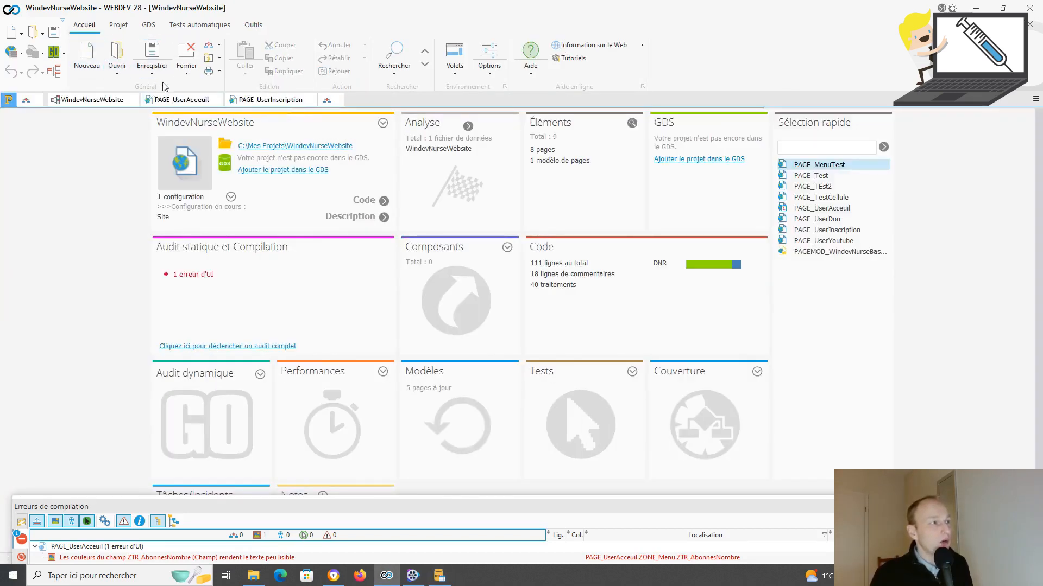
Step: Switch to the PAGE_UserAccueil home page with its Abonnés list and JE M'INSCRIS! button
left_click(176, 101)
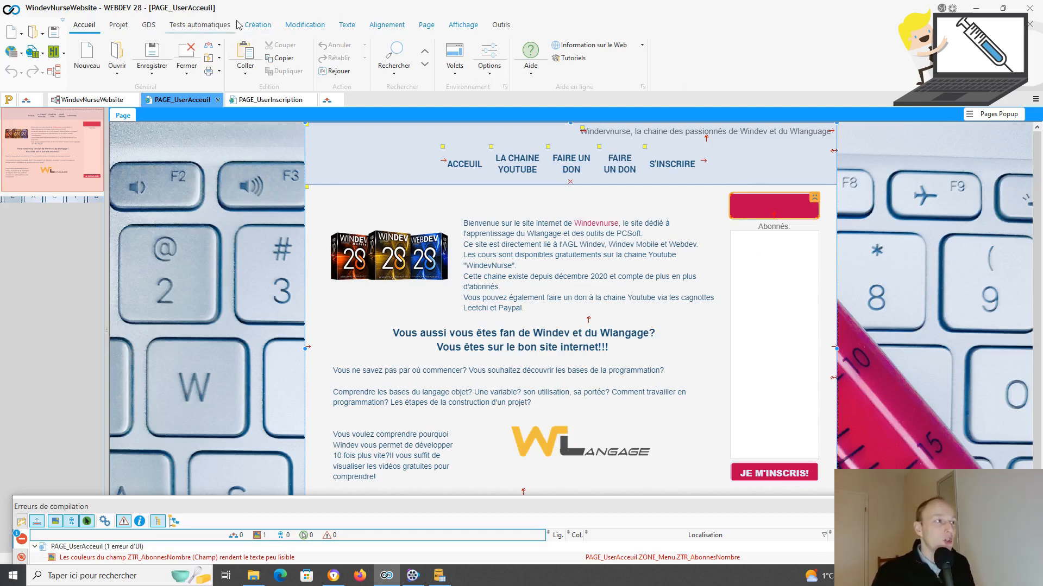
Step: Place a list under Abonnés, linked to Abonne.Pseudo and filled from the Abonne file showing Pseudo
left_click(255, 25)
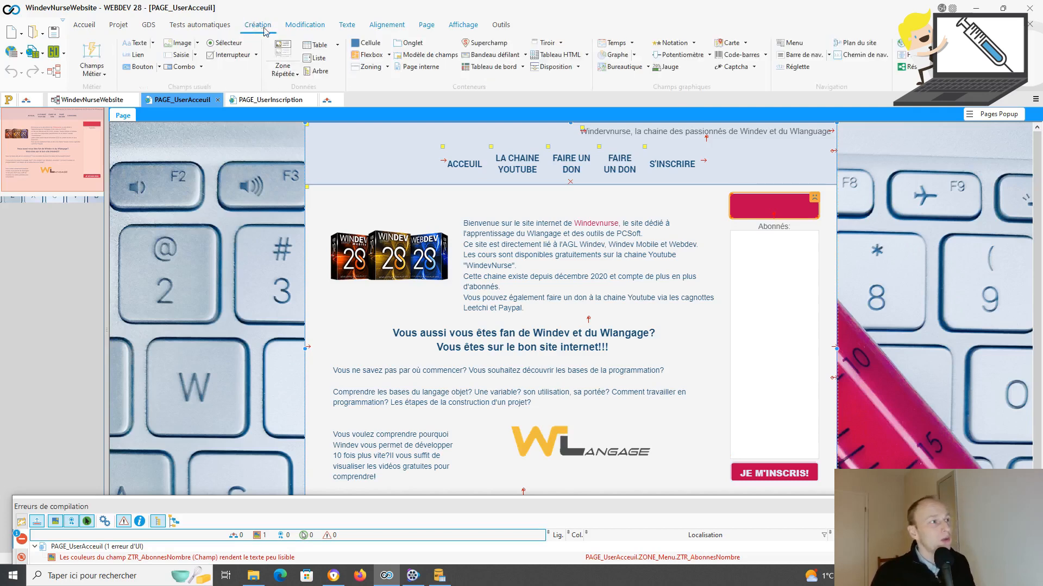
left_click(324, 60)
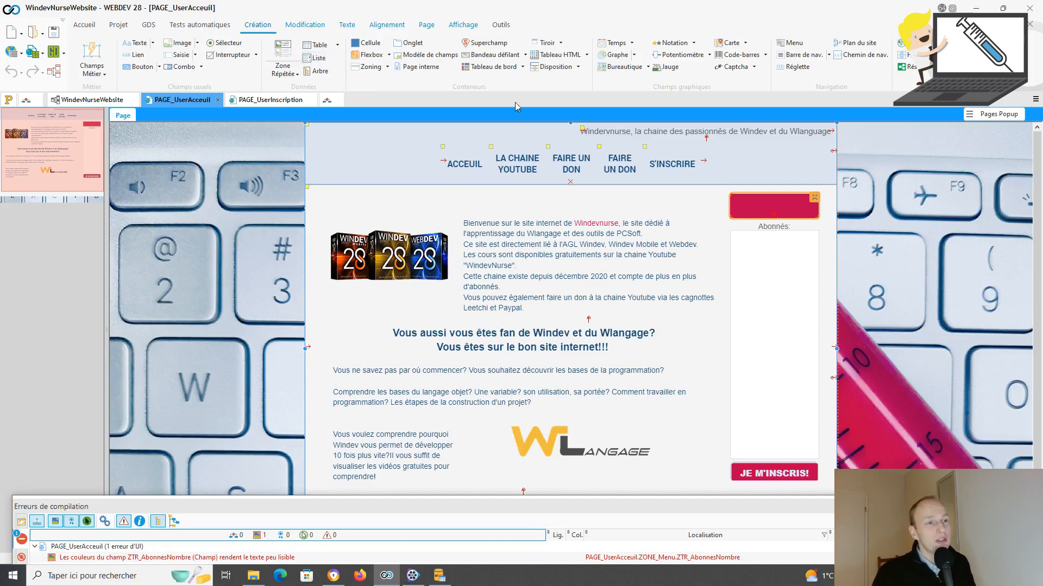
left_click(775, 283)
right_click(775, 283)
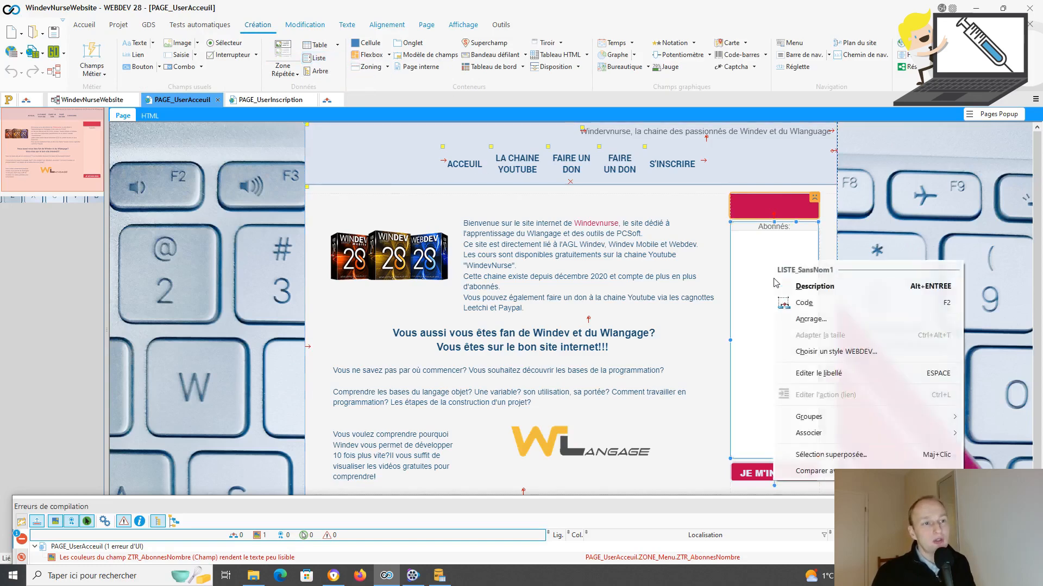
left_click(802, 286)
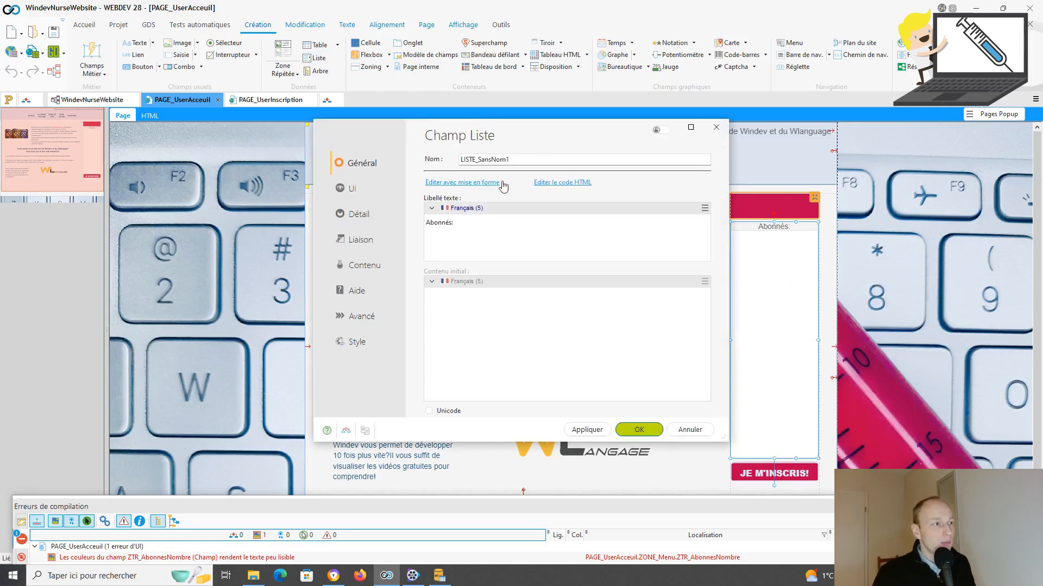
left_click(371, 246)
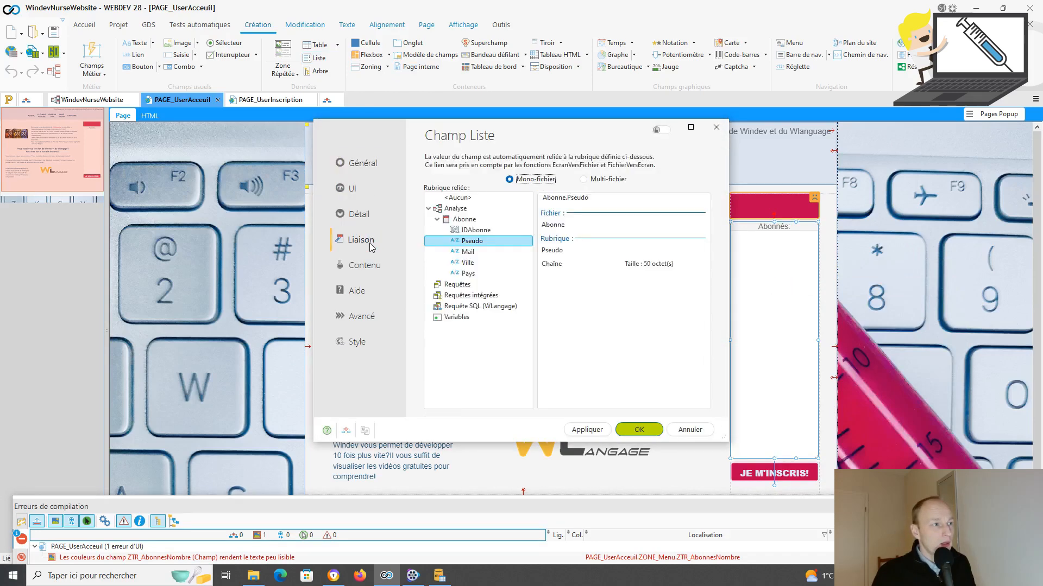
left_click(364, 265)
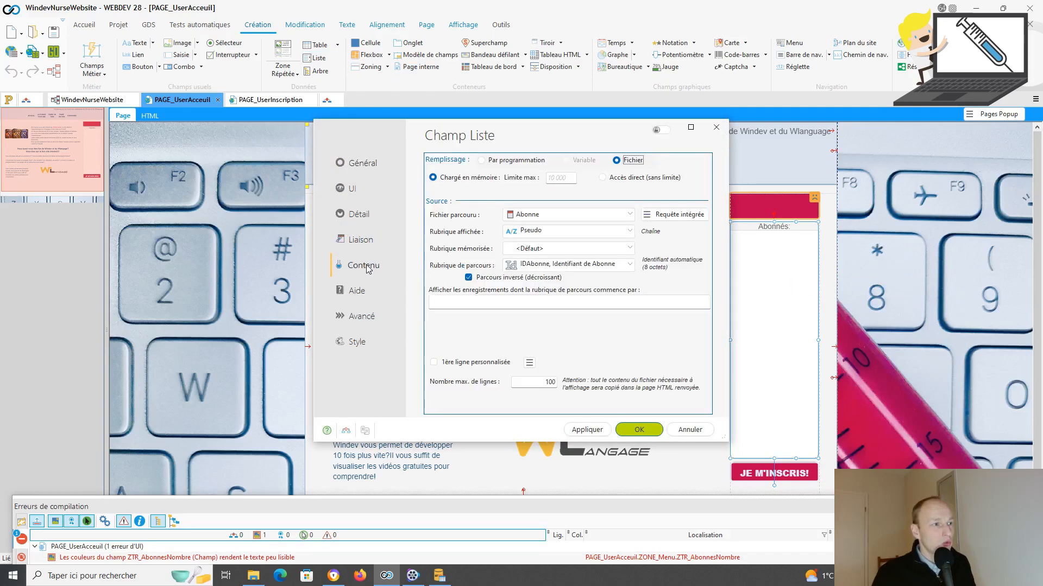
left_click(440, 161)
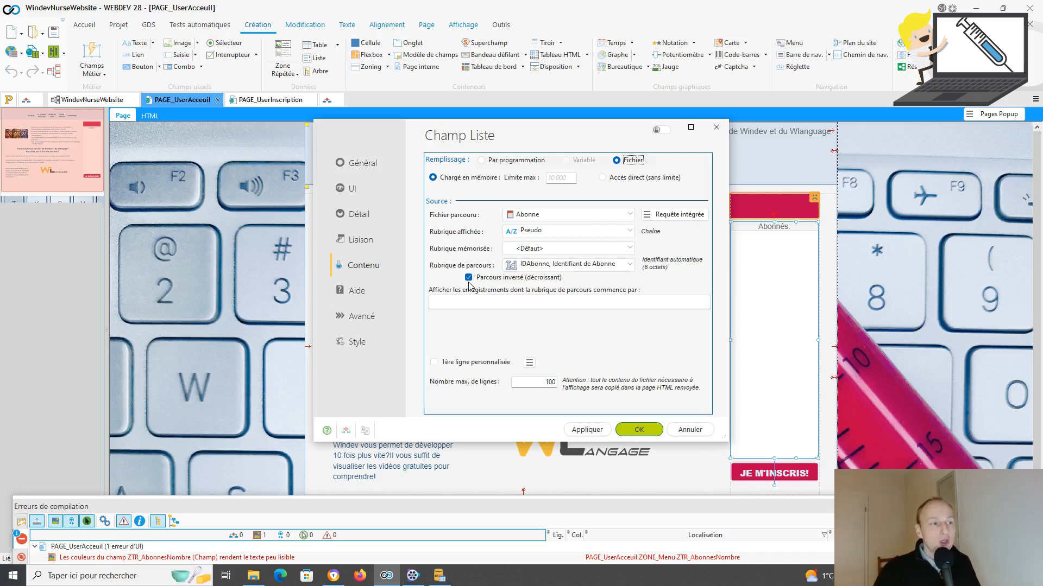
left_click(717, 135)
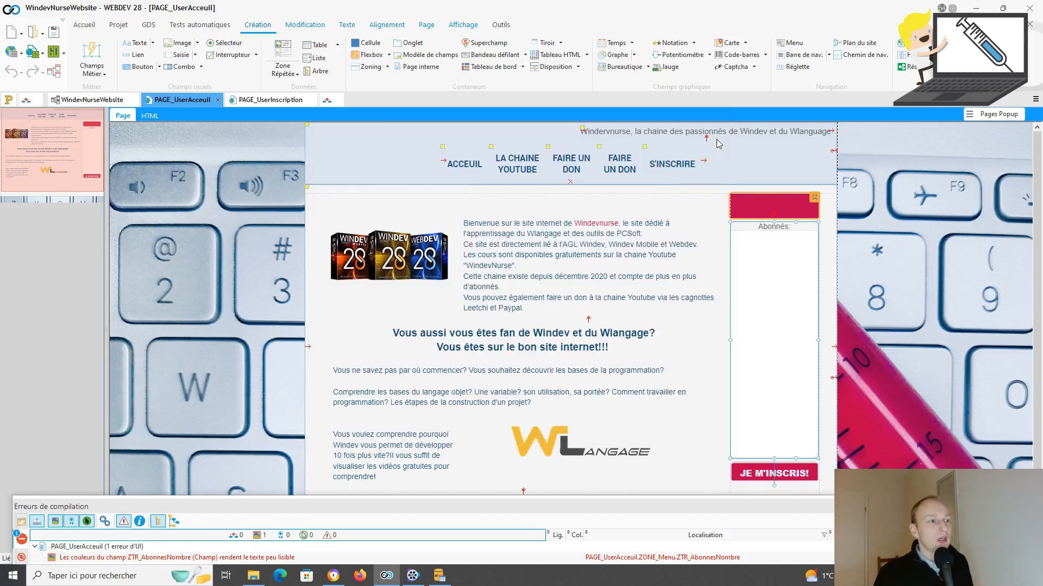
Step: Return to PAGE_UserInscription and select the step 3 localisation cell CELL_Abonne
left_click(570, 275)
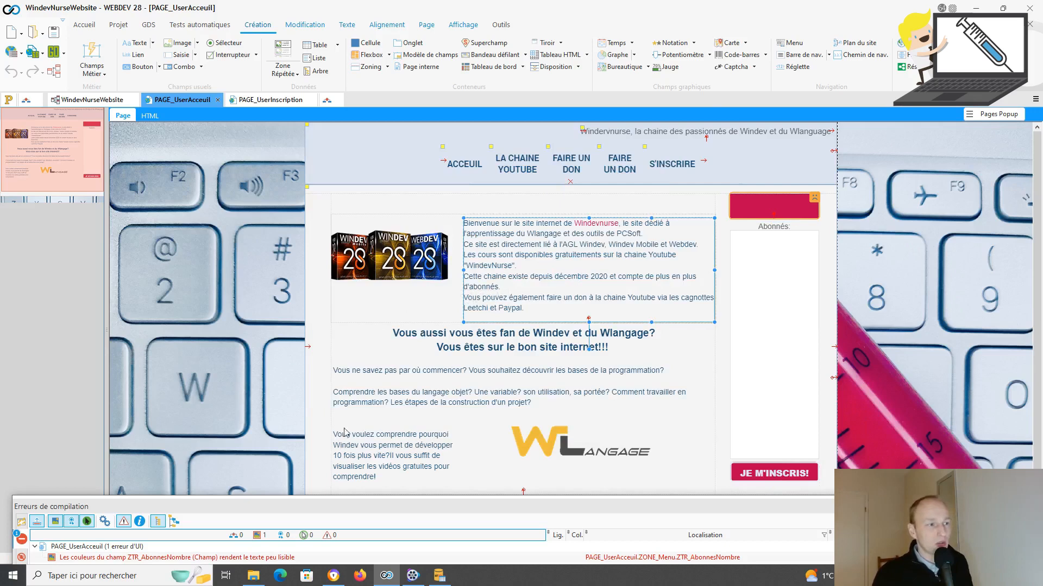
left_click(433, 414)
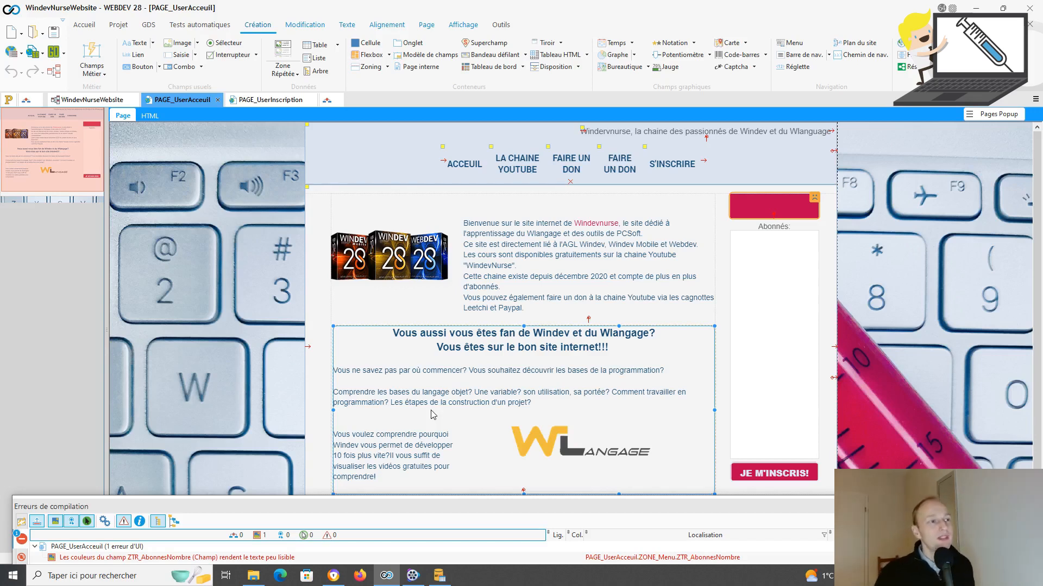
left_click(279, 104)
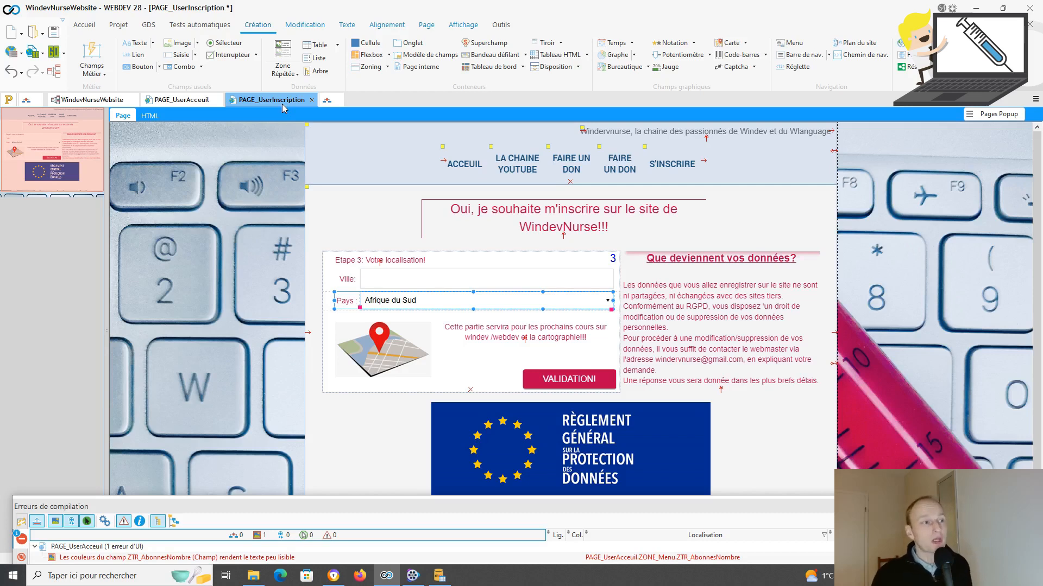
left_click(502, 262)
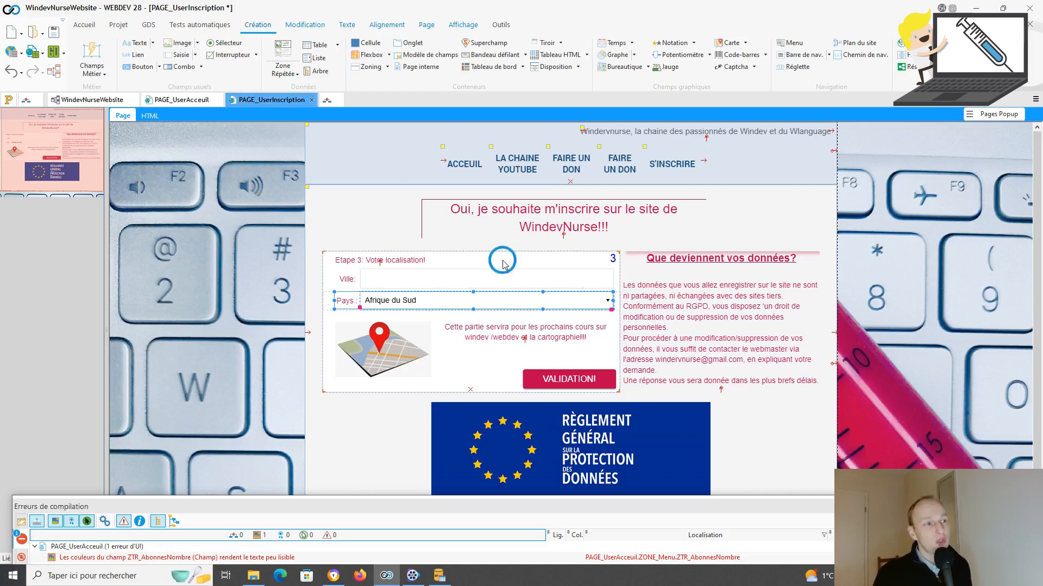